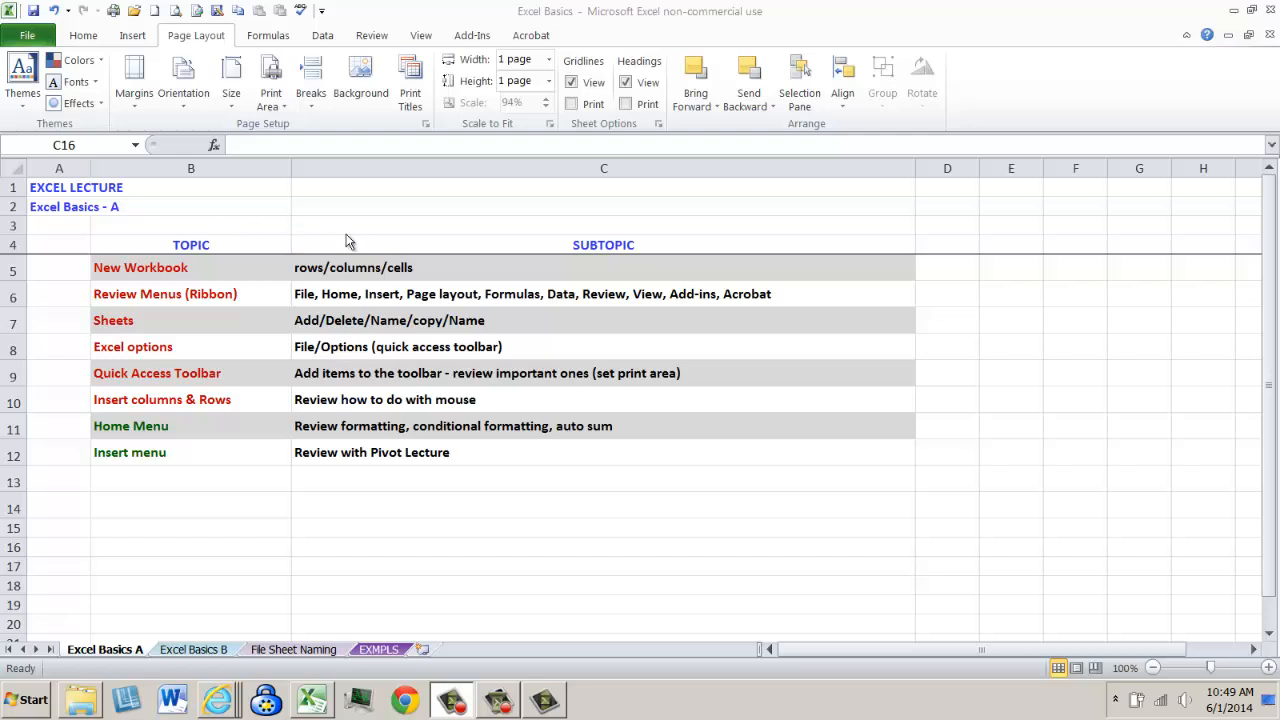
- Create a new blank workbook and switch back to the Excel Basics workbook
click(25, 41)
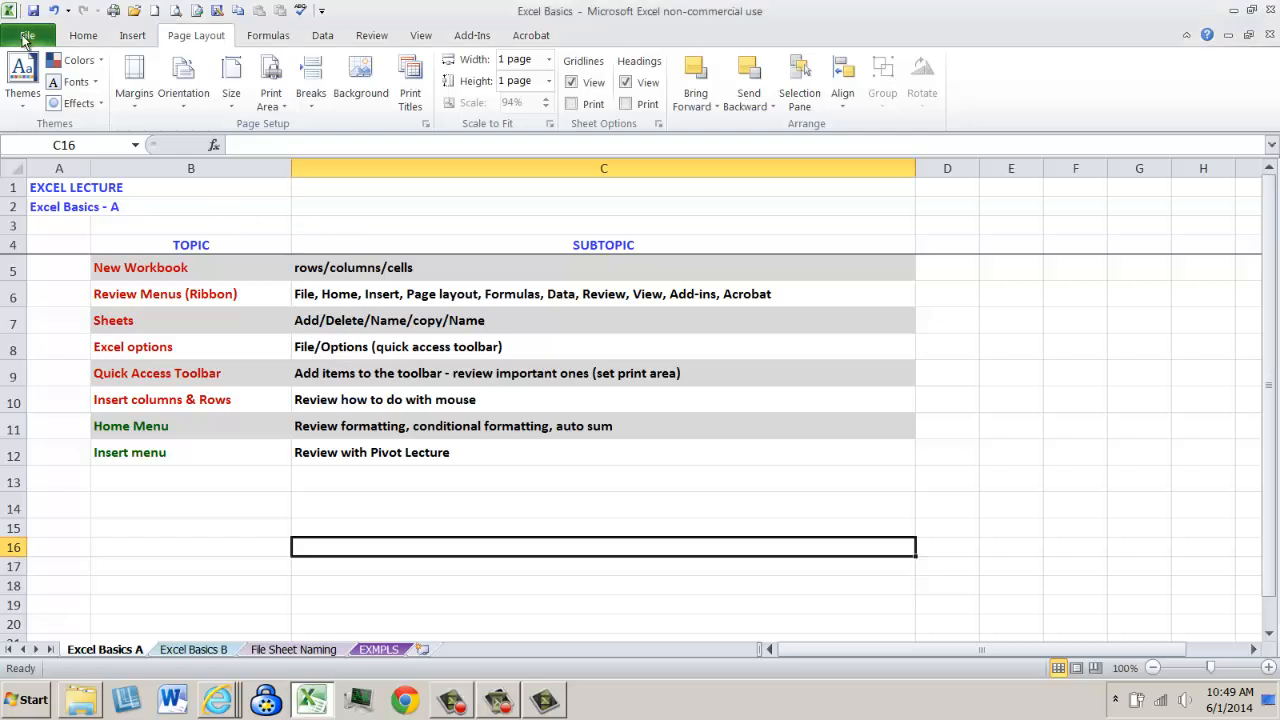
click(27, 38)
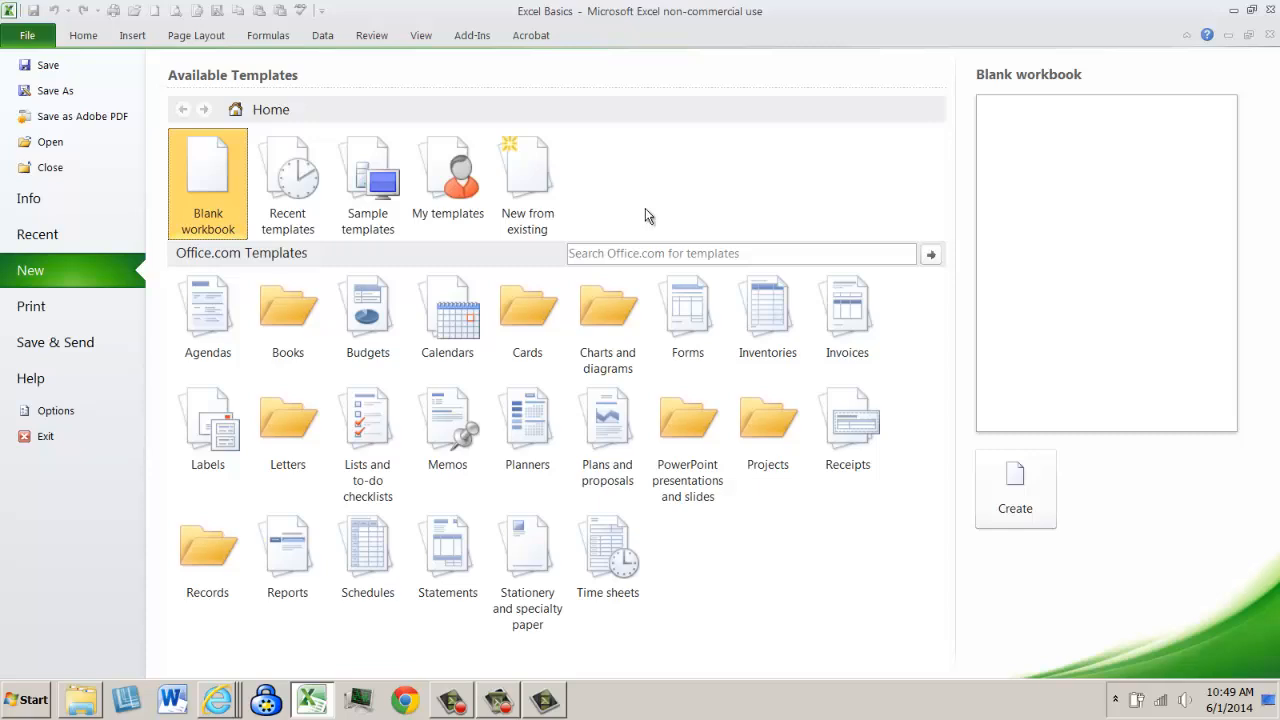
double_click(203, 186)
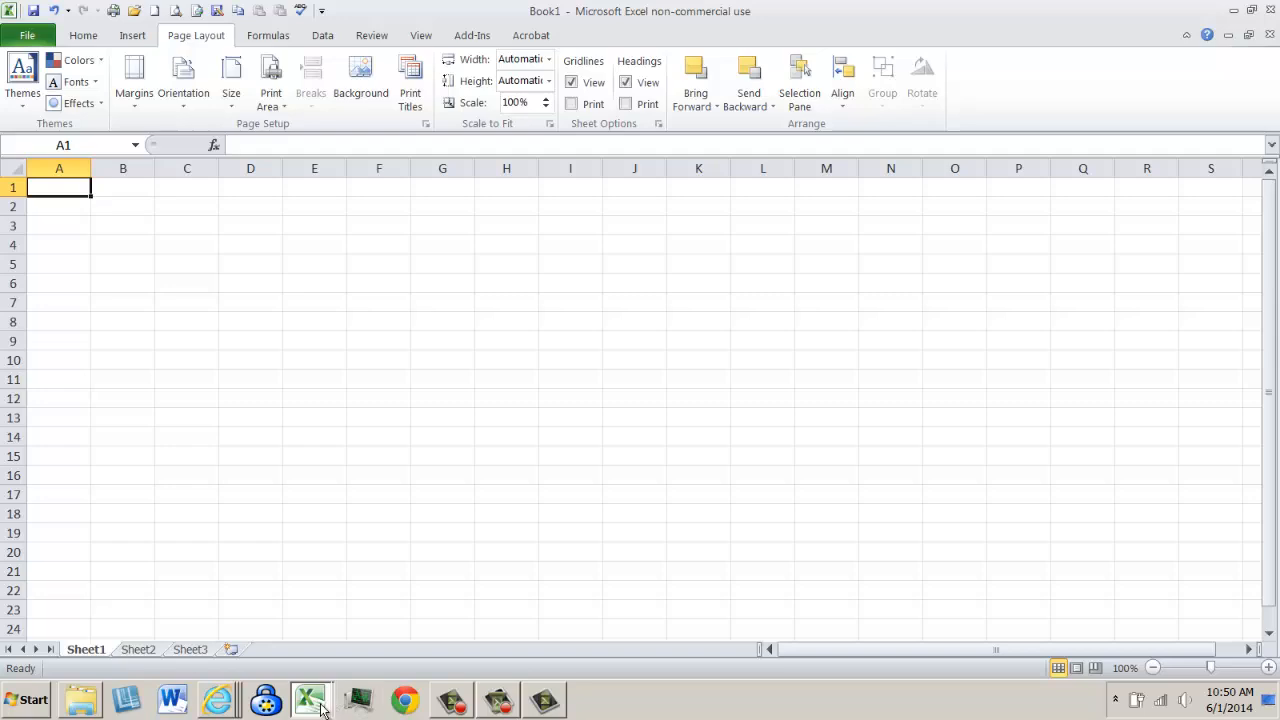
mouse_move(310, 699)
click(305, 628)
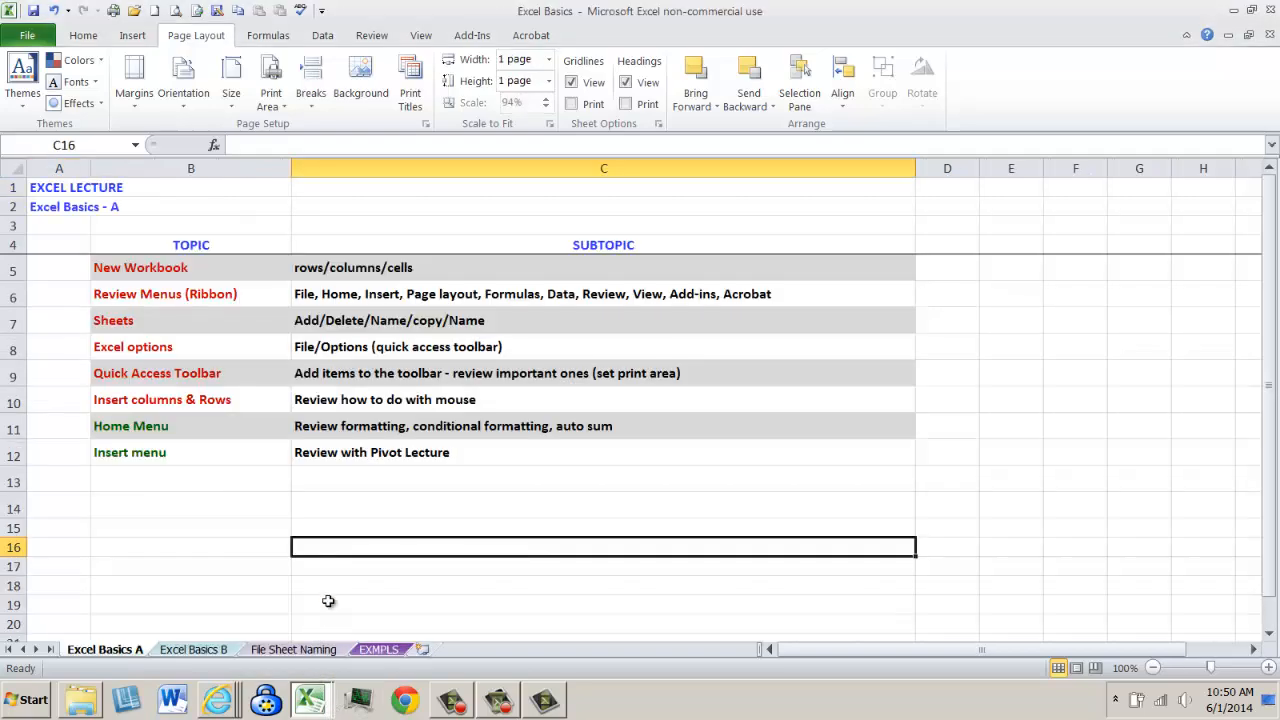
- Examine how columns, rows and cells are addressed by selecting column C, rows 8 and 9, and cell C8
click(231, 202)
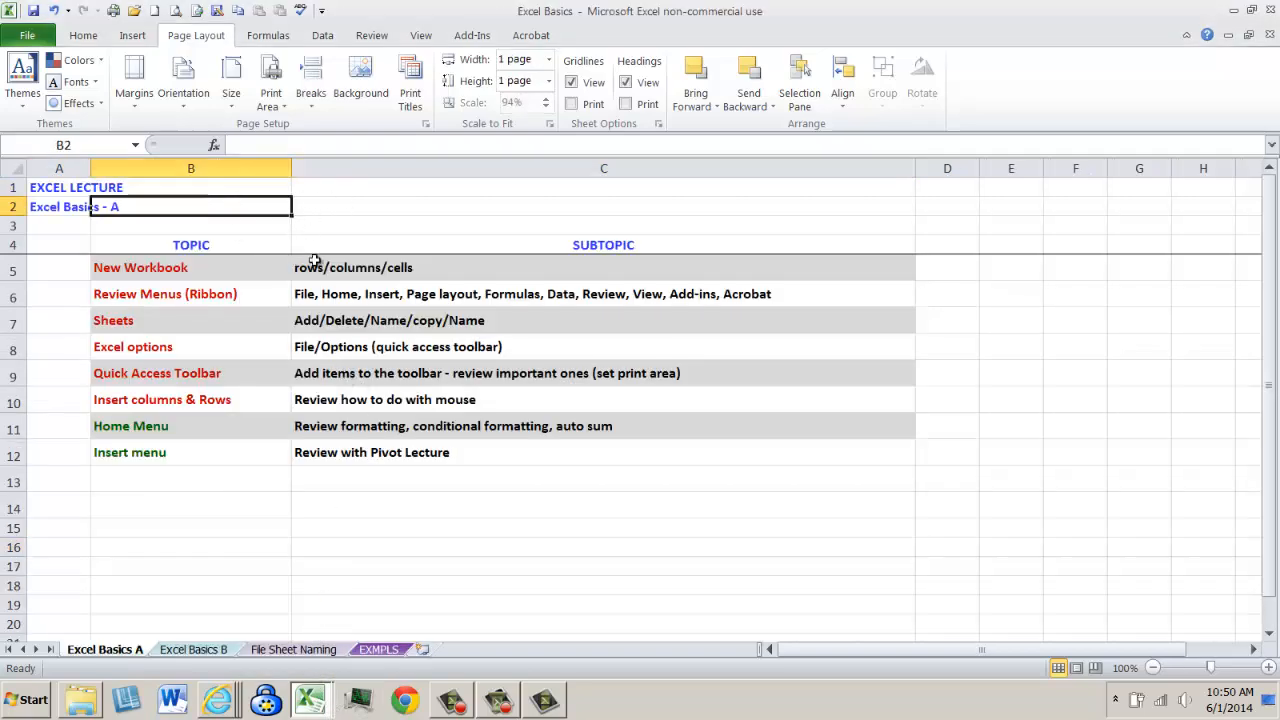
click(385, 162)
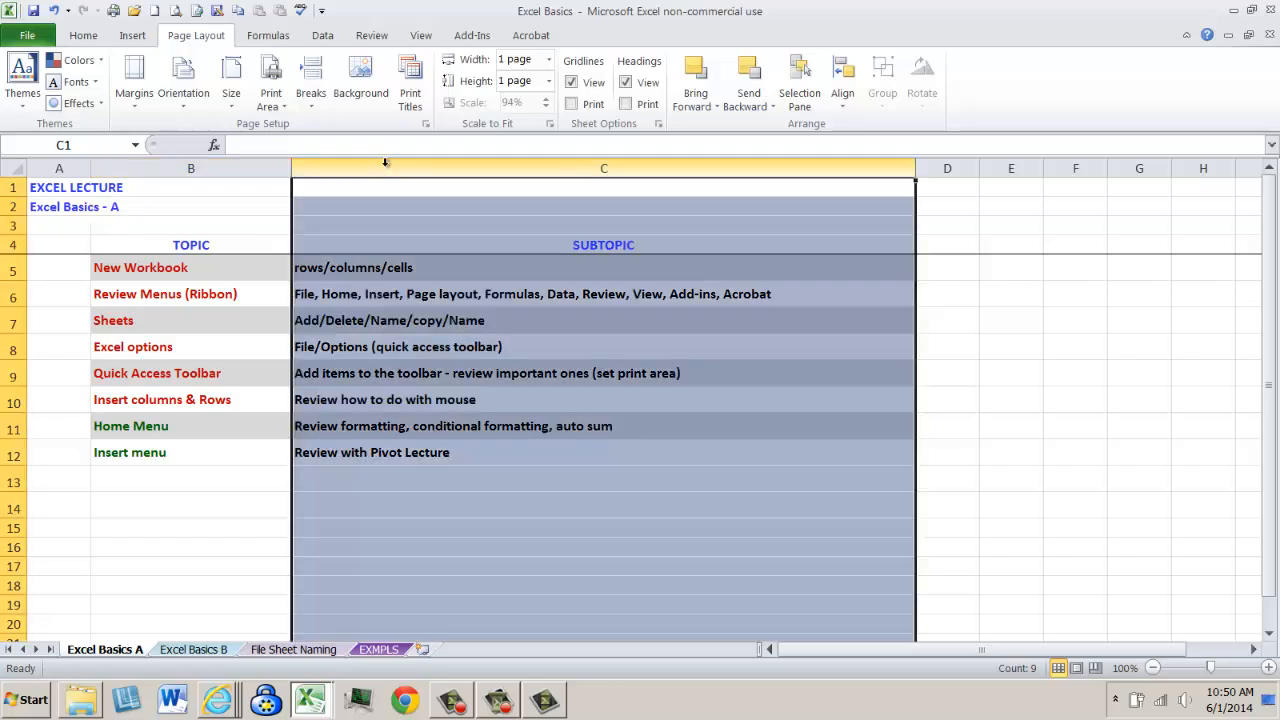
click(8, 348)
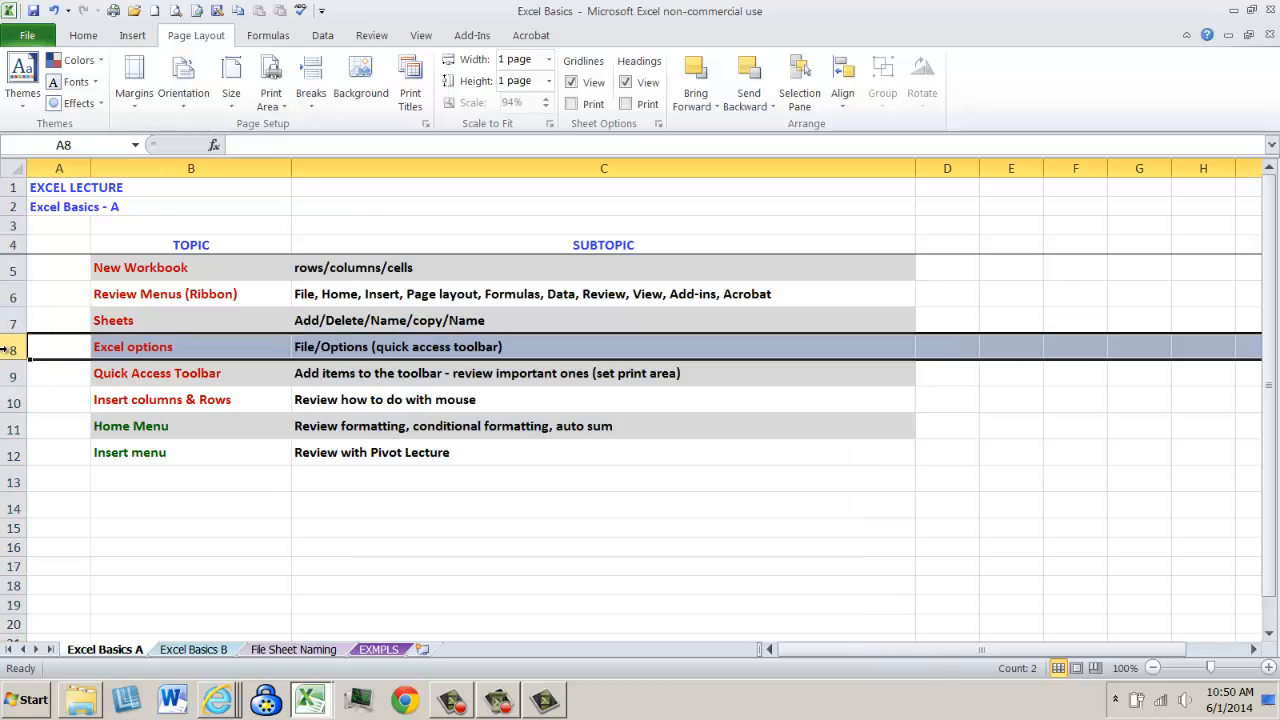
click(388, 345)
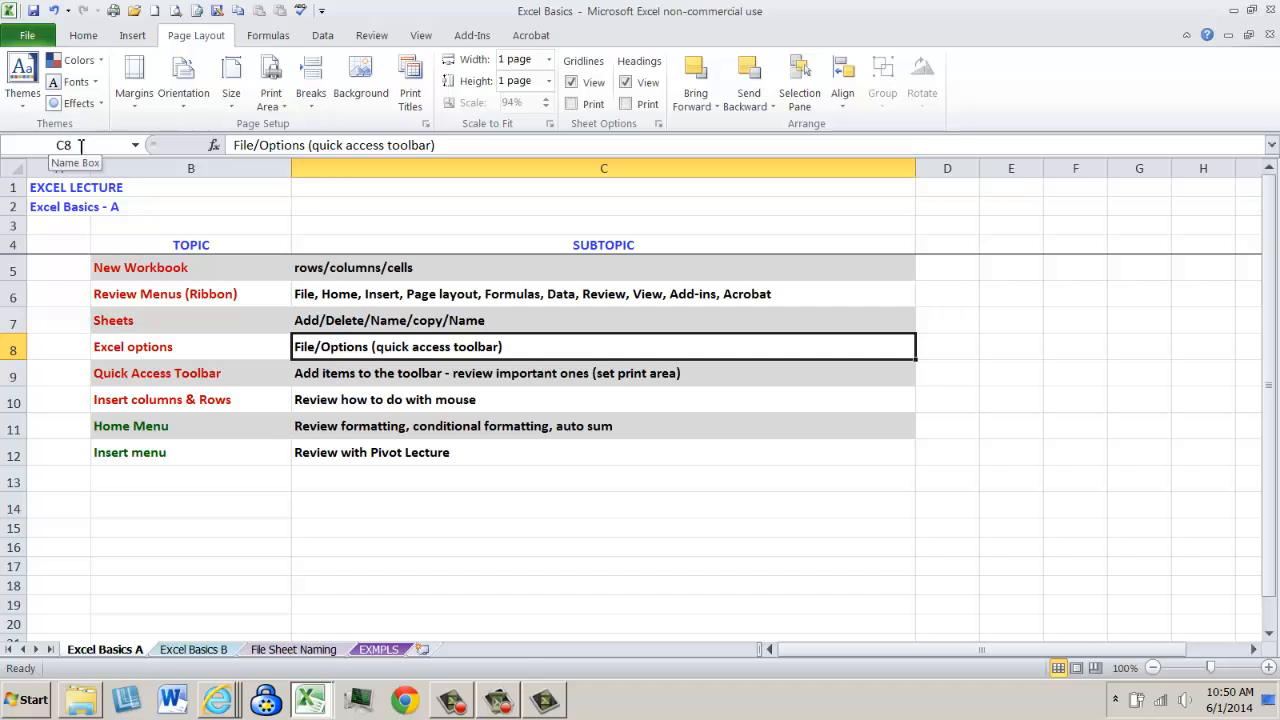
click(511, 165)
click(11, 347)
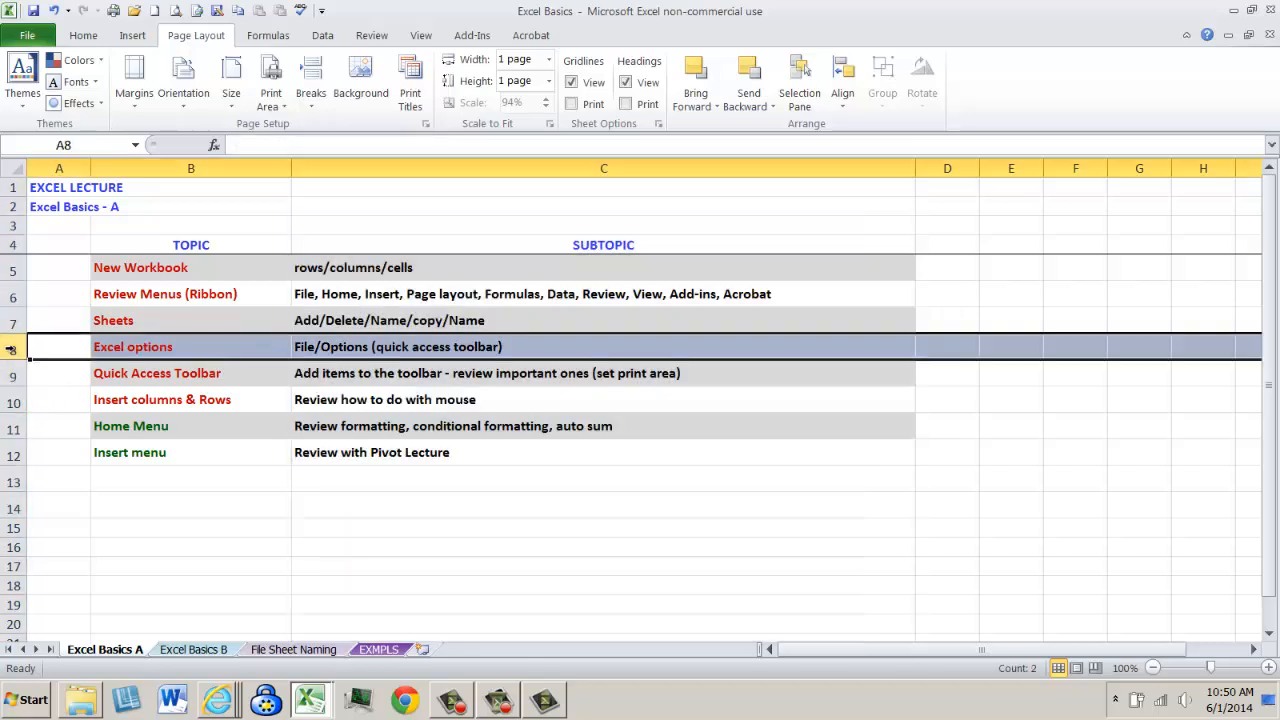
click(474, 346)
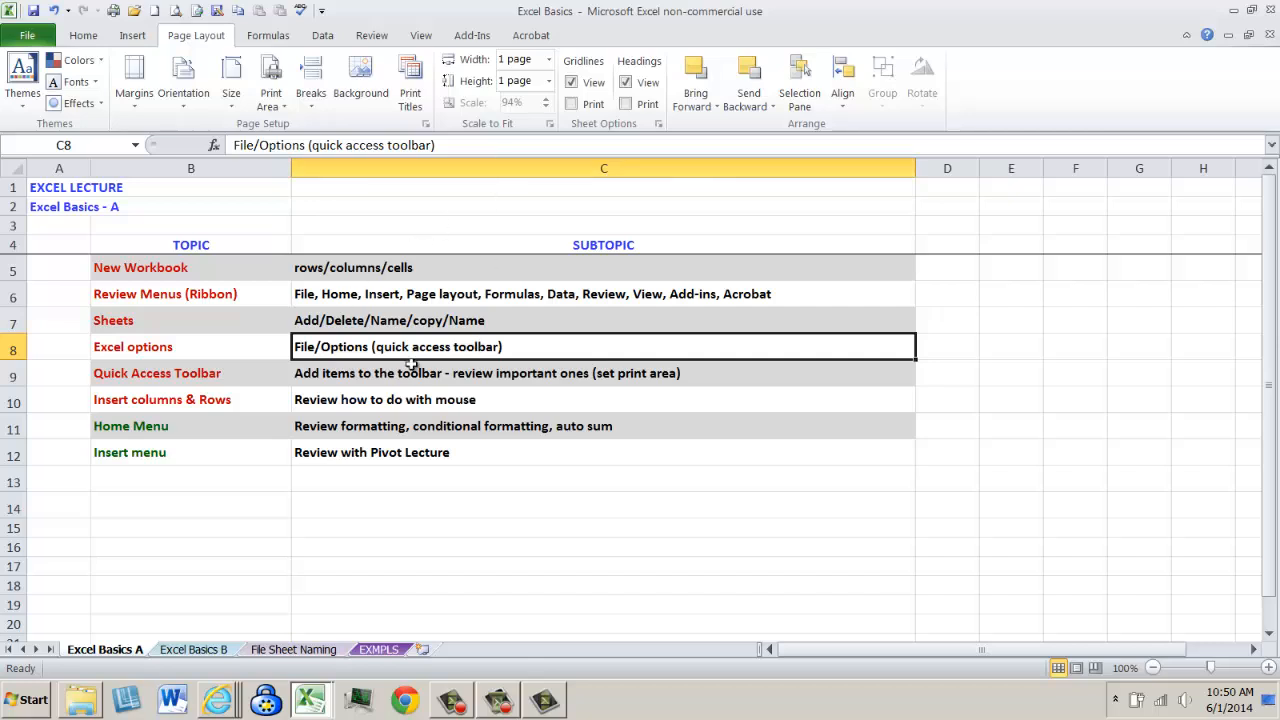
click(506, 161)
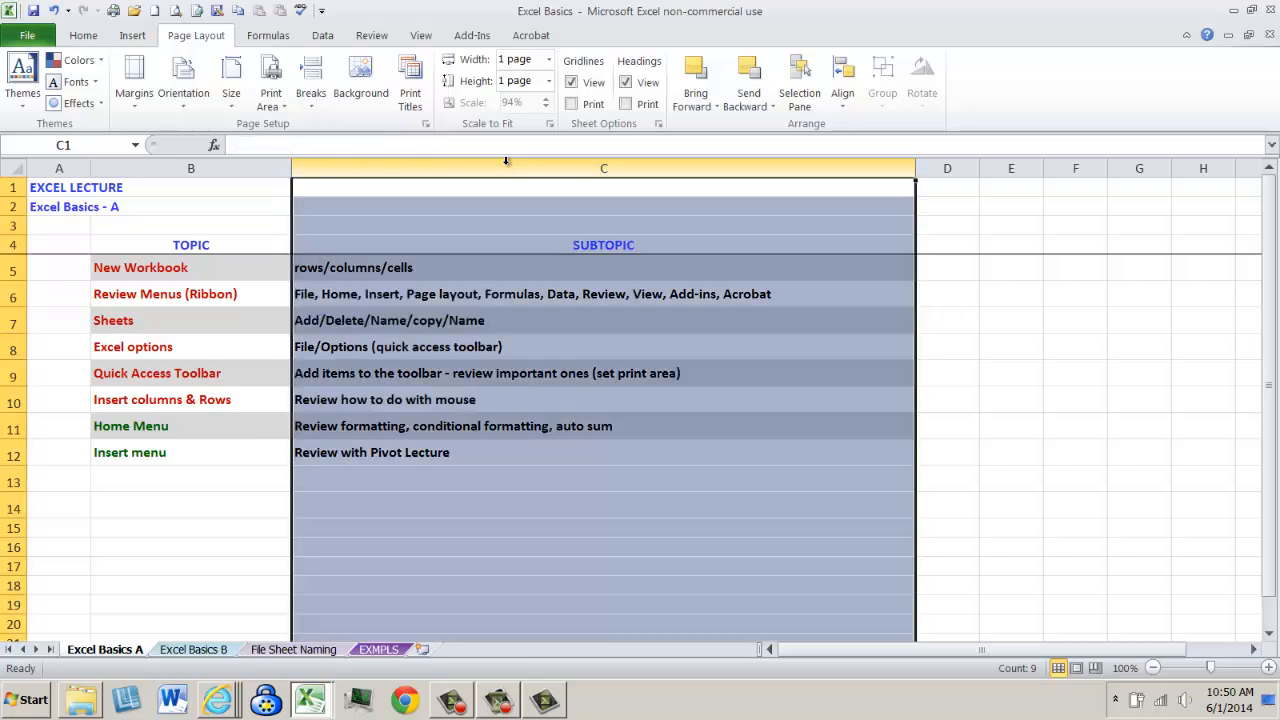
click(9, 377)
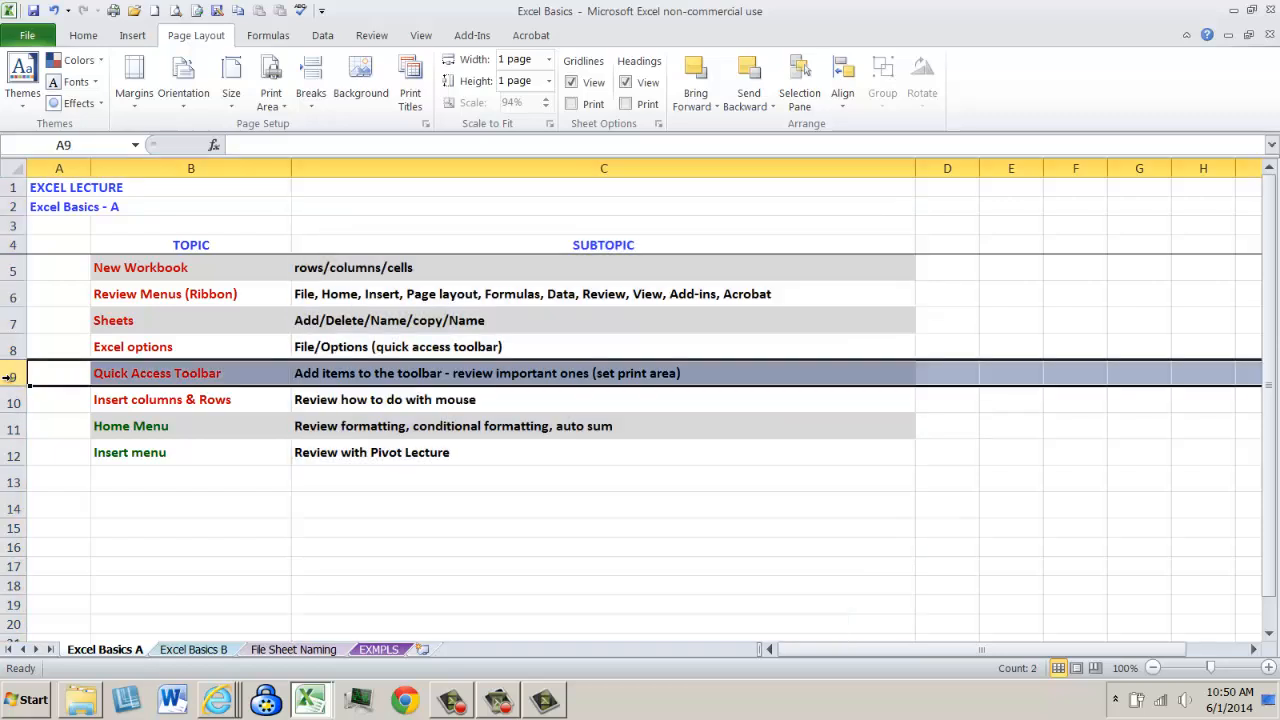
click(603, 168)
click(15, 378)
- Go through individual topic and subtopic cells in rows 10 to 12 of the outline, ending on C10
click(380, 428)
click(398, 400)
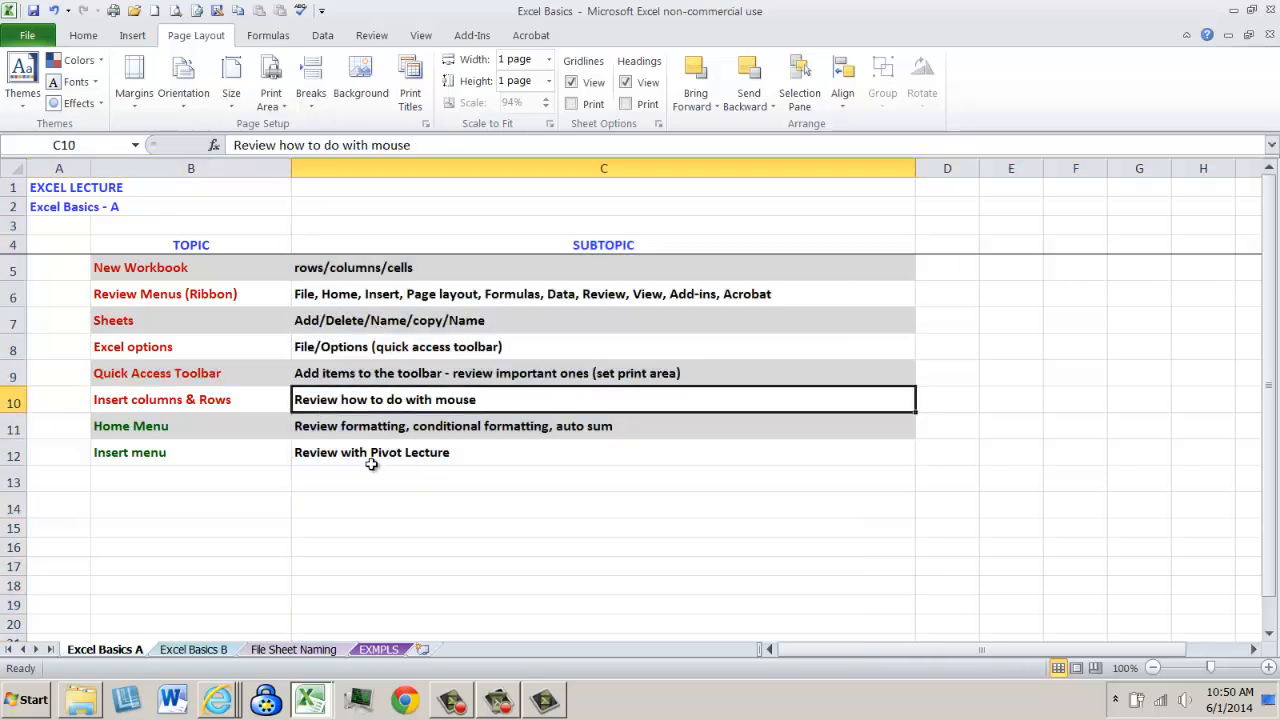
click(371, 458)
click(147, 452)
click(138, 428)
click(350, 425)
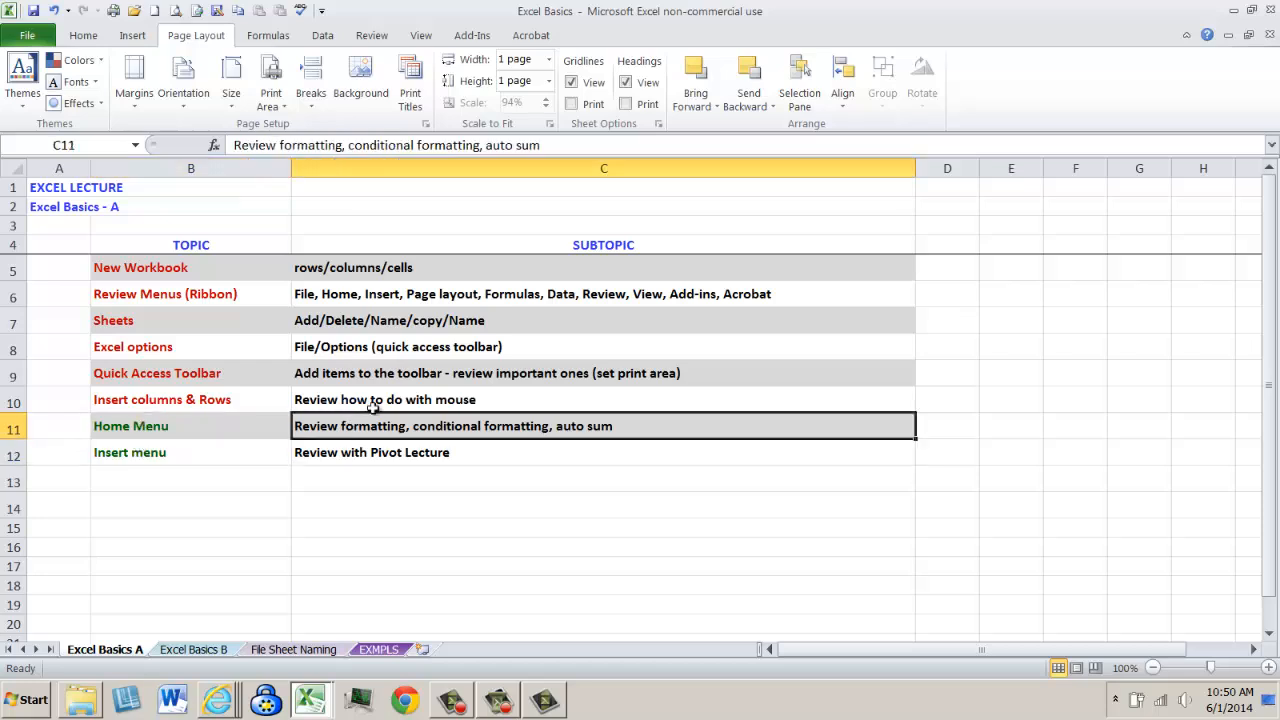
click(355, 405)
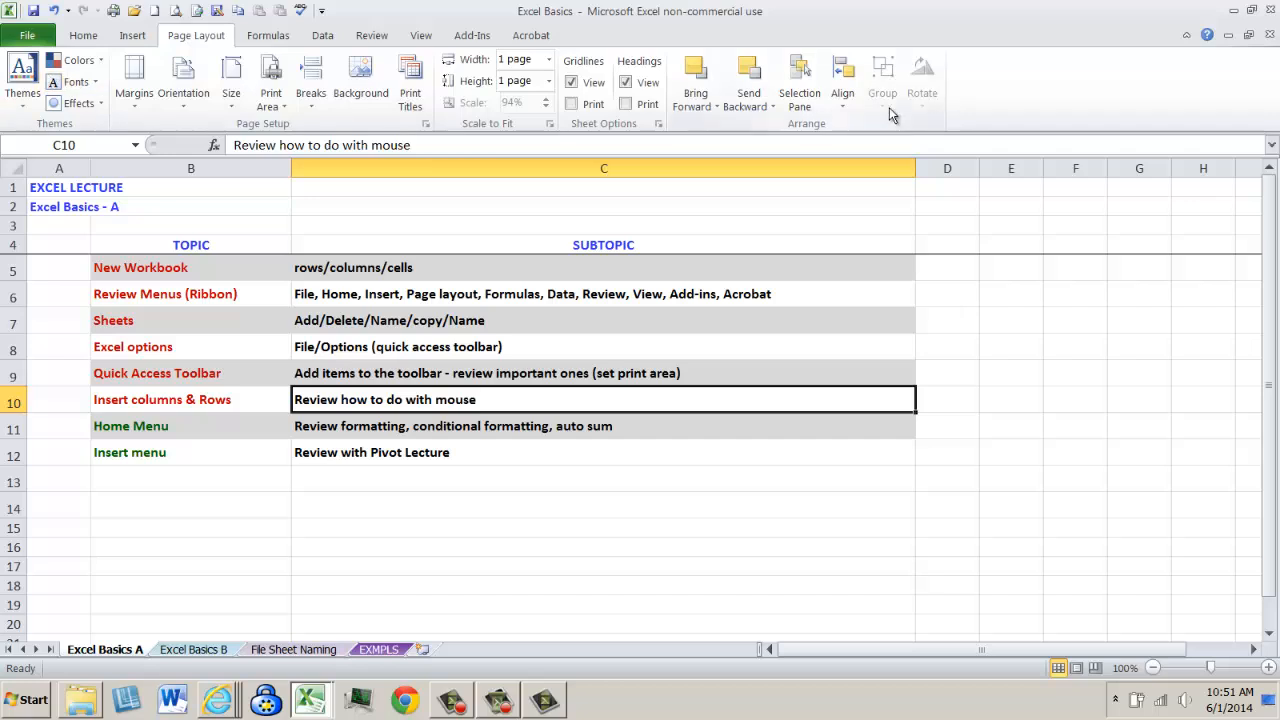
- Review the Home commands and the workbook's file information page, and return to the worksheet
click(86, 38)
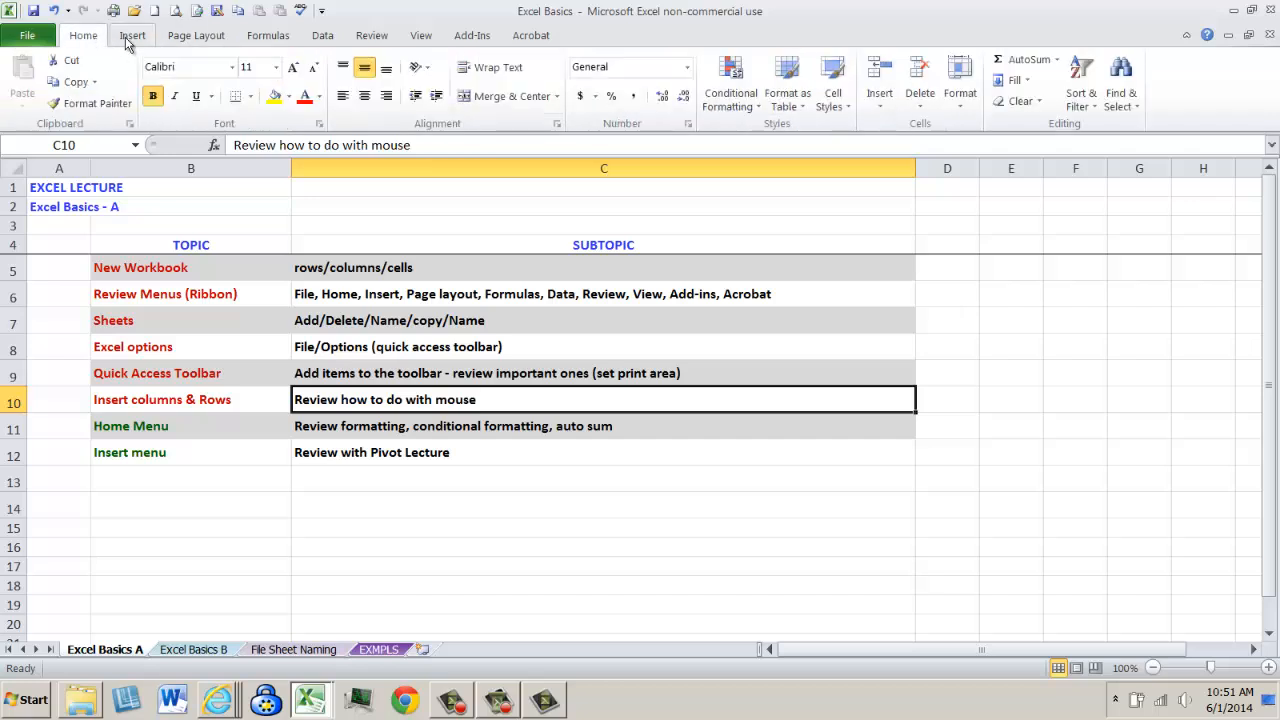
click(42, 35)
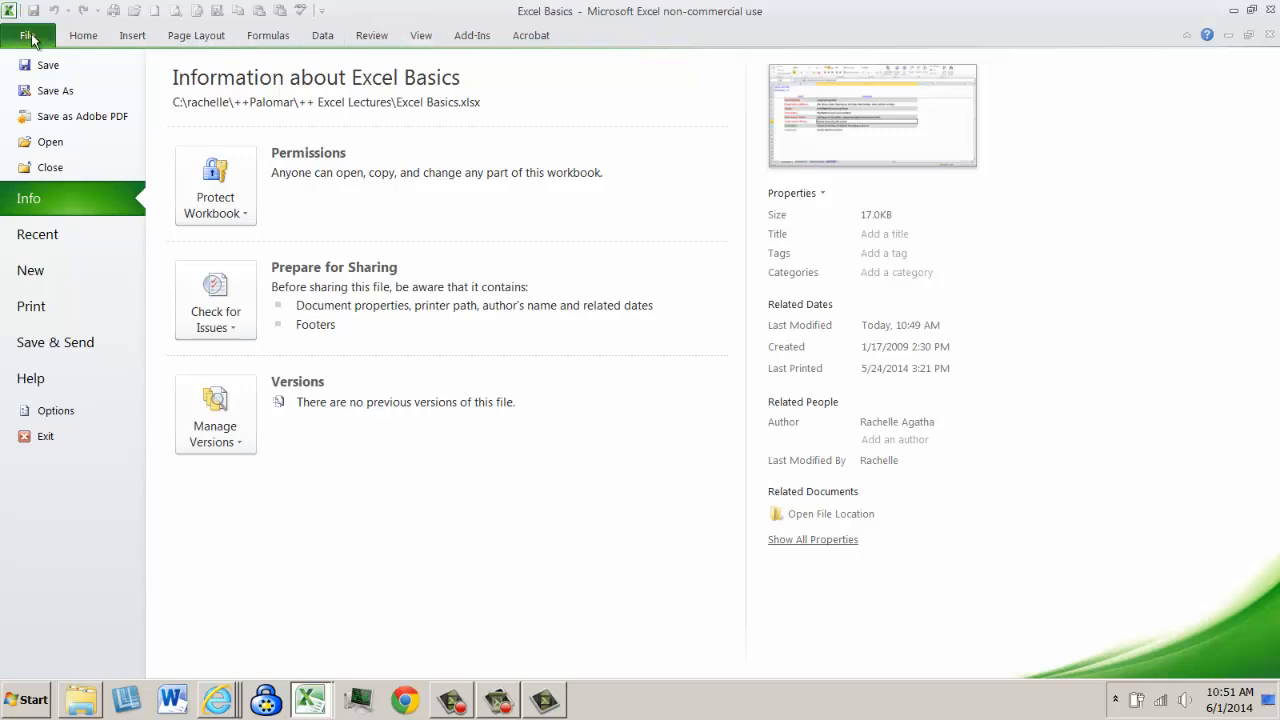
click(89, 37)
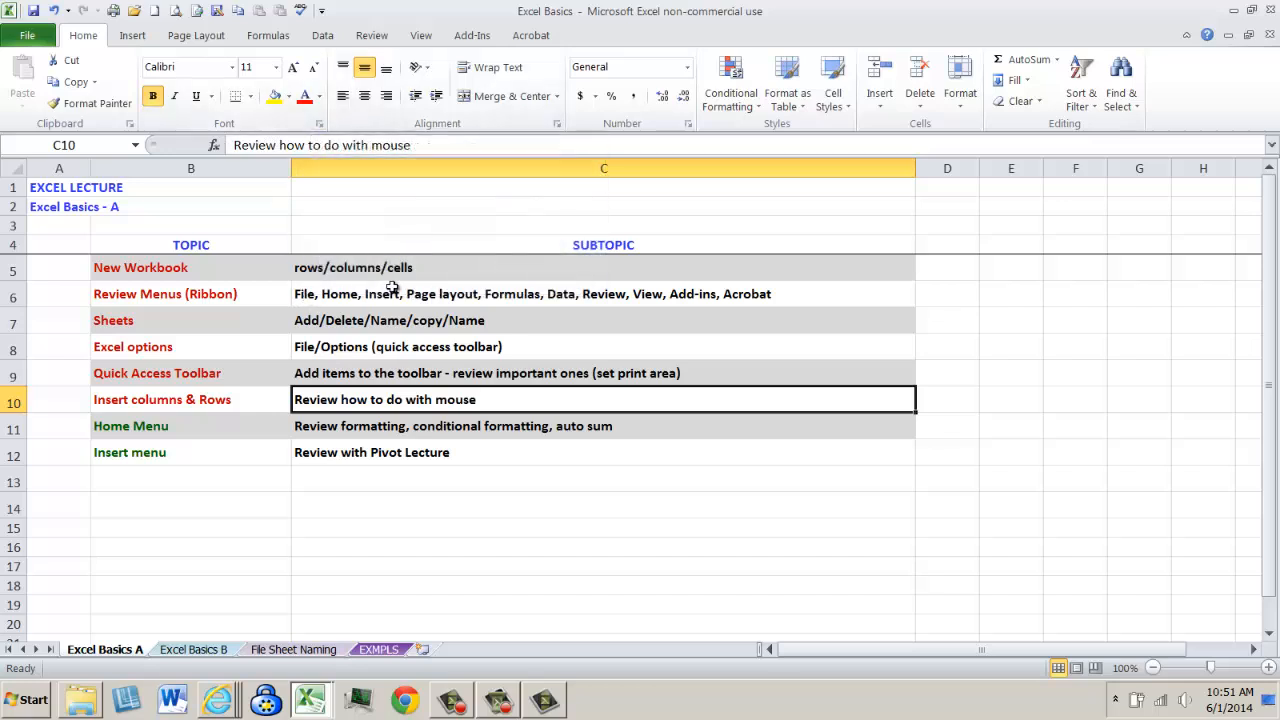
- Insert a blank worksheet after EXMPLS and delete it again, ending on the Excel Basics A sheet
click(198, 322)
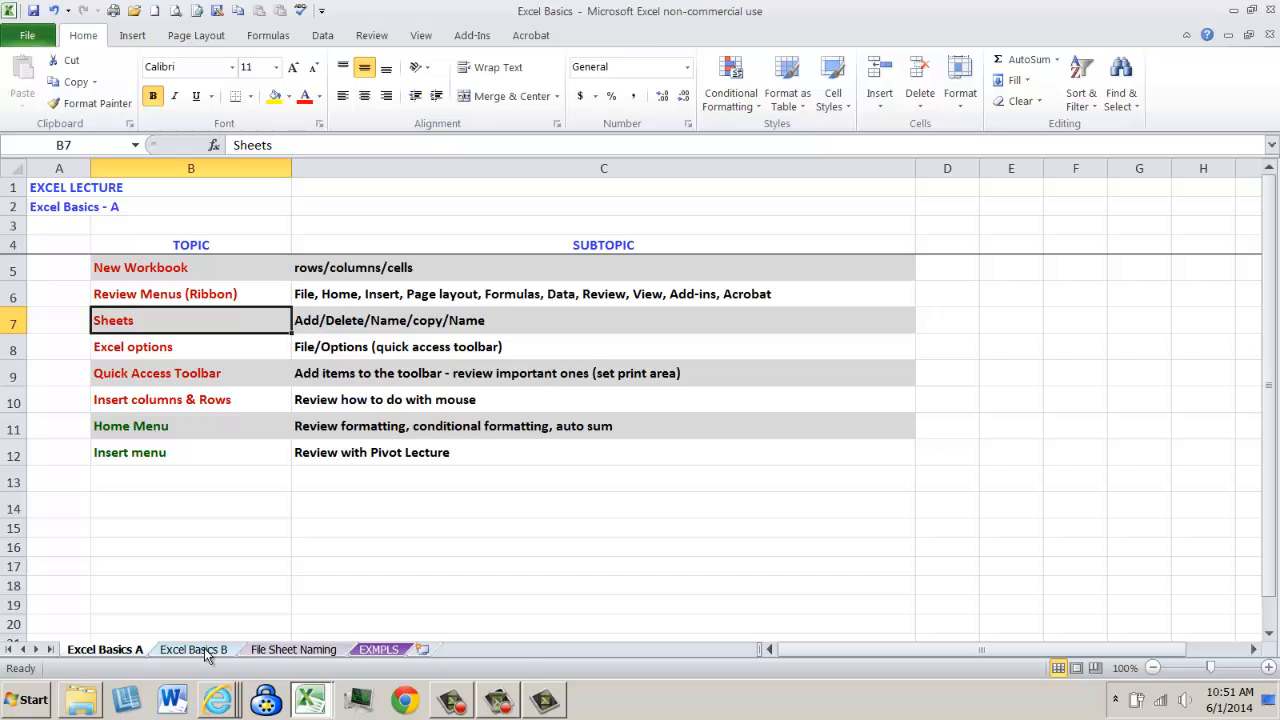
click(422, 649)
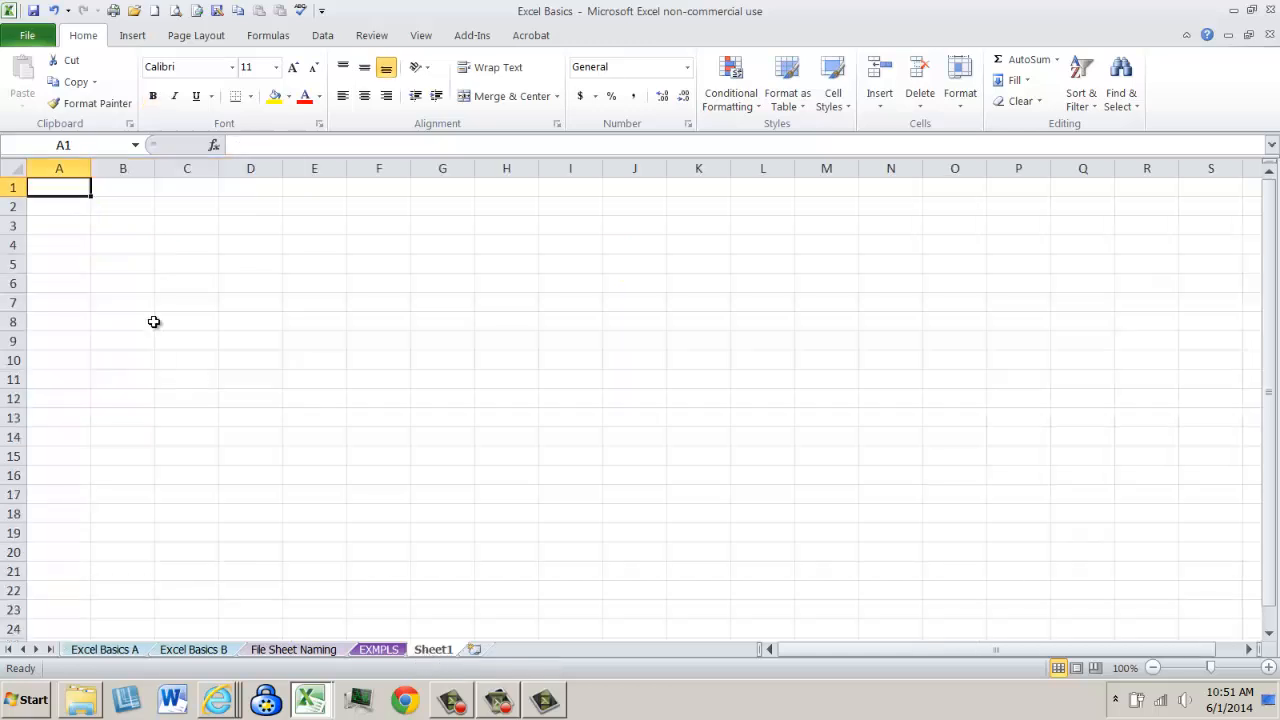
right_click(441, 649)
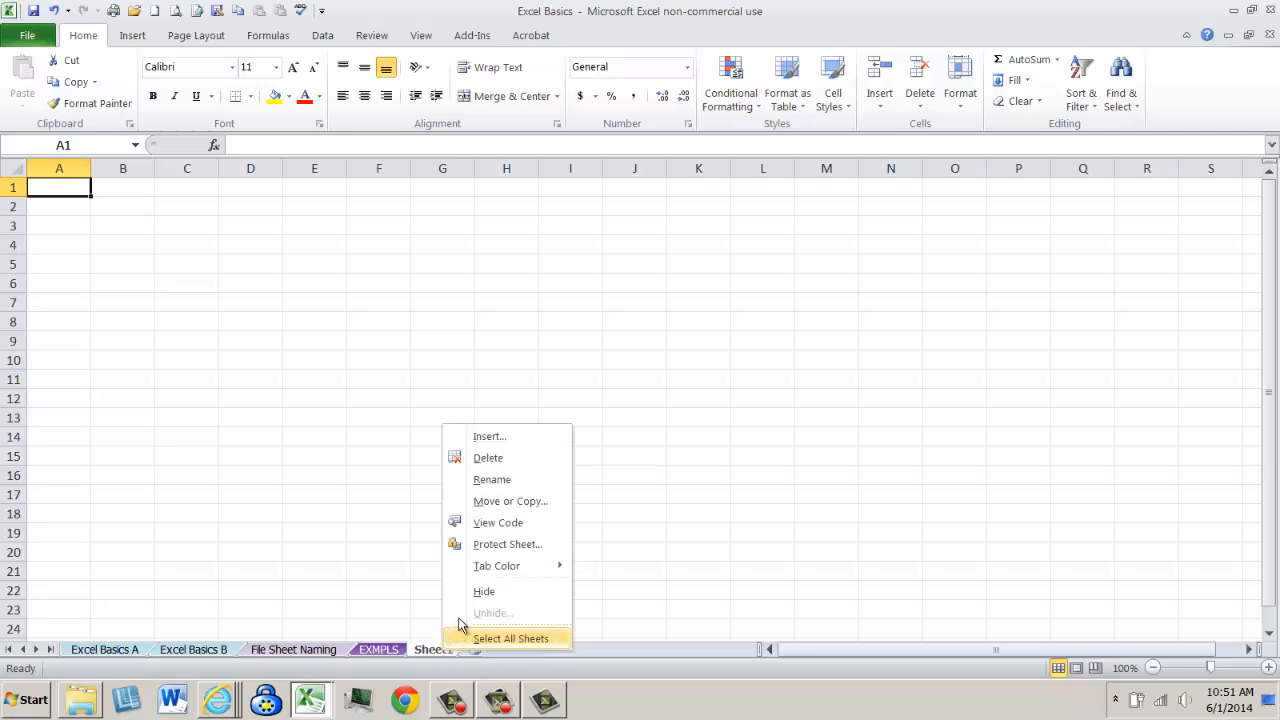
click(500, 457)
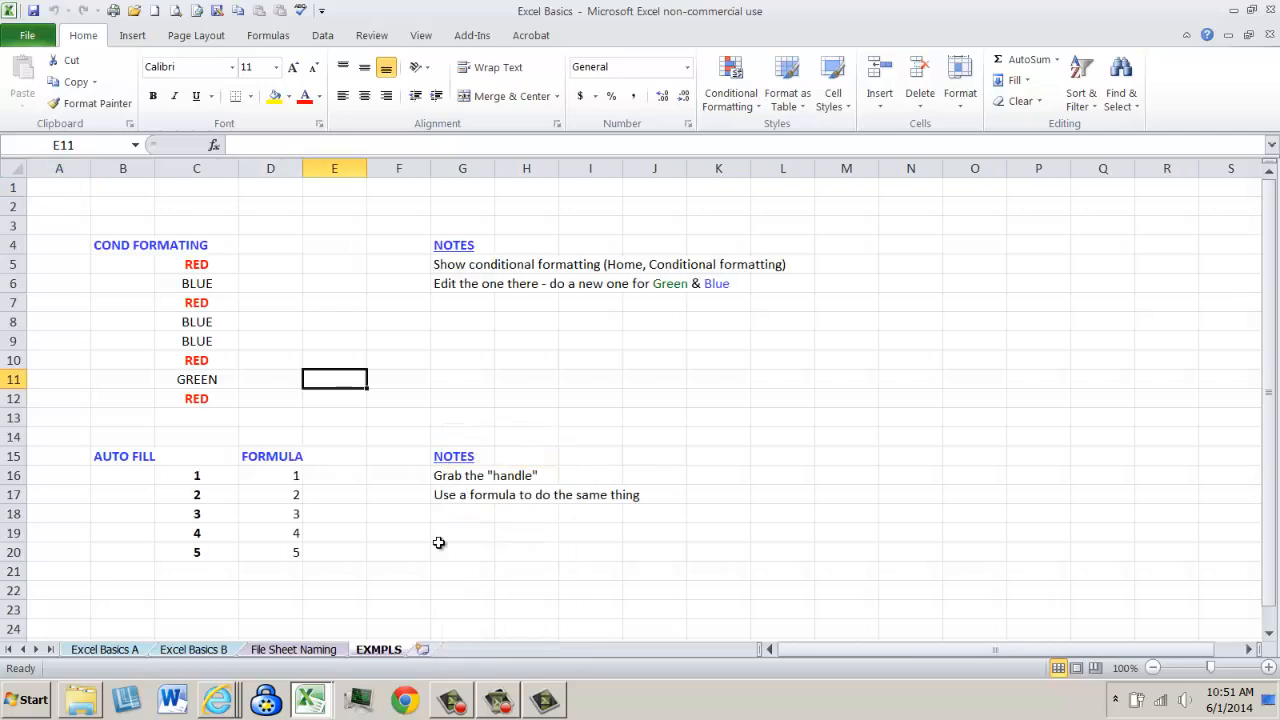
click(110, 649)
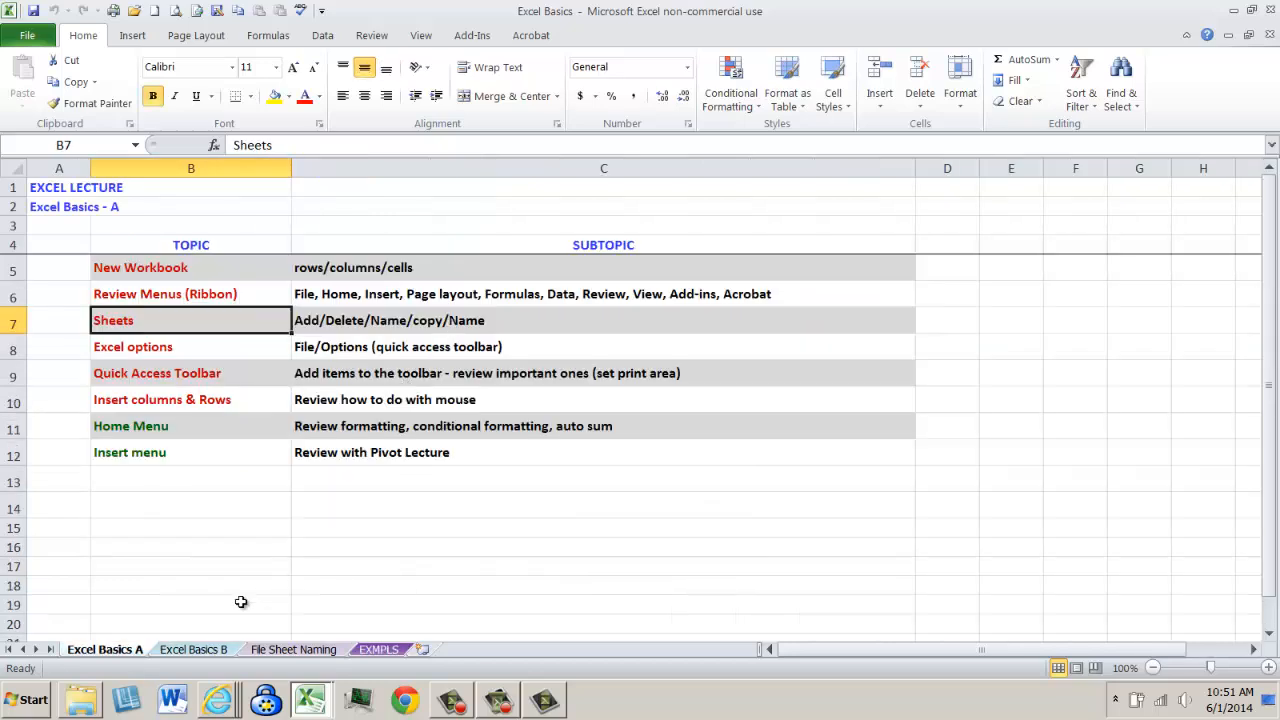
- Add a new worksheet at the end of the workbook and rename it test
click(423, 649)
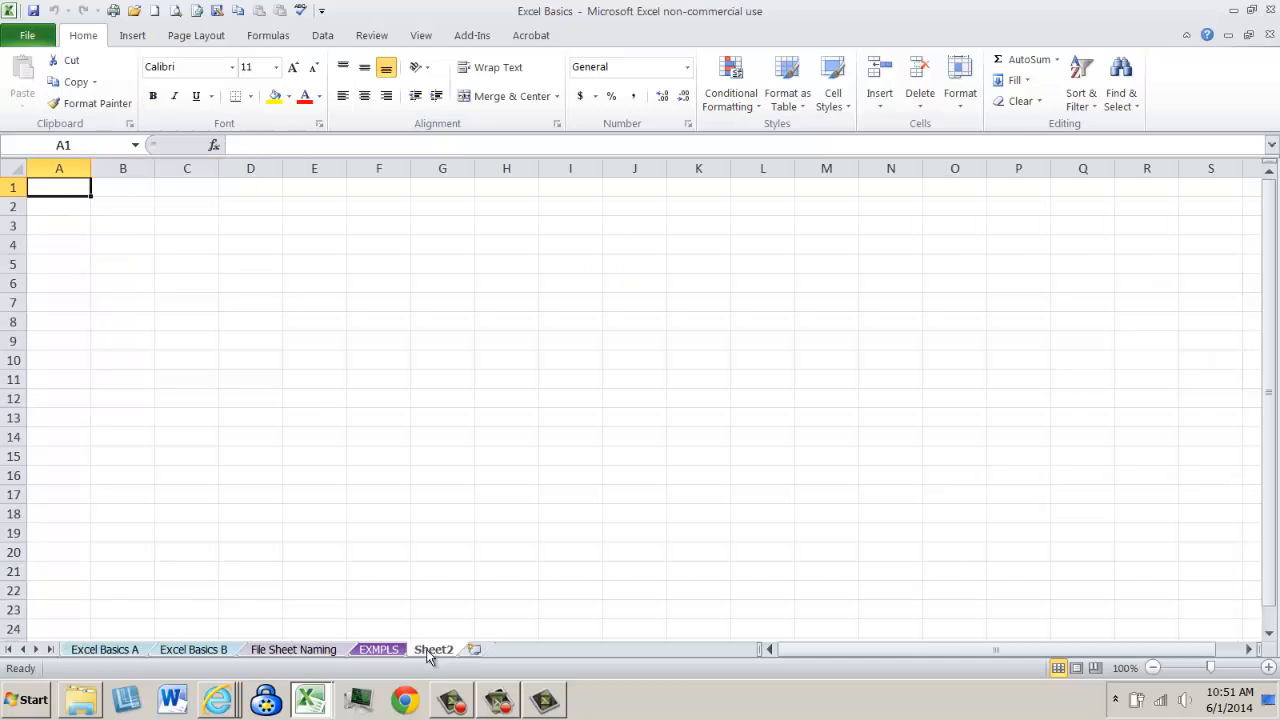
double_click(426, 649)
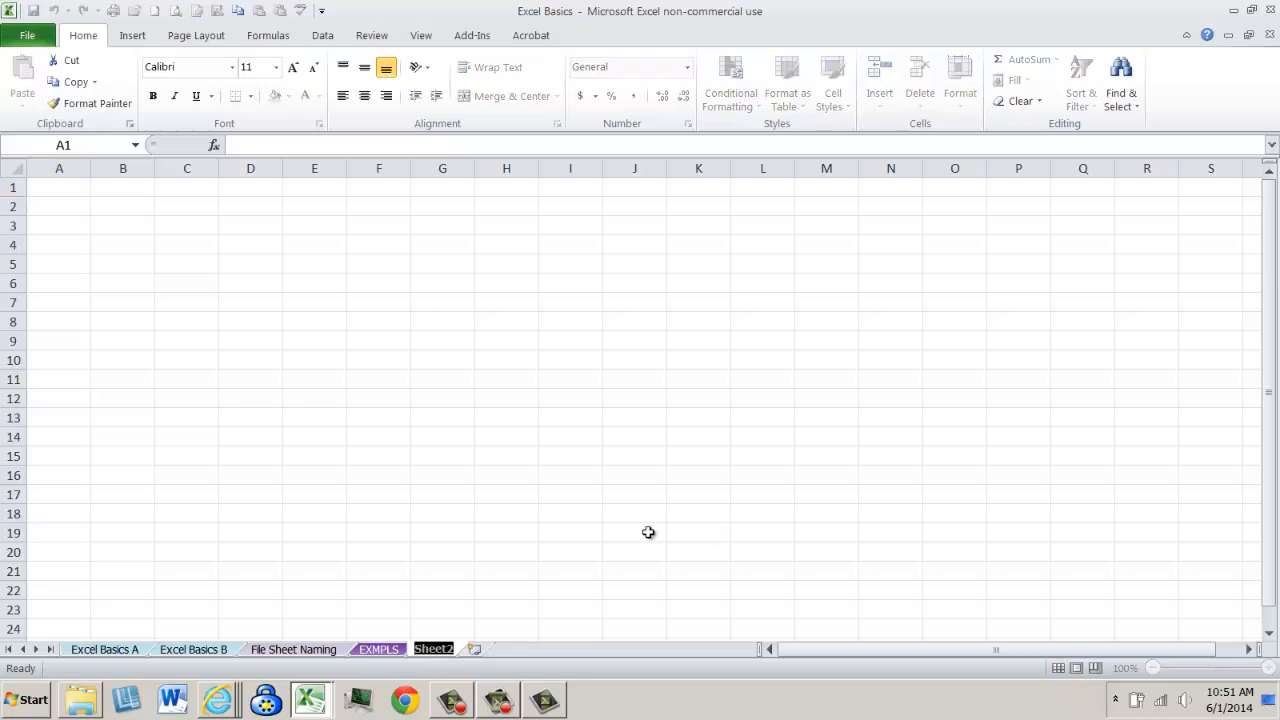
text(test)
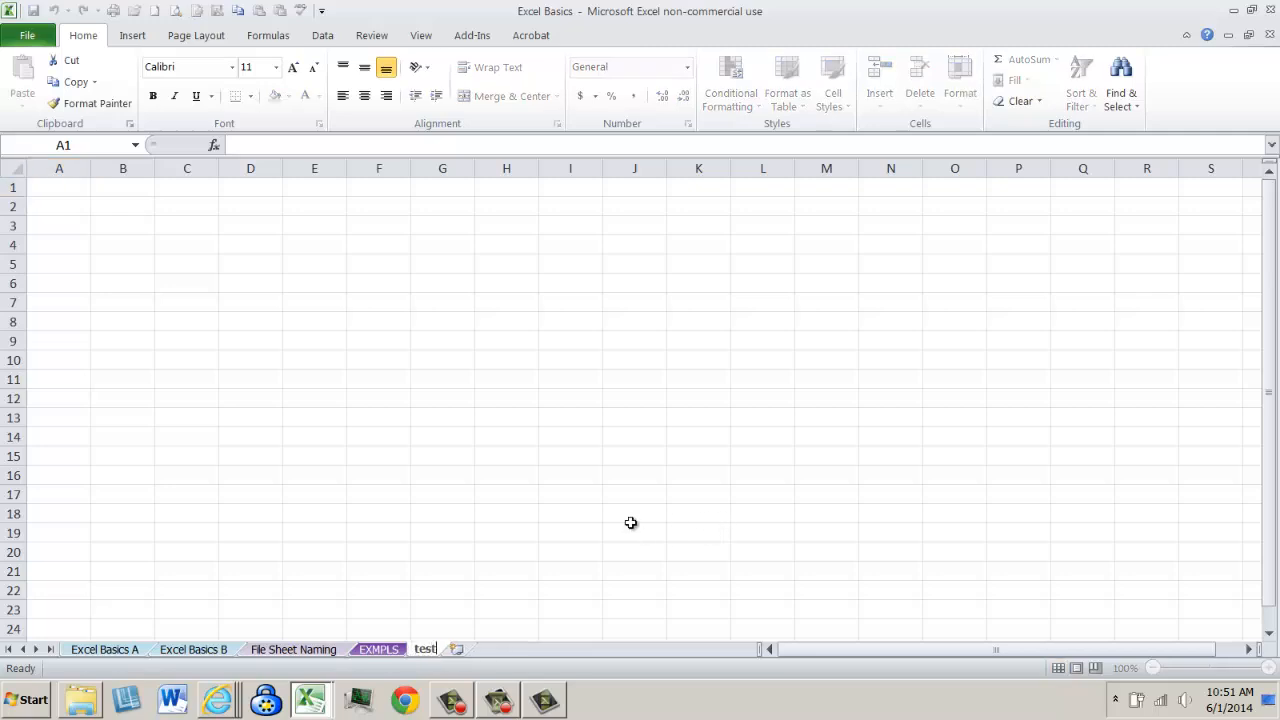
click(631, 523)
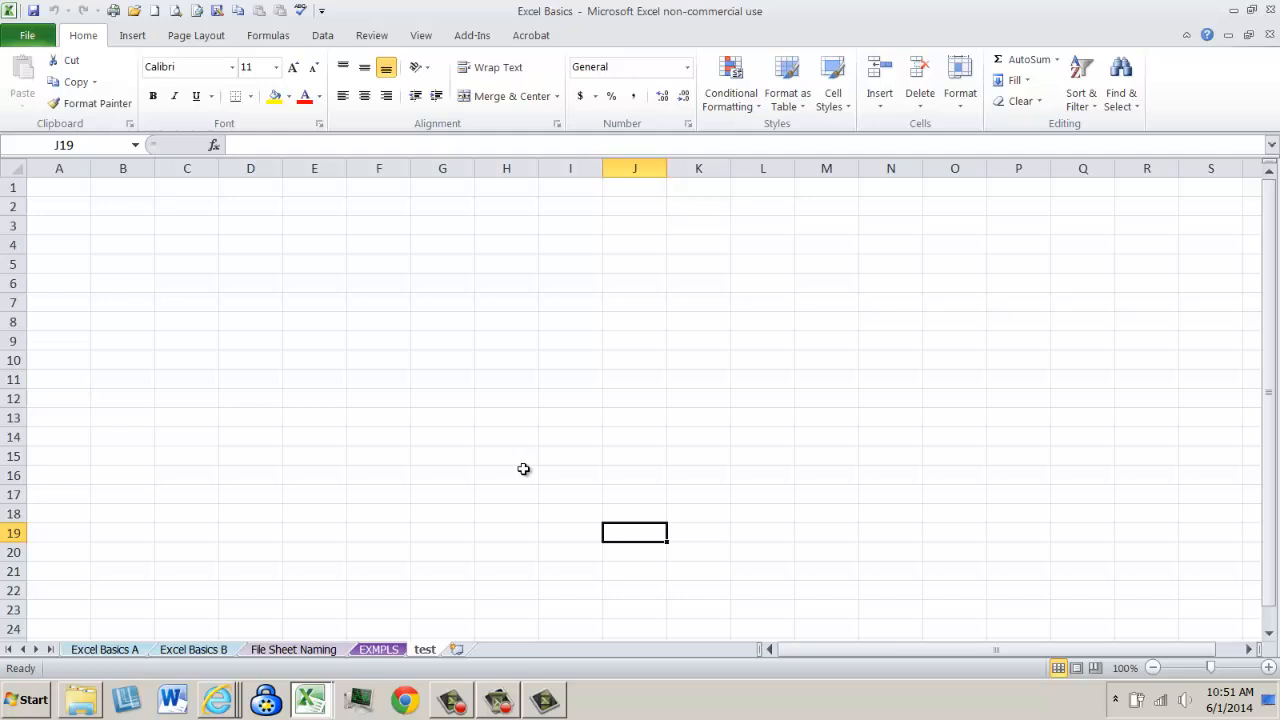
- View the tab color choices for the test sheet and go back to the Excel Basics A sheet
right_click(432, 649)
mouse_move(497, 566)
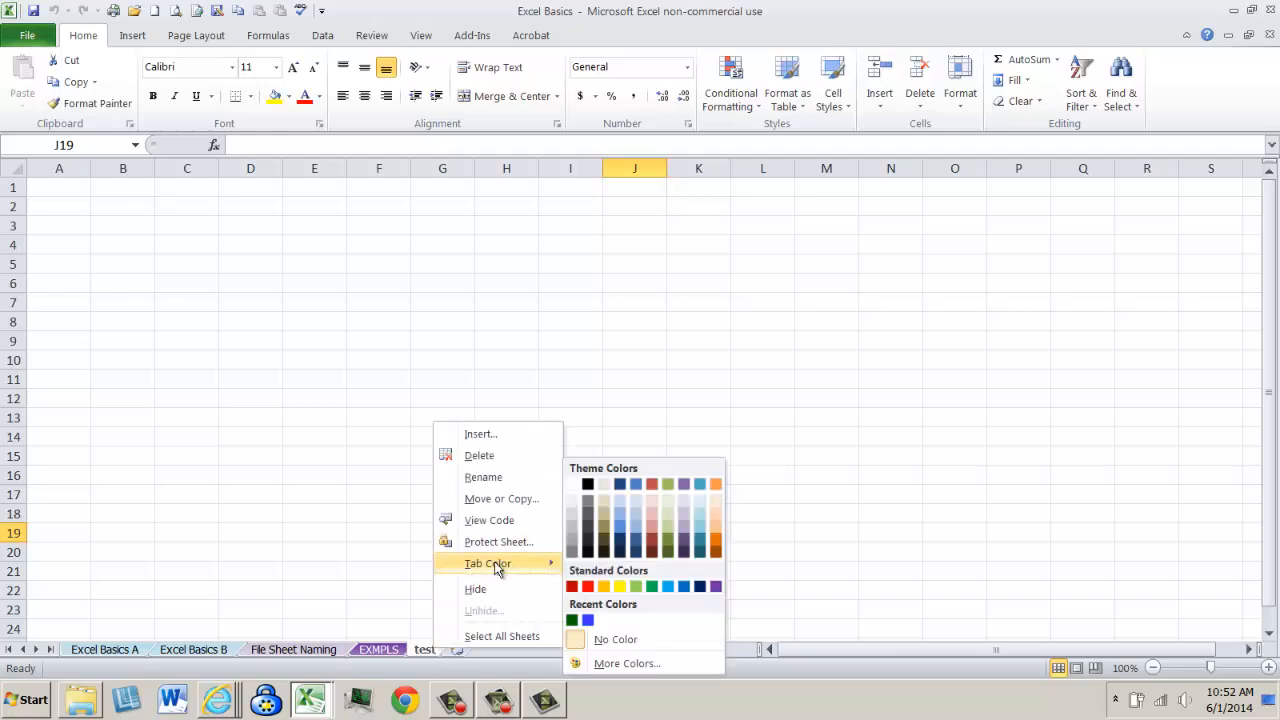
click(295, 530)
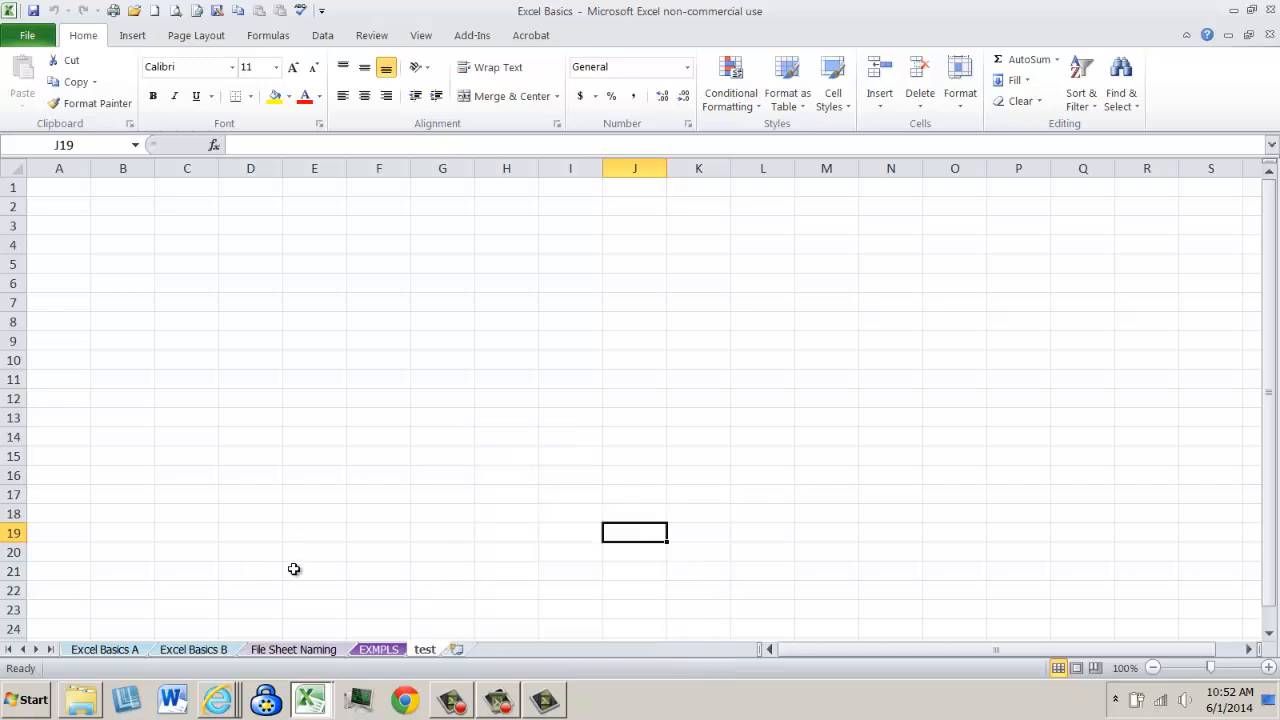
click(130, 651)
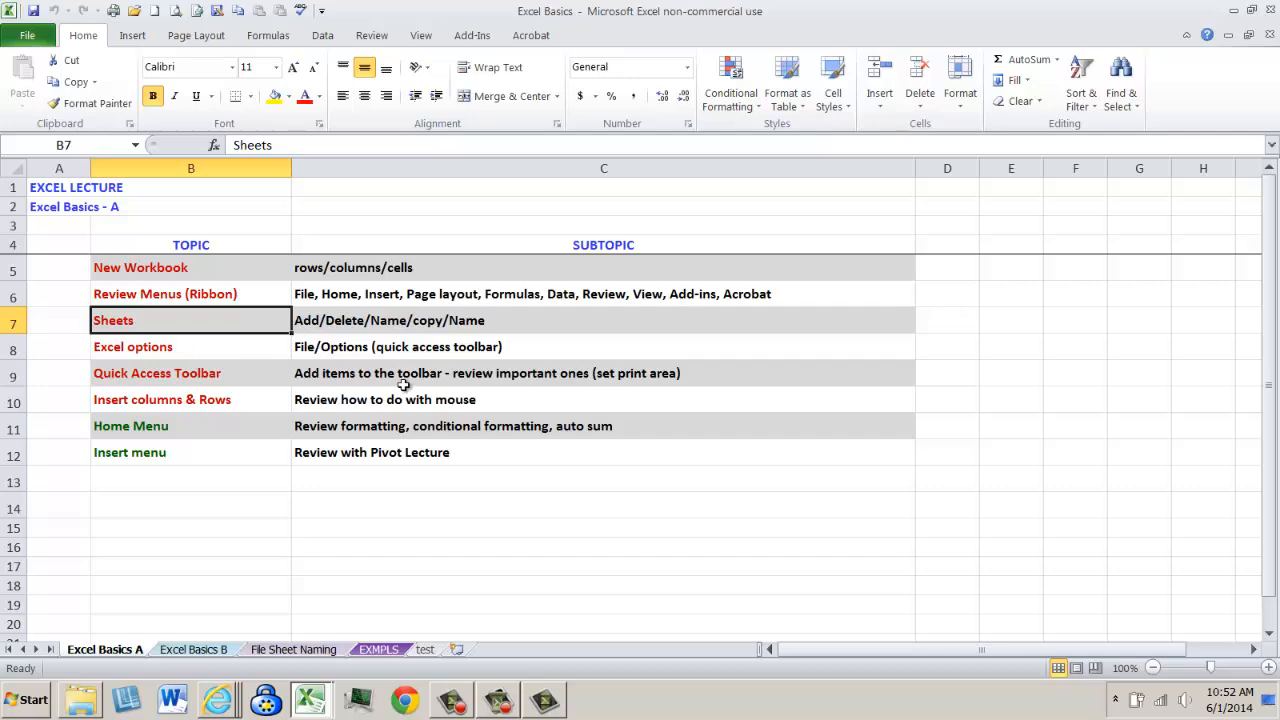
- Replace the user name in the general Excel options with the person's initials
click(416, 354)
click(30, 38)
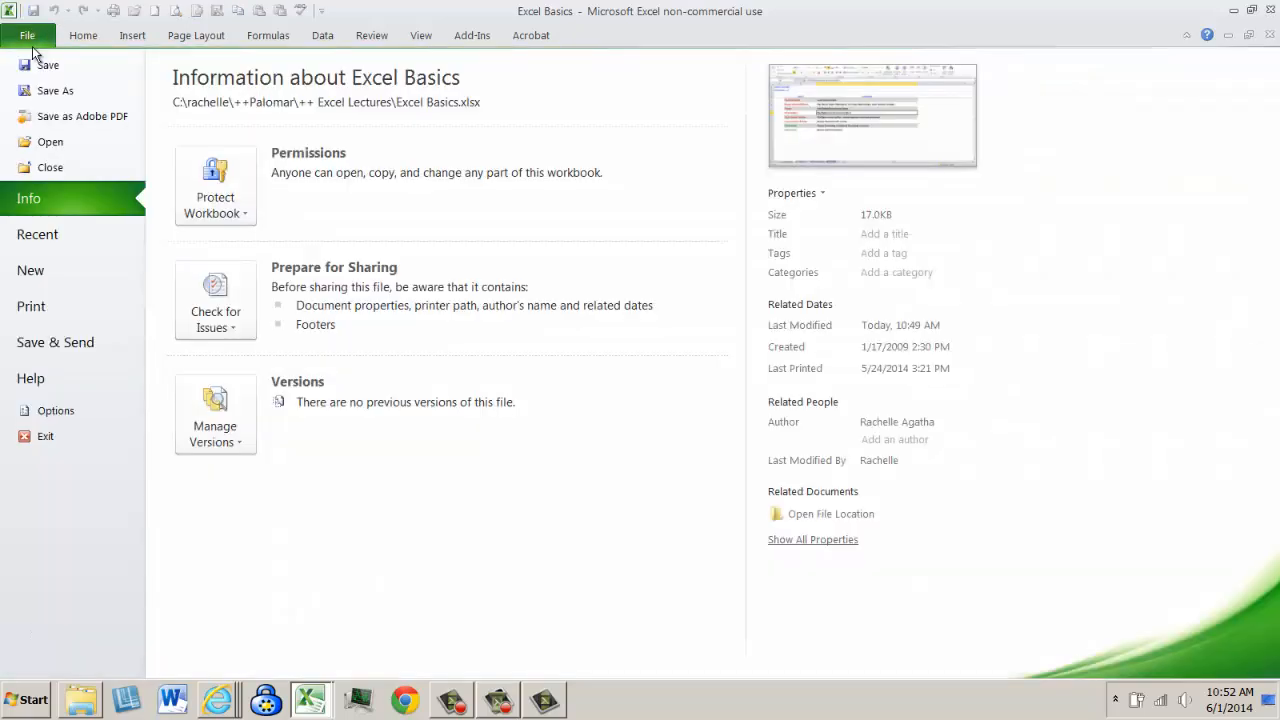
click(51, 412)
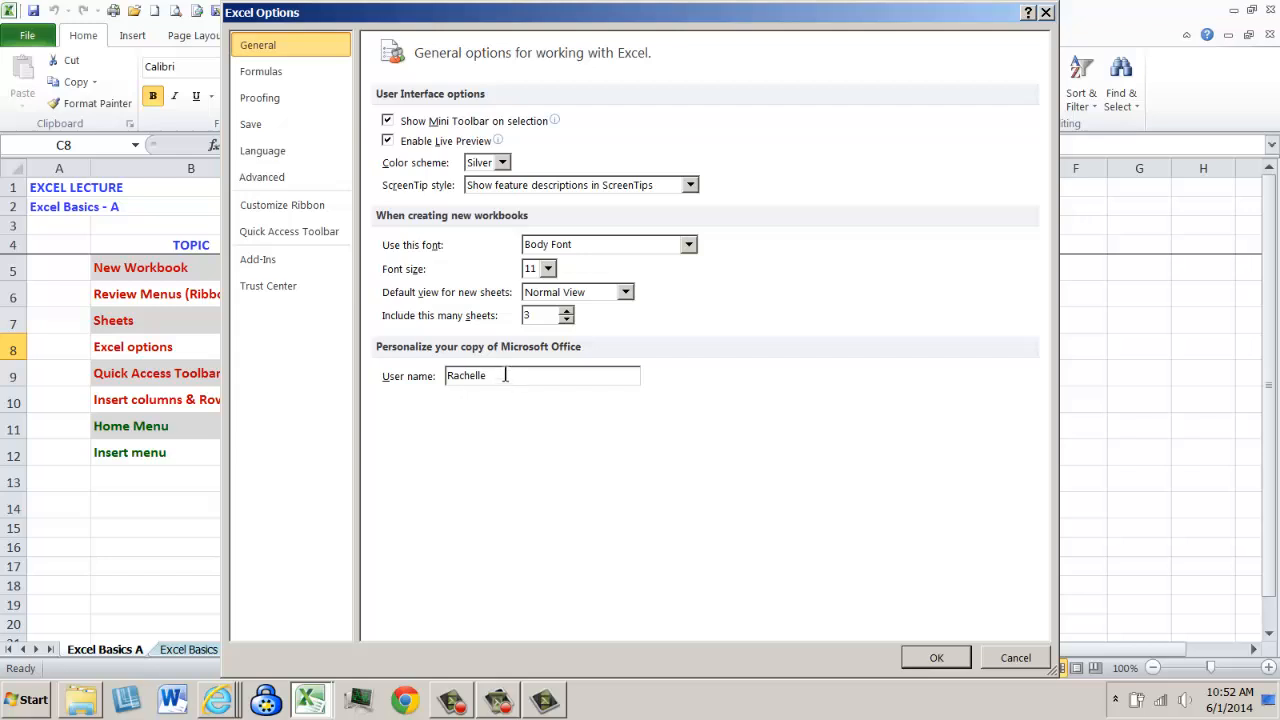
drag(505, 377, 443, 379)
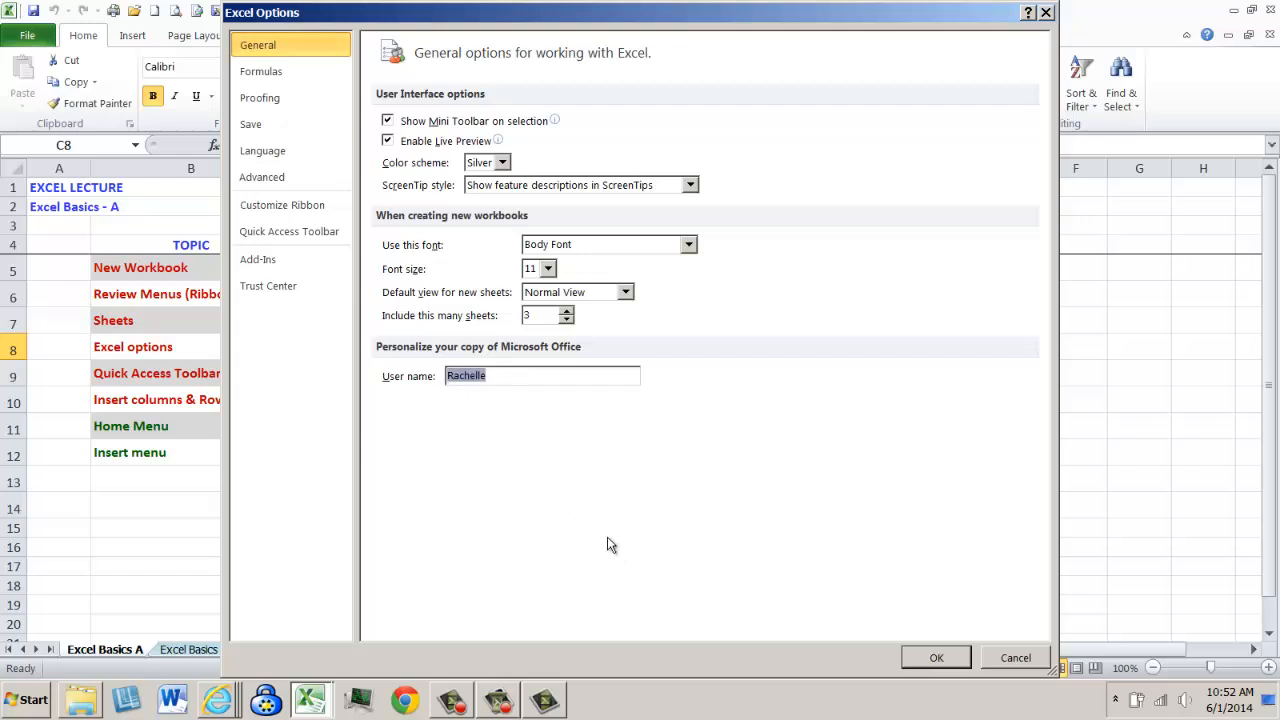
click(524, 376)
drag(517, 376, 442, 376)
text(RRA)
click(934, 657)
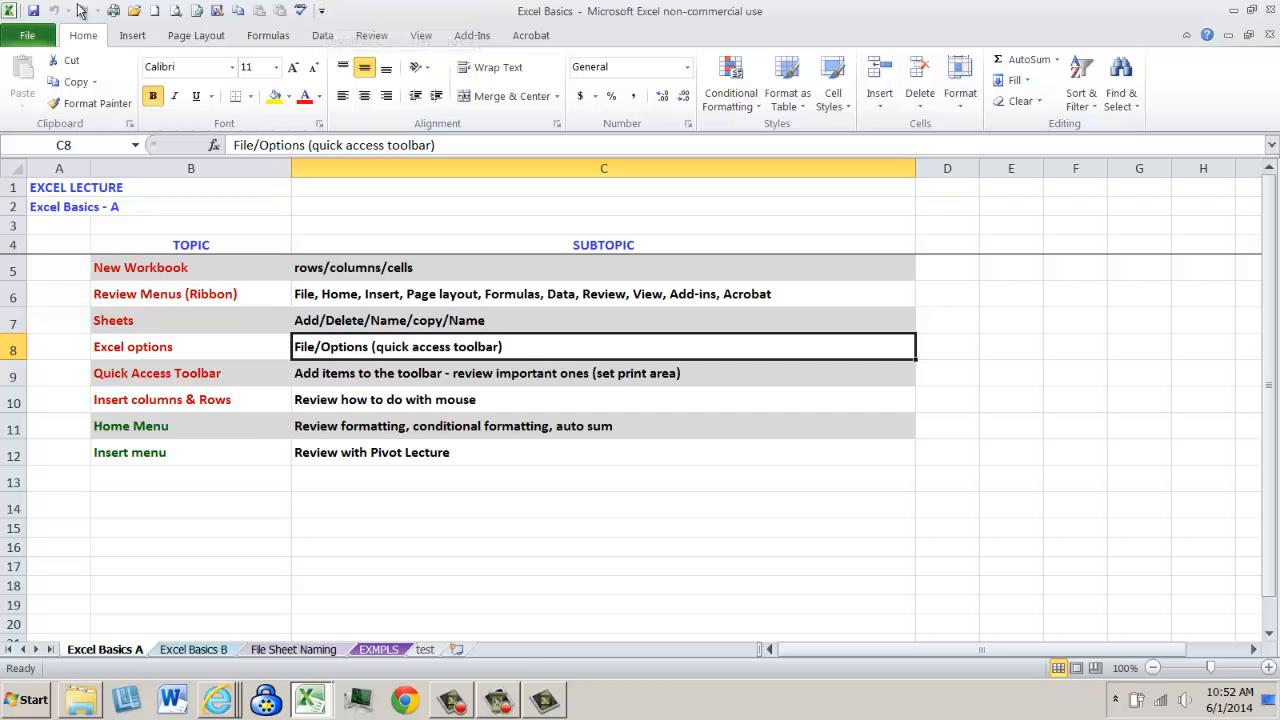
- Review the Quick Access Toolbar customization options and cancel, and view the shortcut commands available for cell C15
click(322, 12)
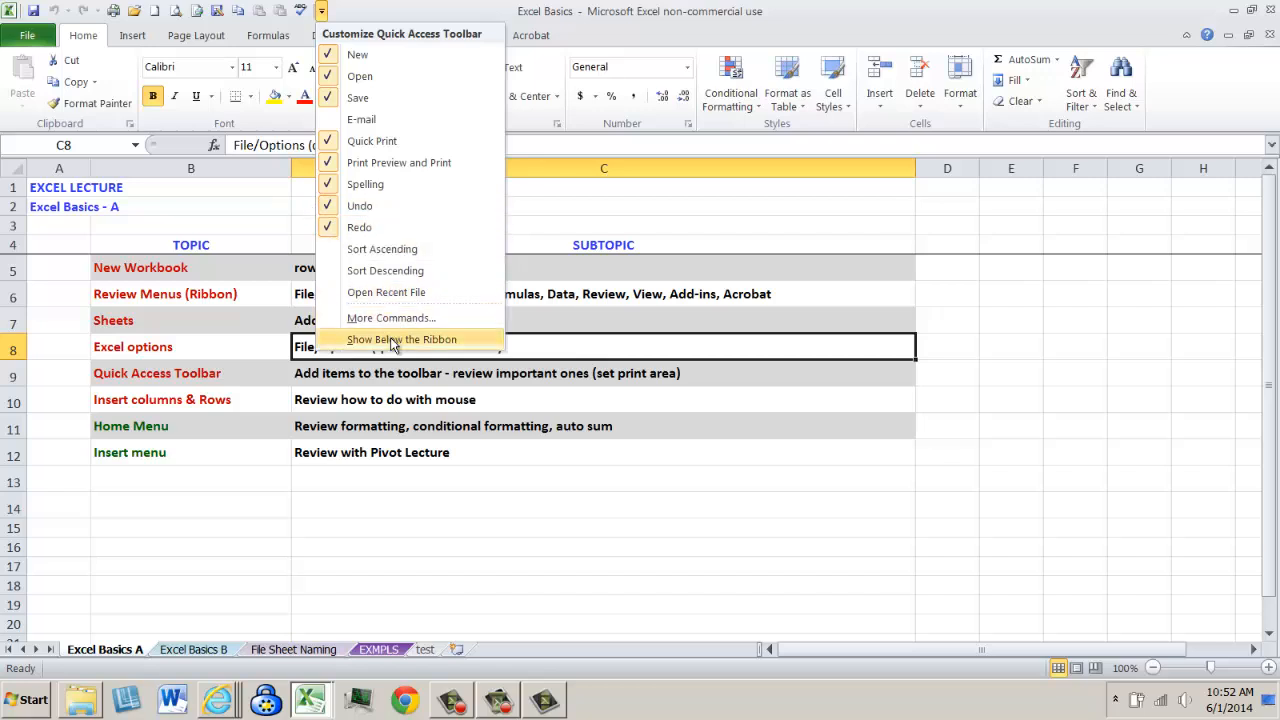
click(358, 320)
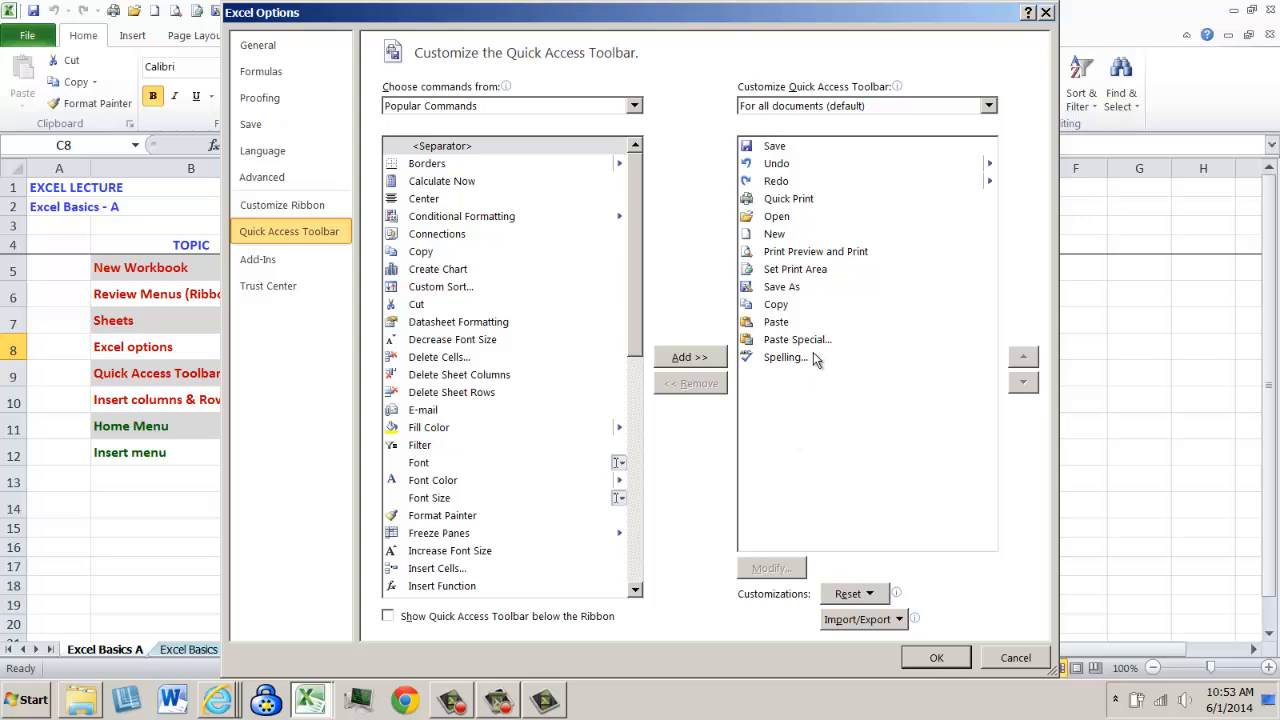
click(1015, 658)
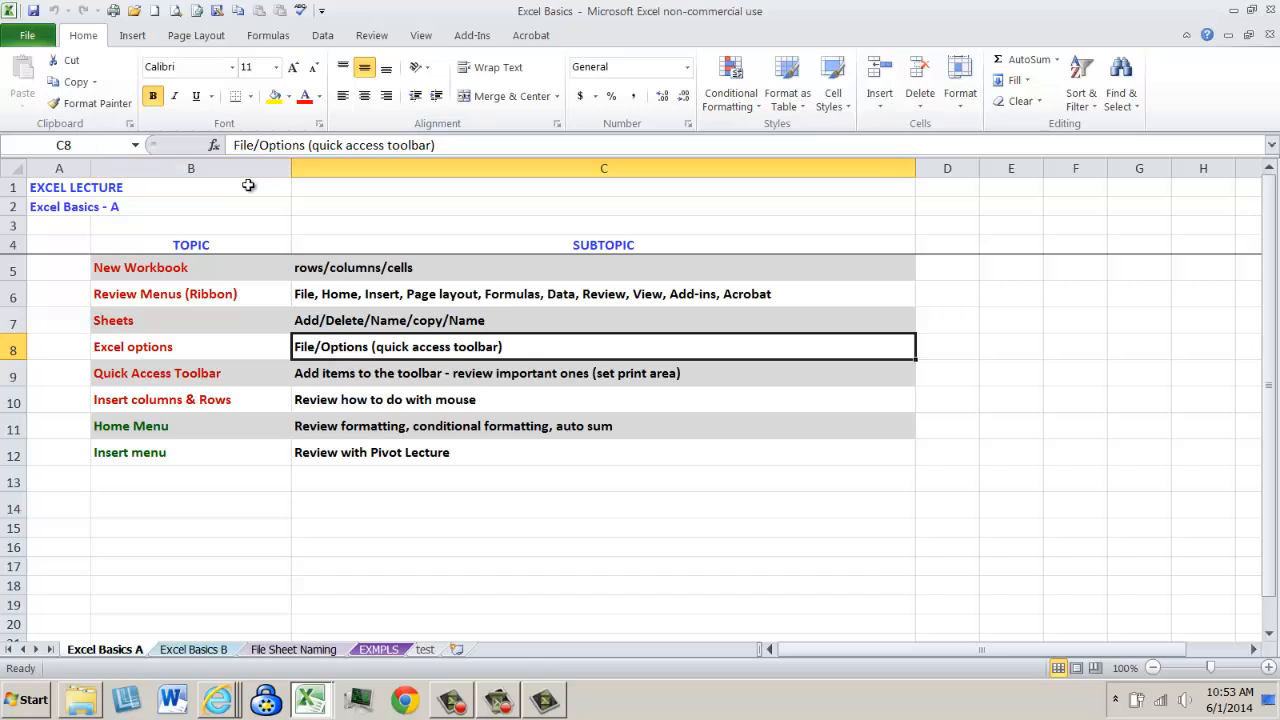
right_click(425, 529)
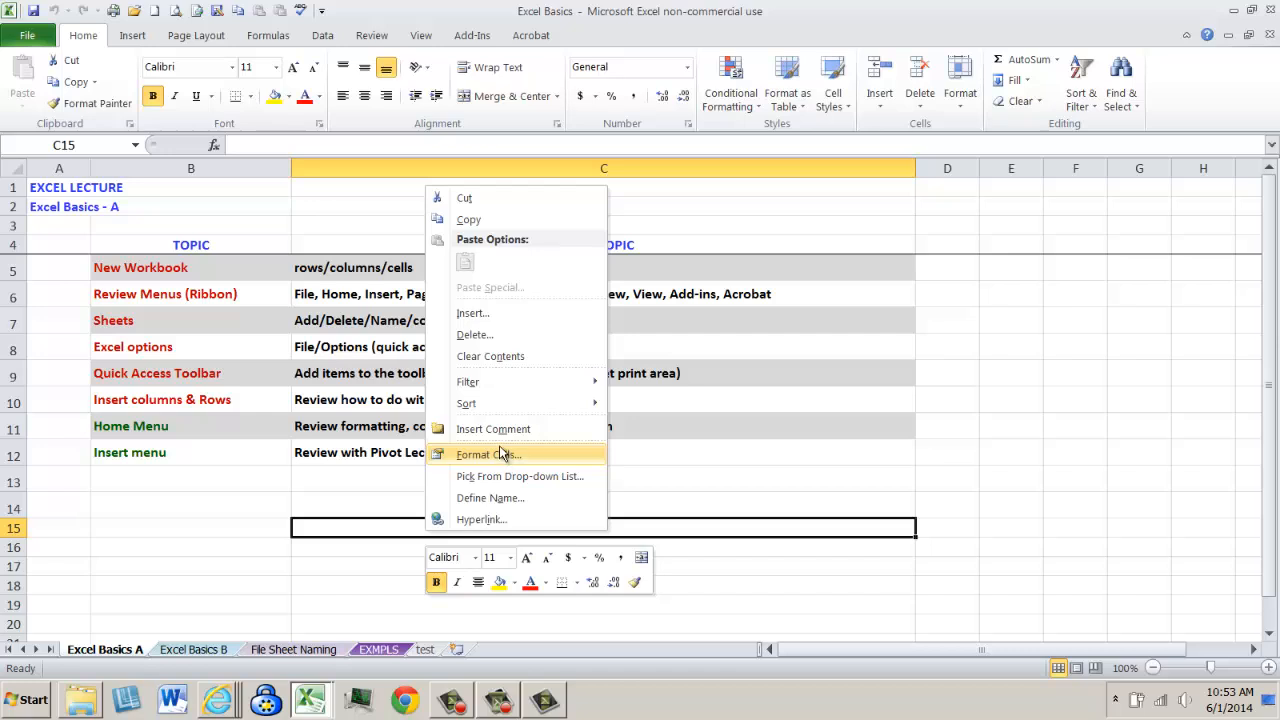
click(326, 494)
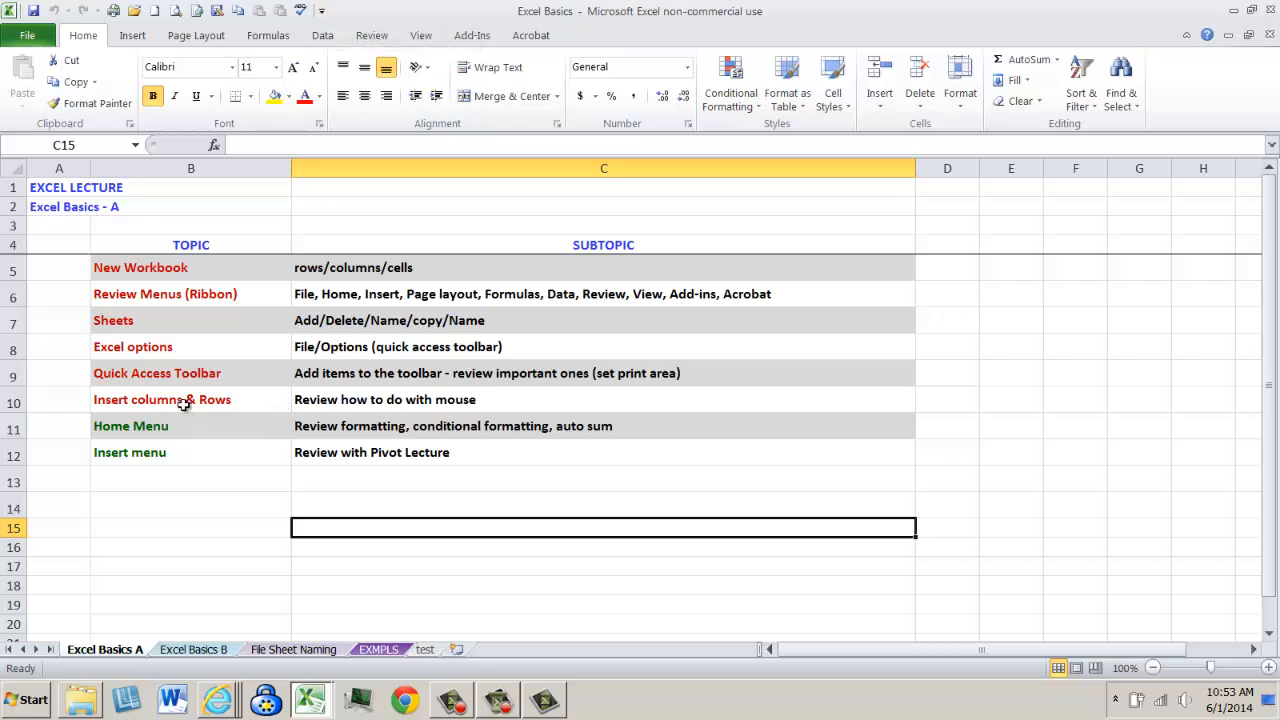
- Insert a blank column before the SUBTOPIC column and undo the insertion
click(501, 163)
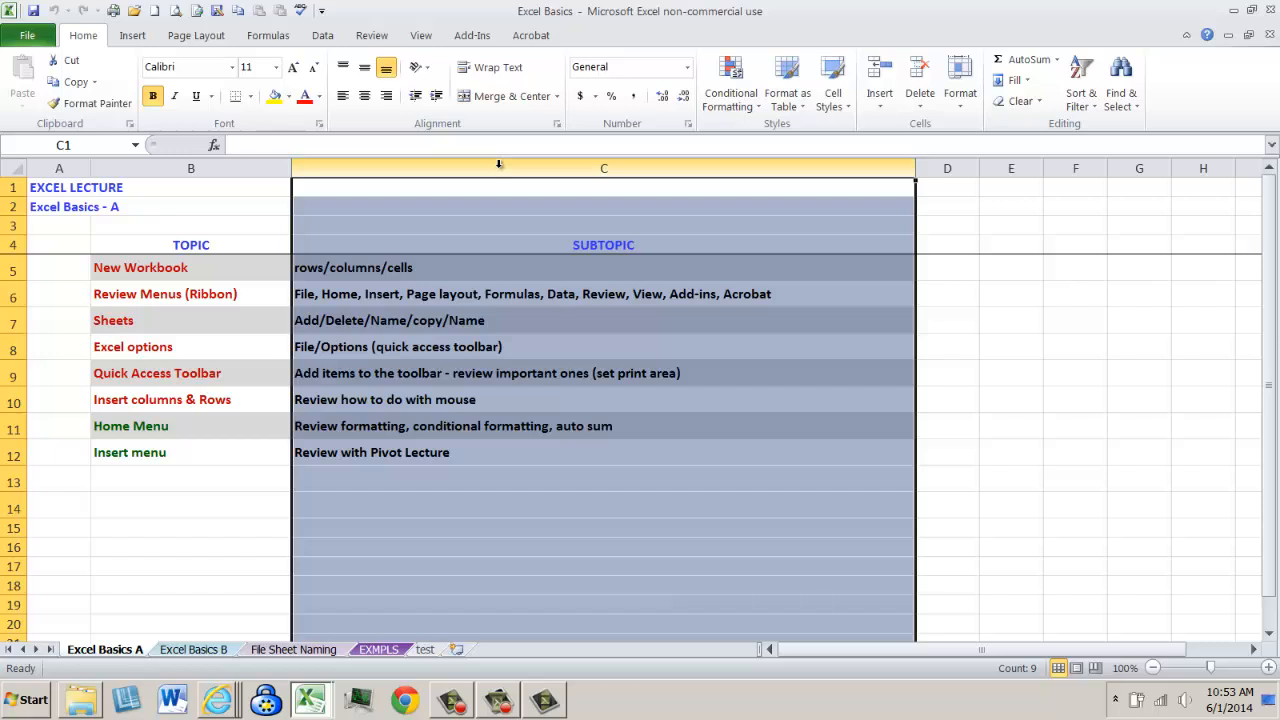
right_click(499, 164)
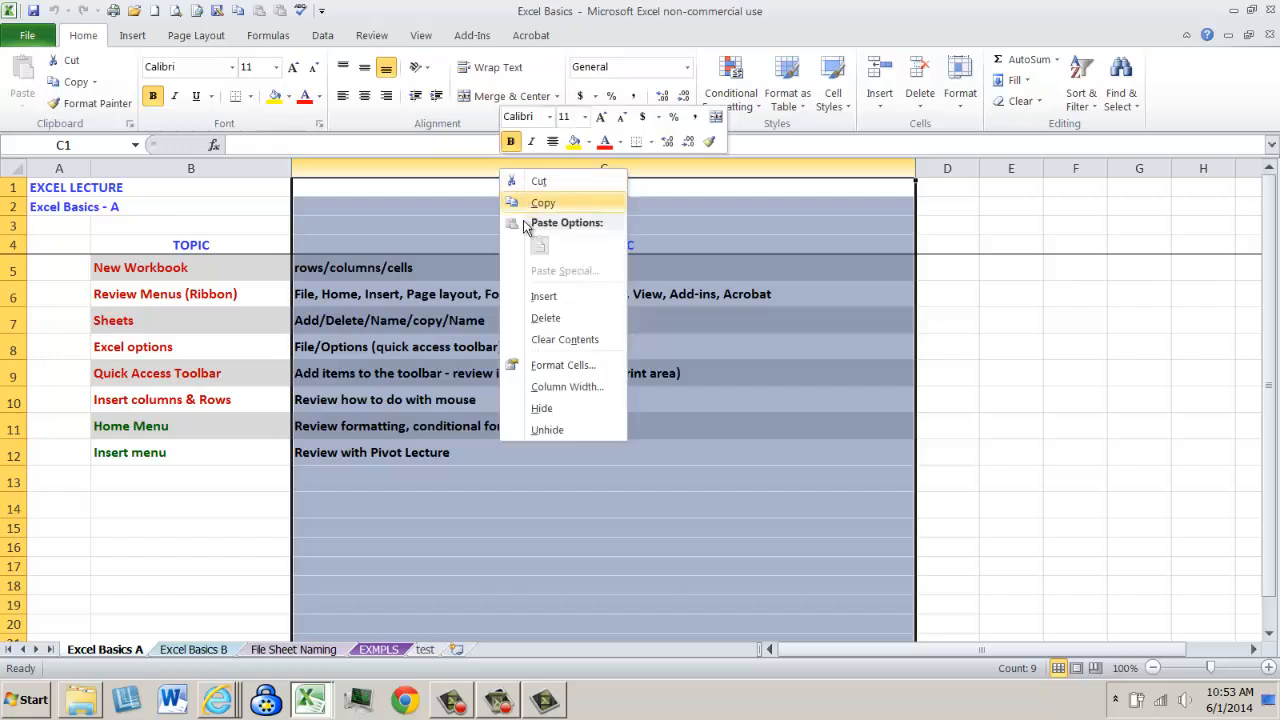
click(528, 294)
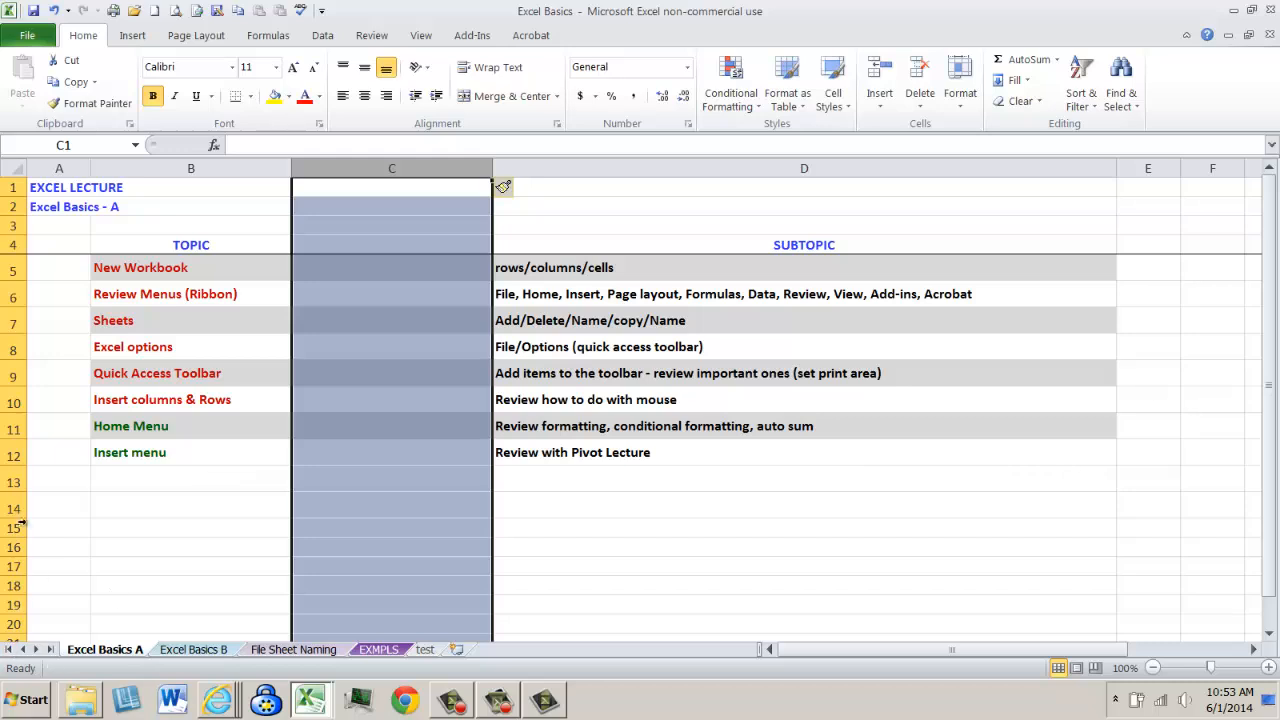
click(54, 10)
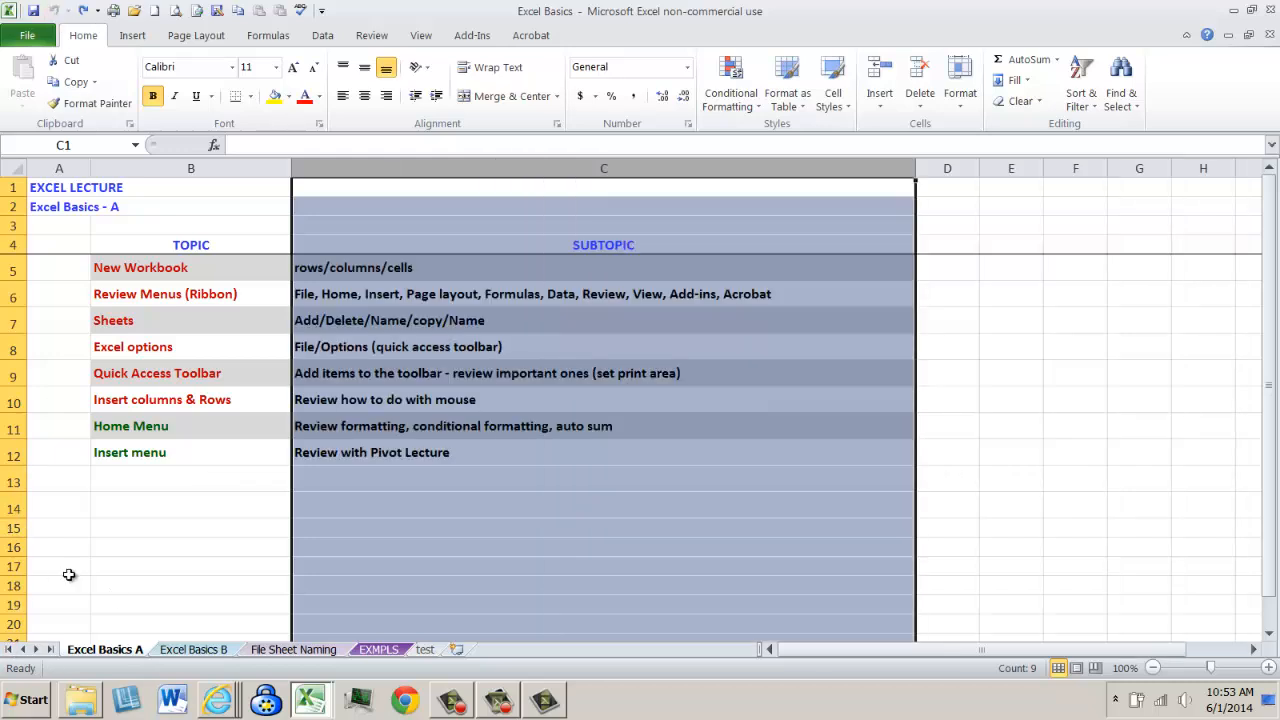
- Insert a blank row at row 15 of the Excel Basics A sheet
click(9, 531)
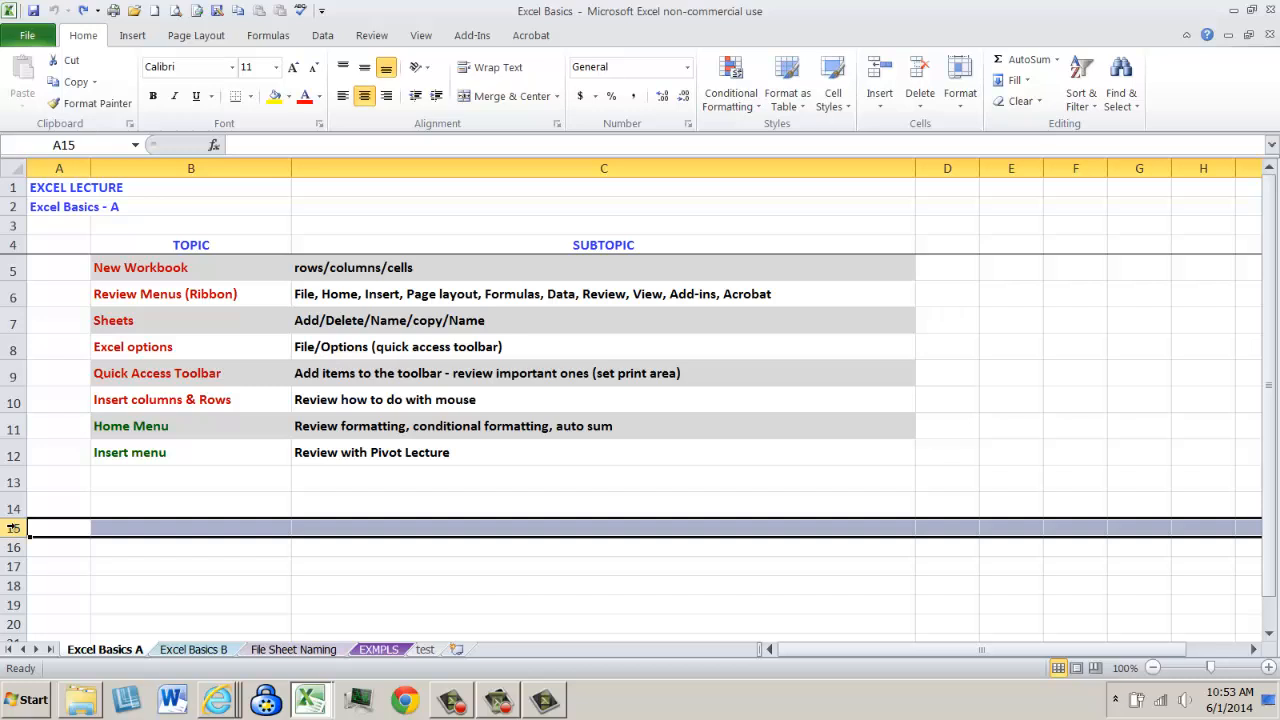
right_click(10, 530)
click(75, 381)
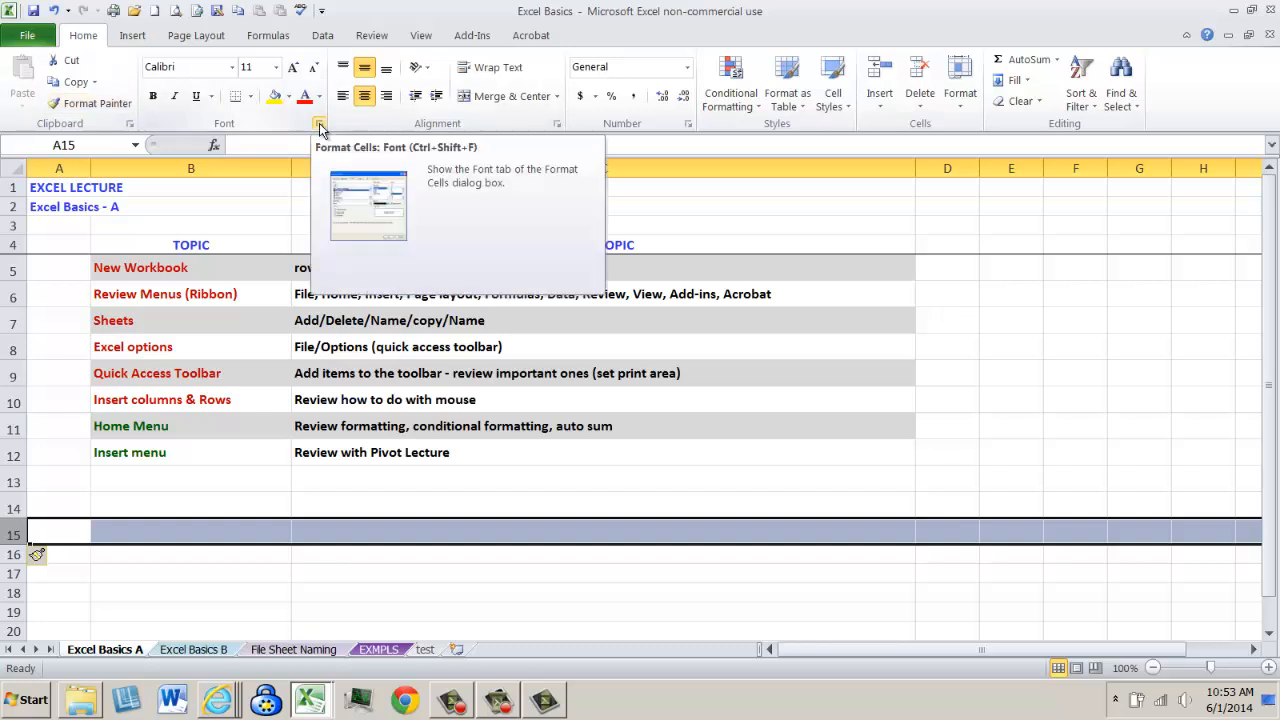
- View the number format categories in the Format Cells dialog for cell C14 and cancel
right_click(441, 503)
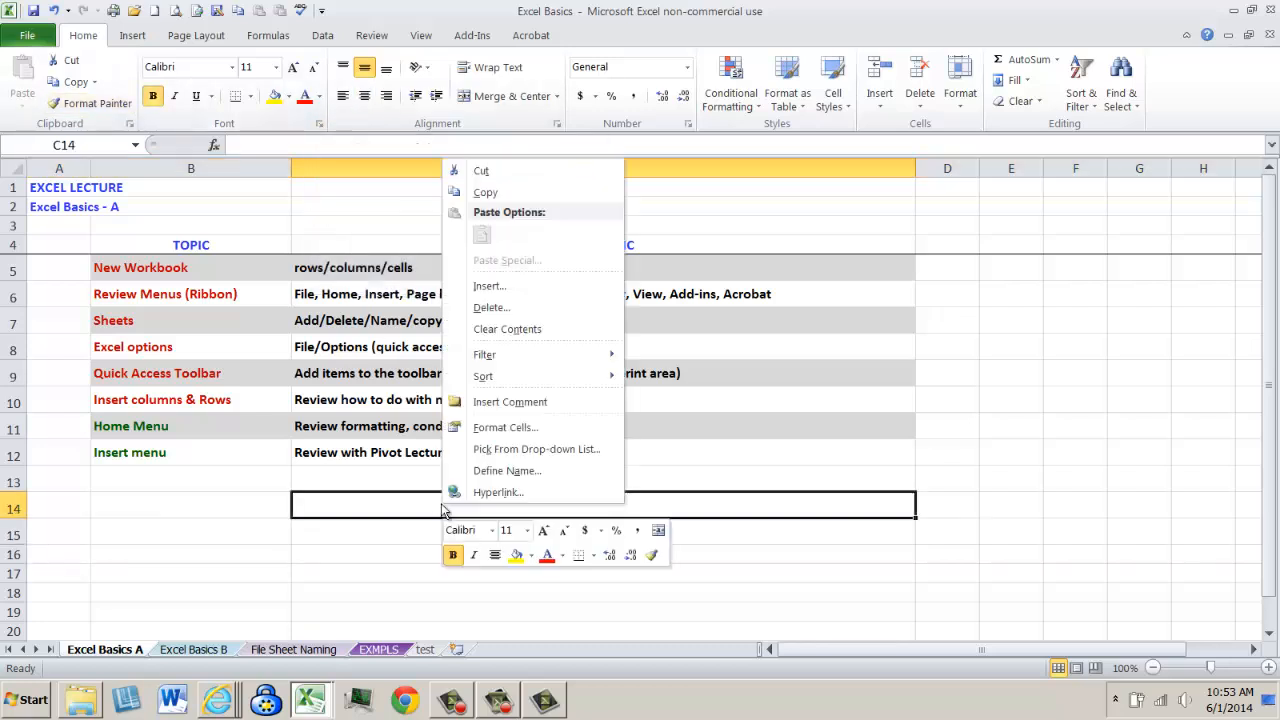
click(508, 427)
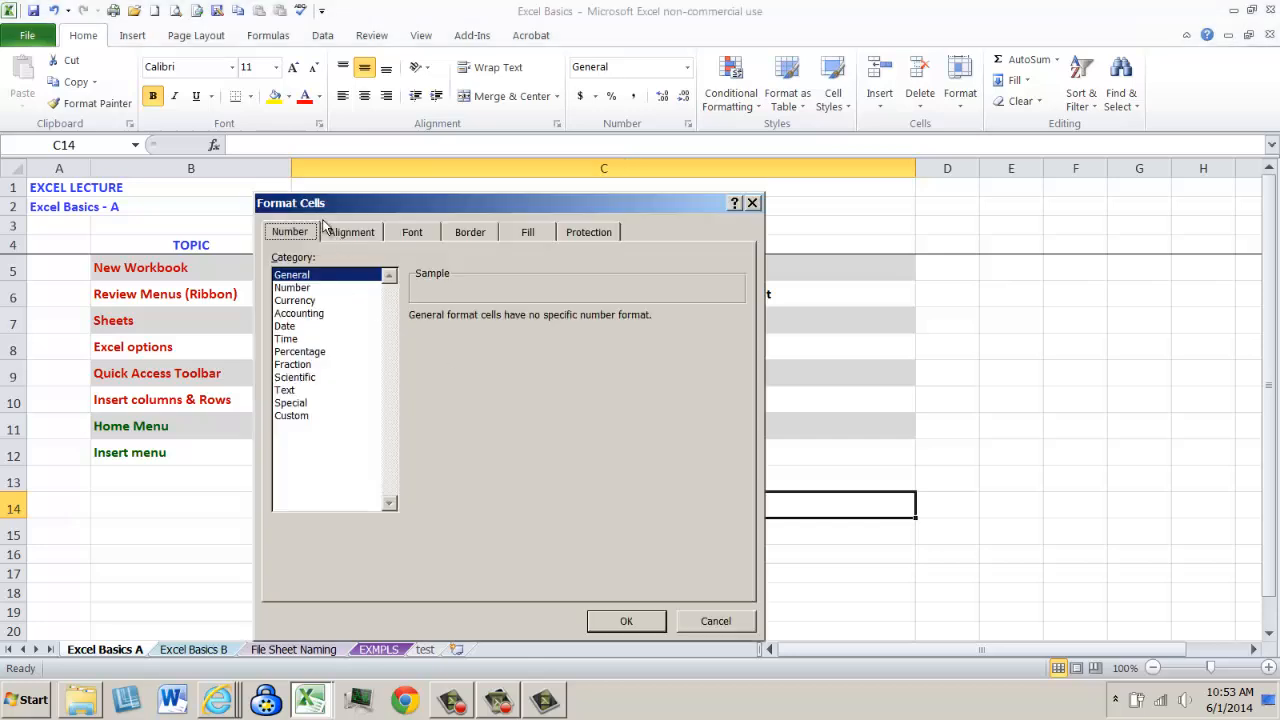
click(724, 621)
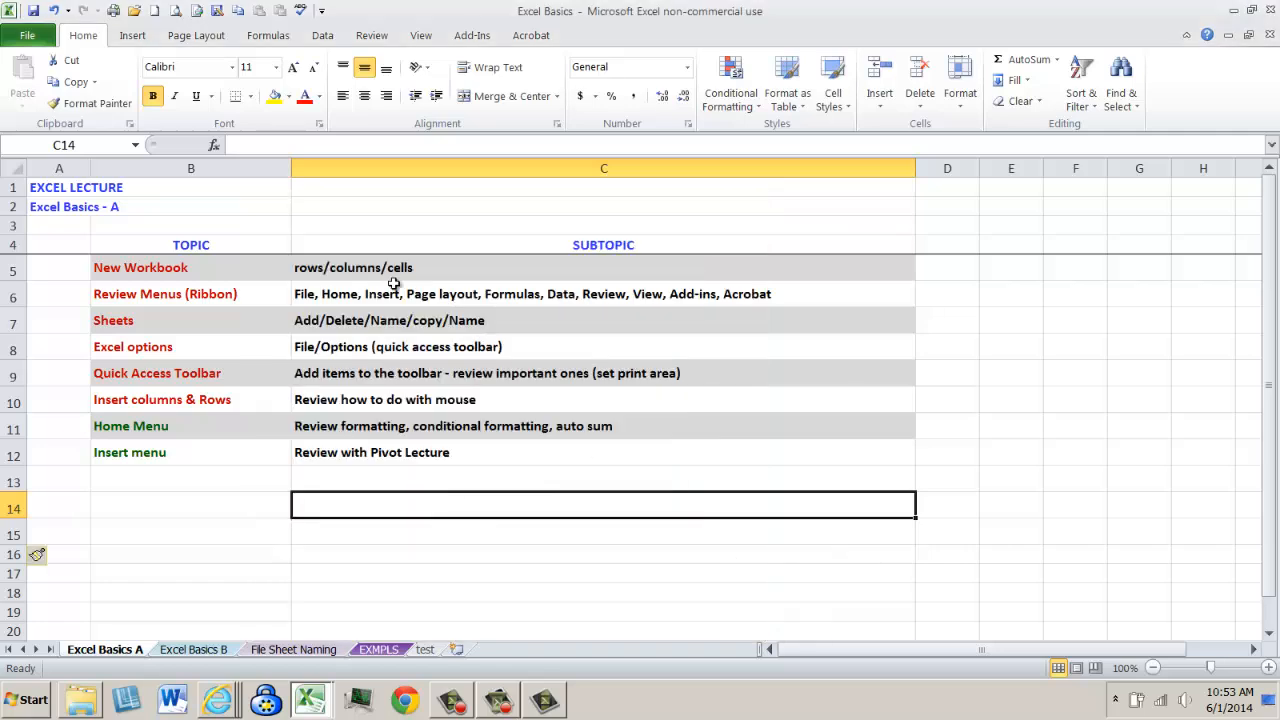
- Examine the Number, Alignment, Font, Border, Fill and Protection settings in Format Cells for cell C14, and cancel without changes
click(320, 124)
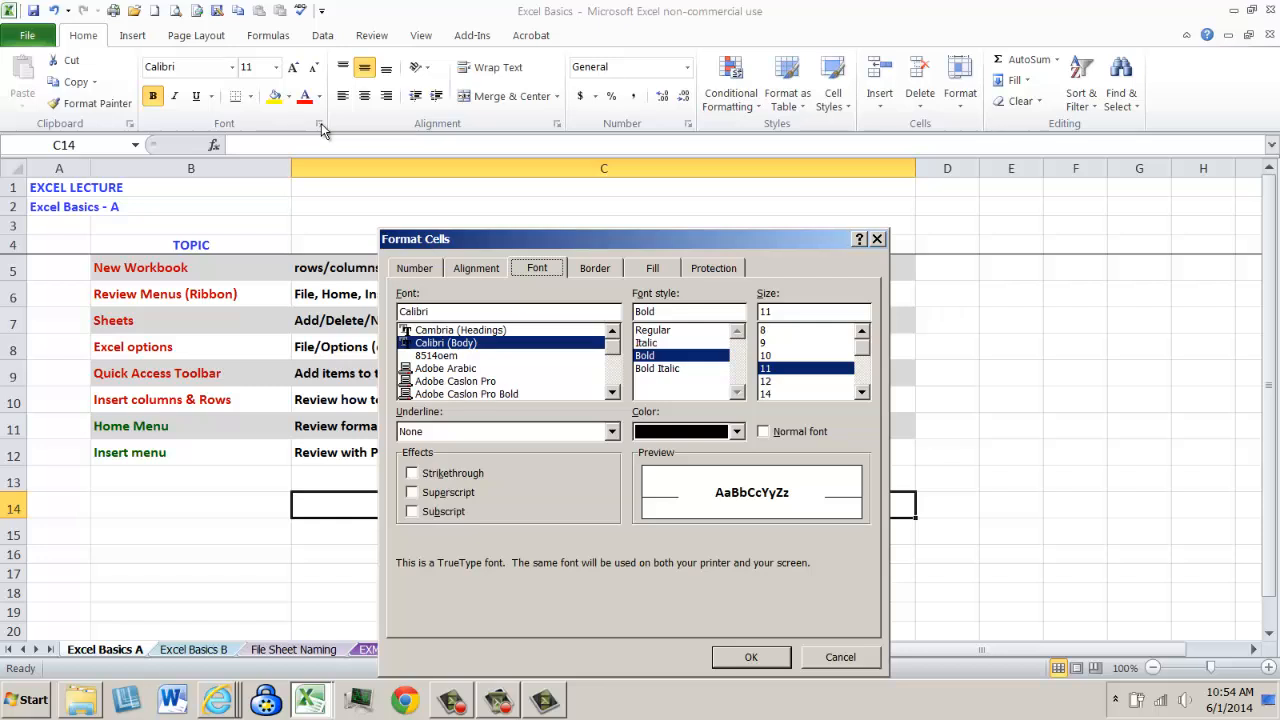
click(414, 268)
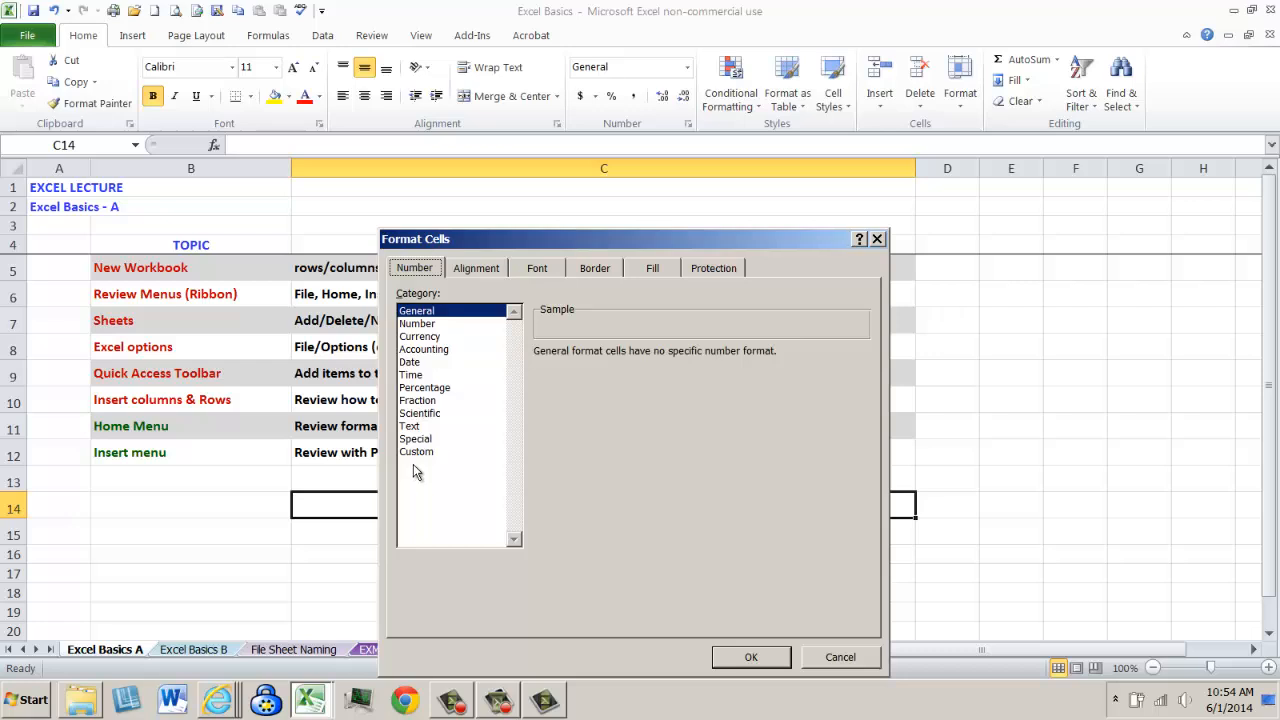
key(ctrl+Tab)
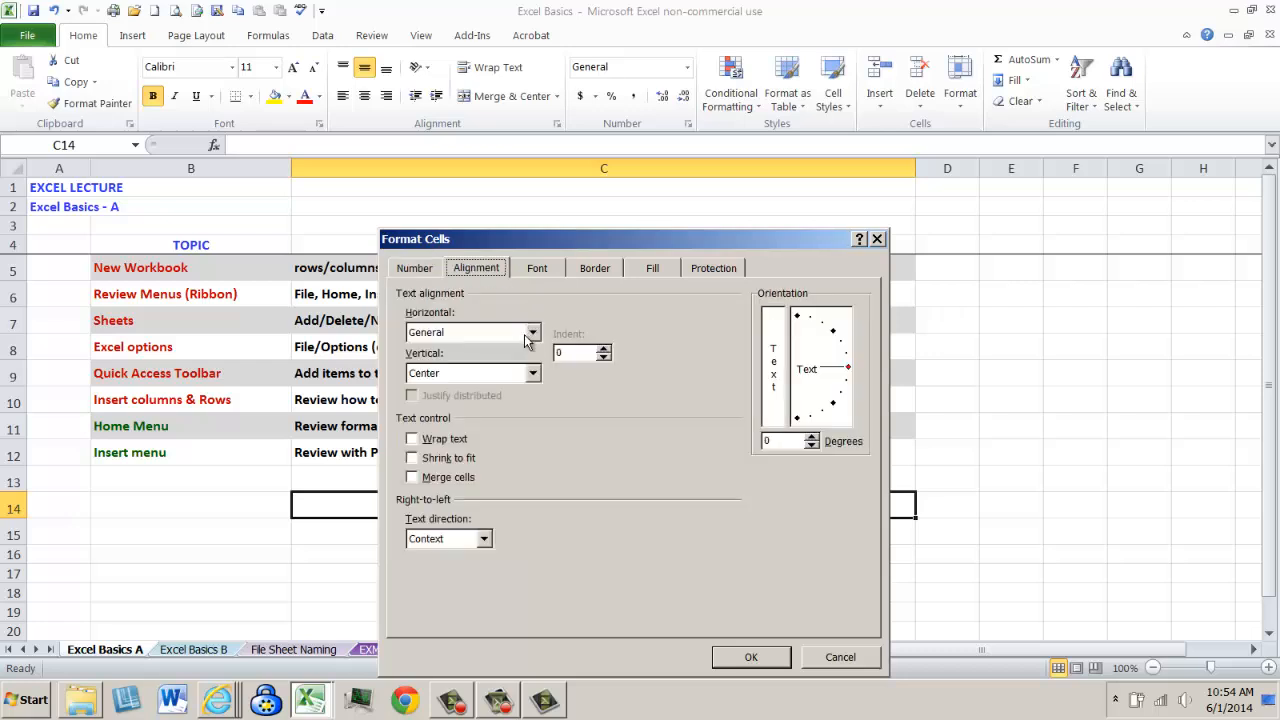
click(531, 335)
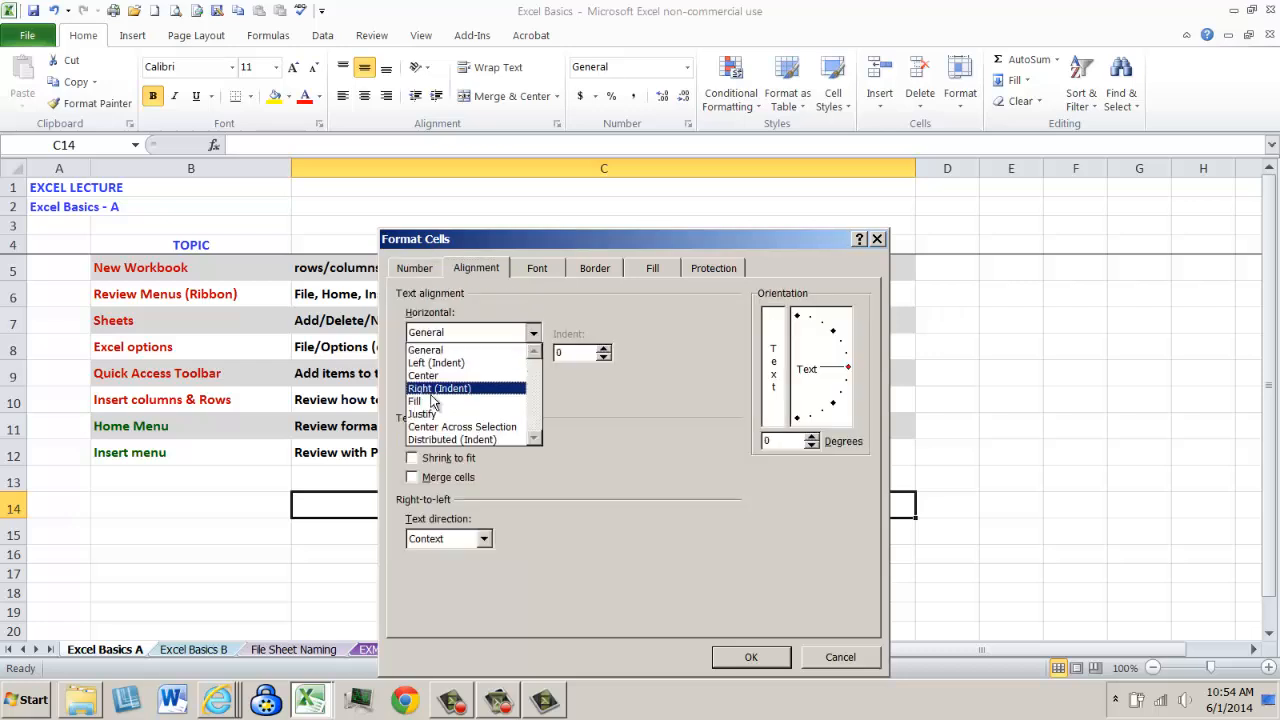
click(541, 270)
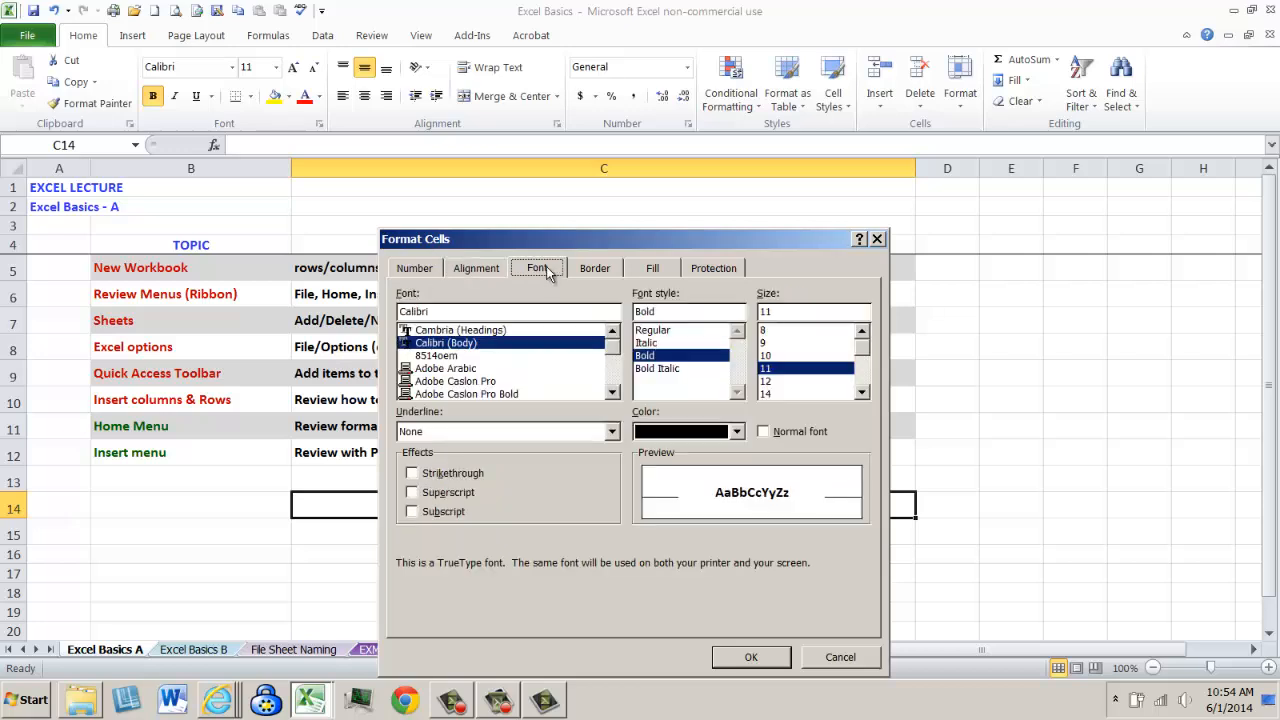
click(739, 432)
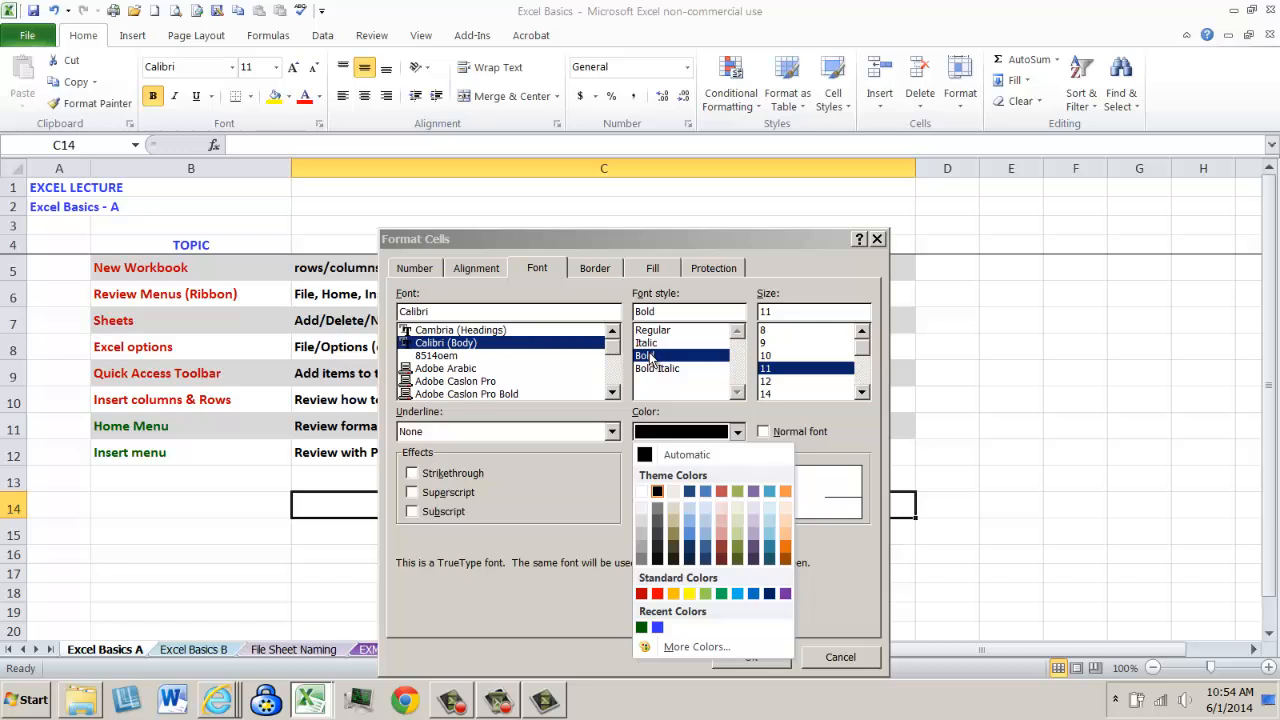
click(590, 270)
click(590, 270)
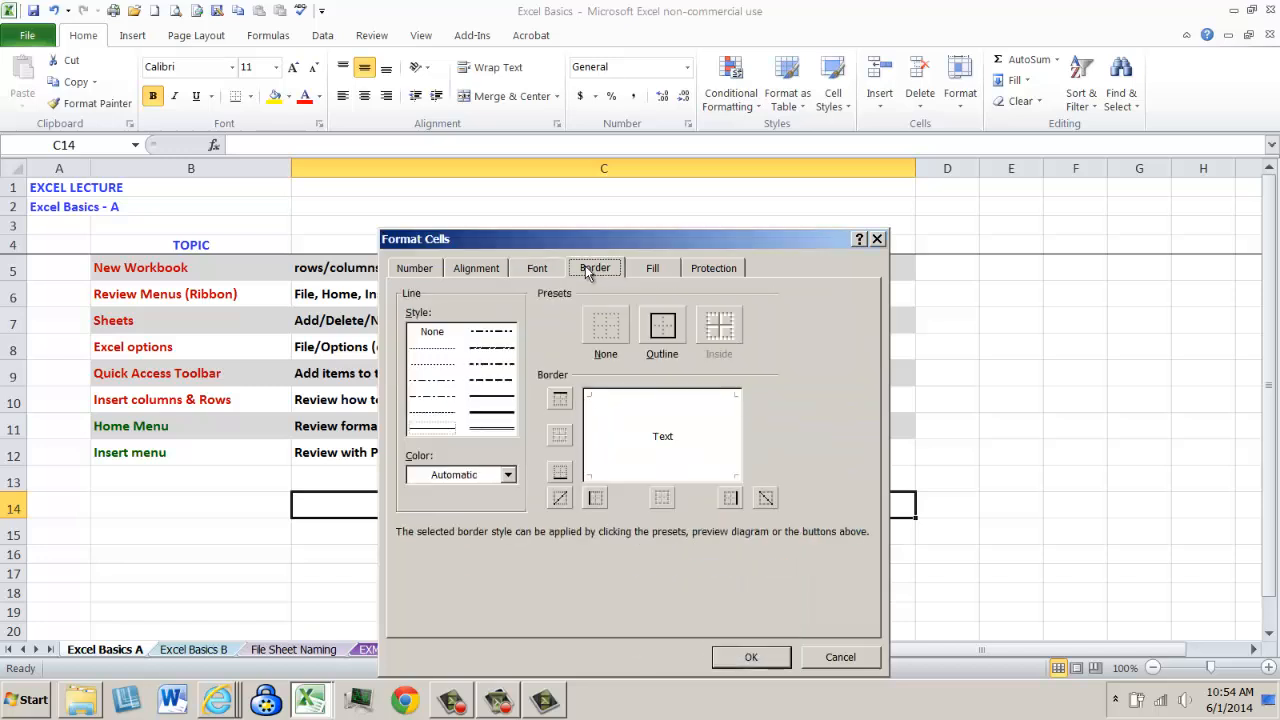
click(508, 477)
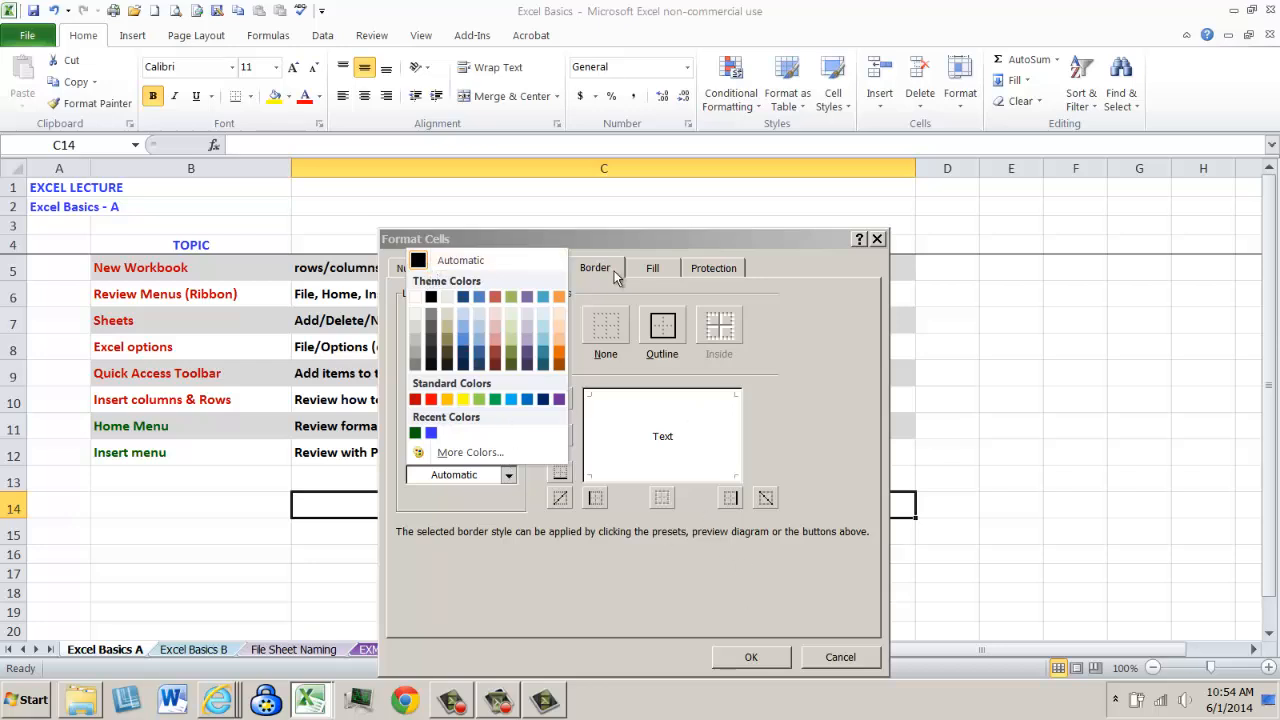
click(650, 268)
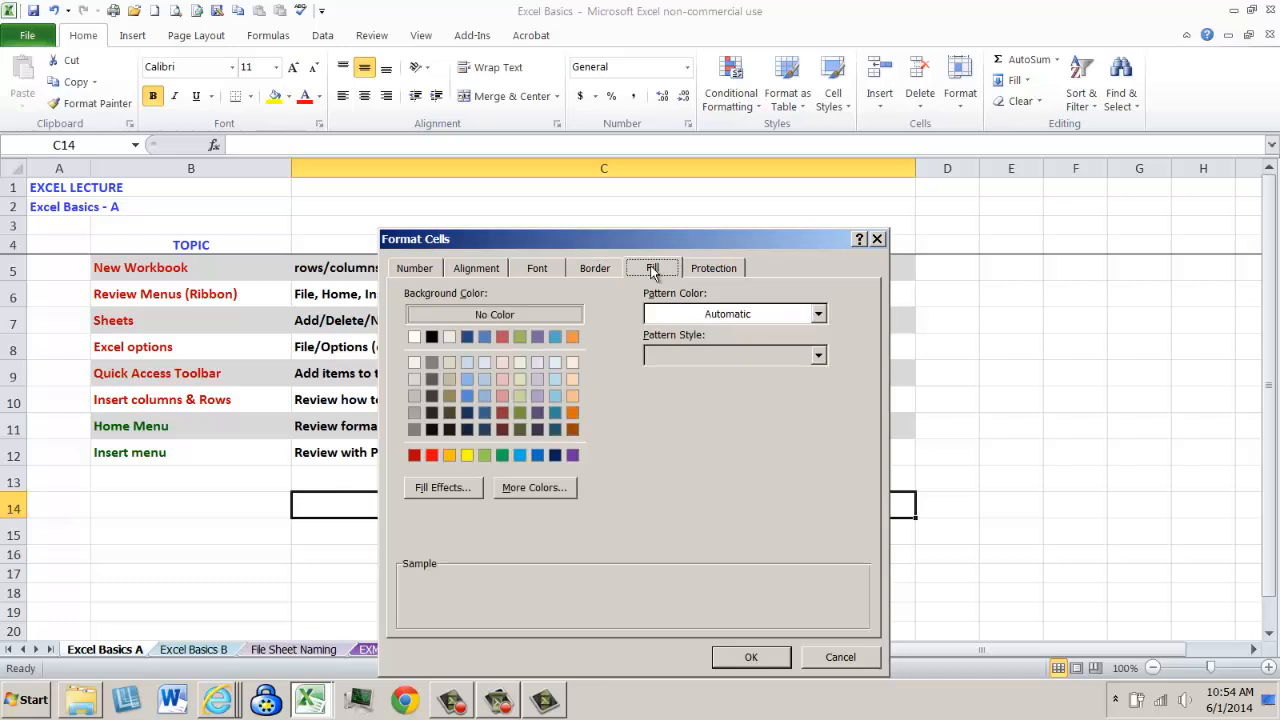
click(716, 269)
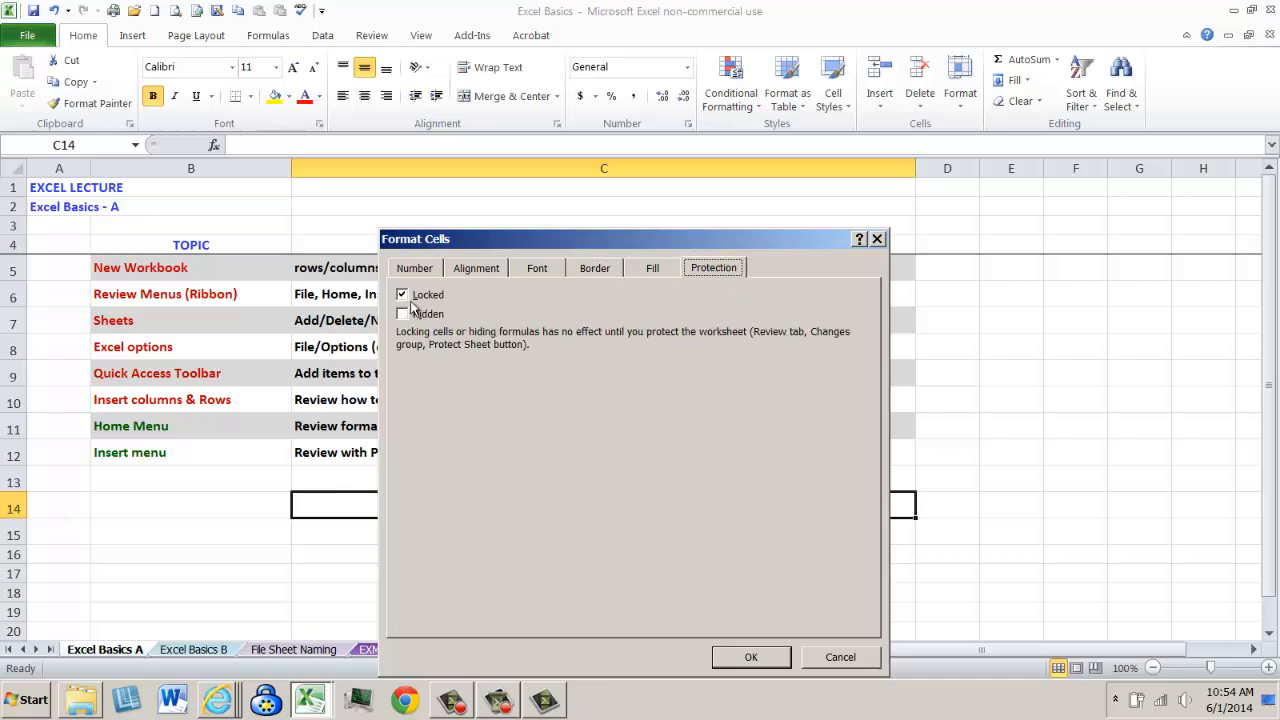
click(840, 657)
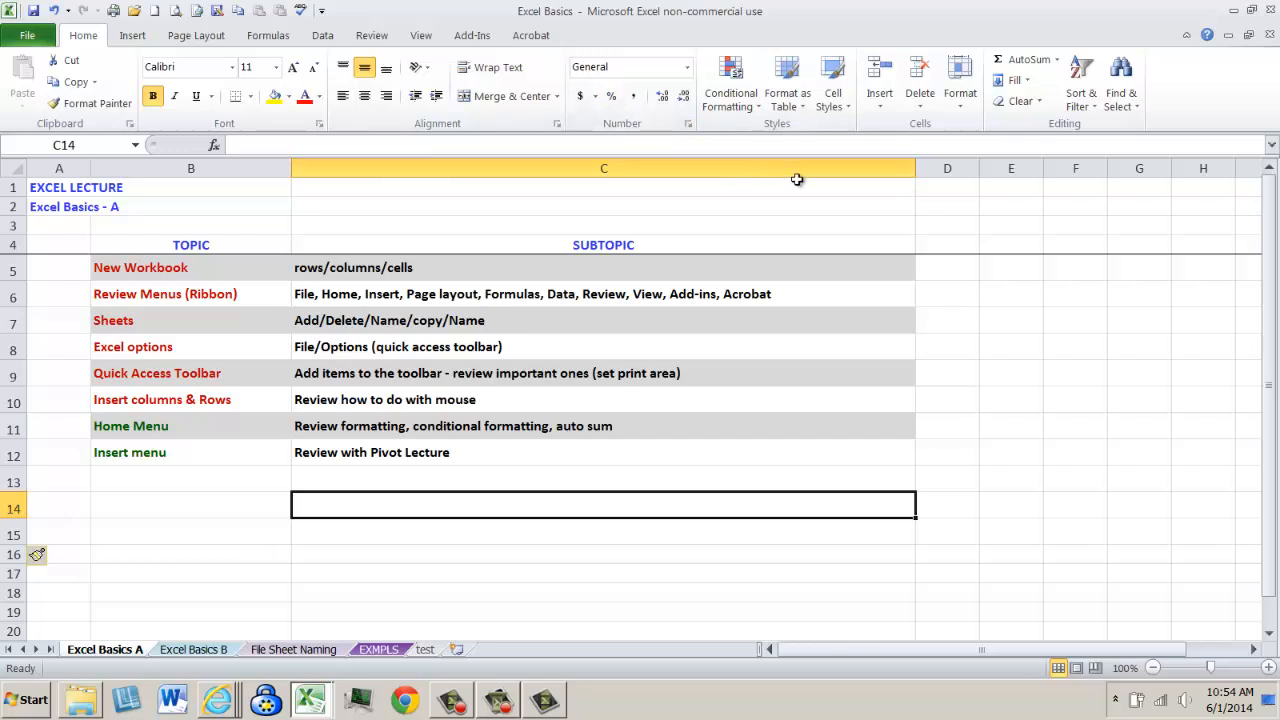
- On the EXMPLS sheet, highlight the RED cells C5, C7, C10 and C12 together, and deselect them
click(330, 650)
click(375, 650)
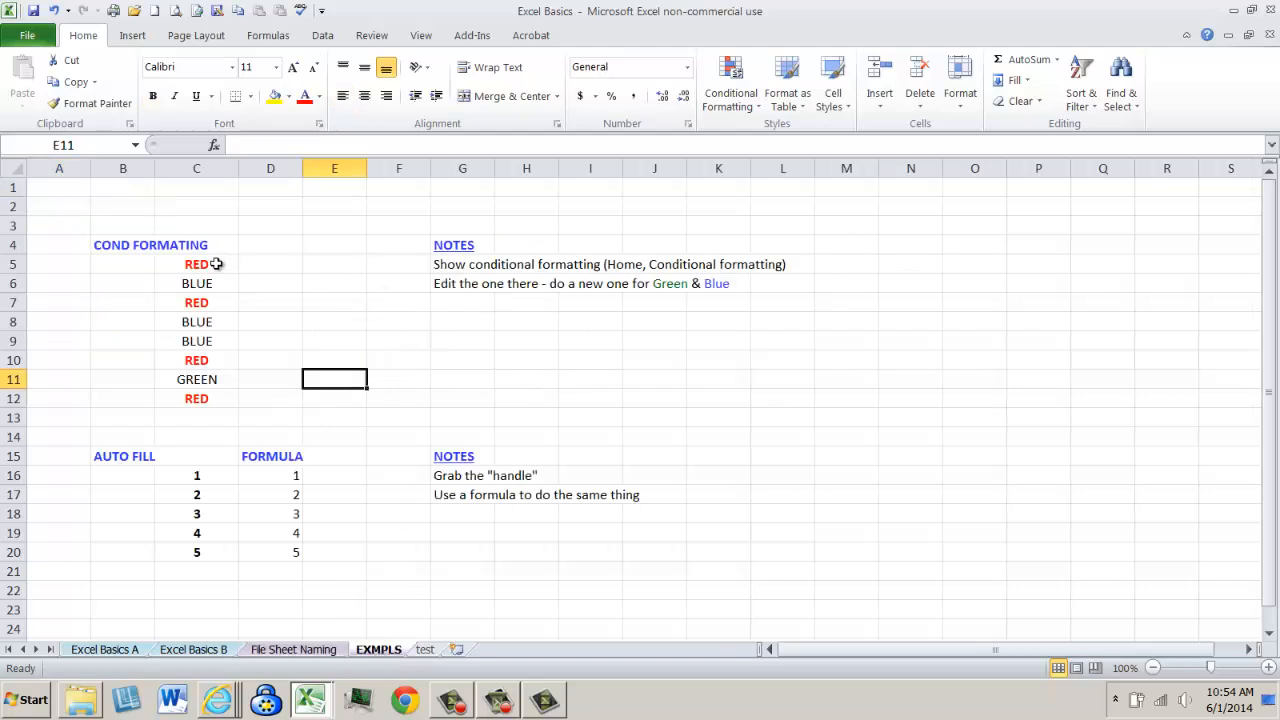
click(212, 270)
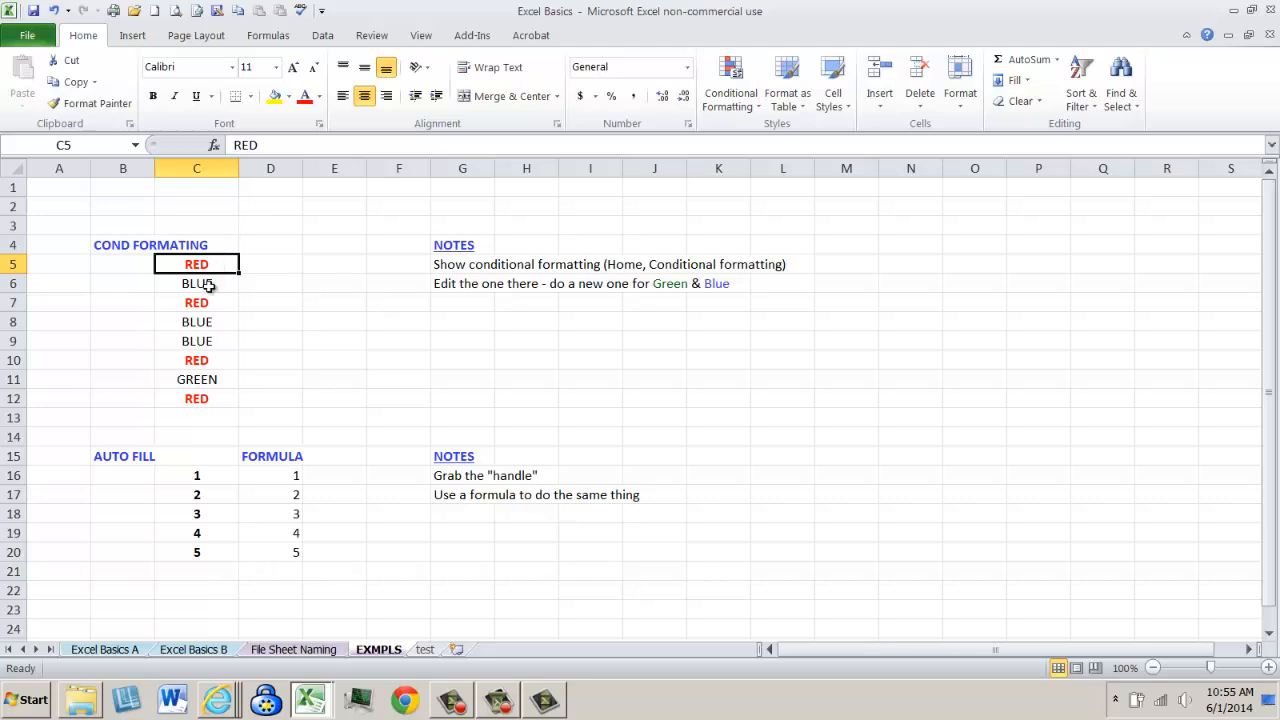
ctrl+click(206, 302)
ctrl+click(205, 360)
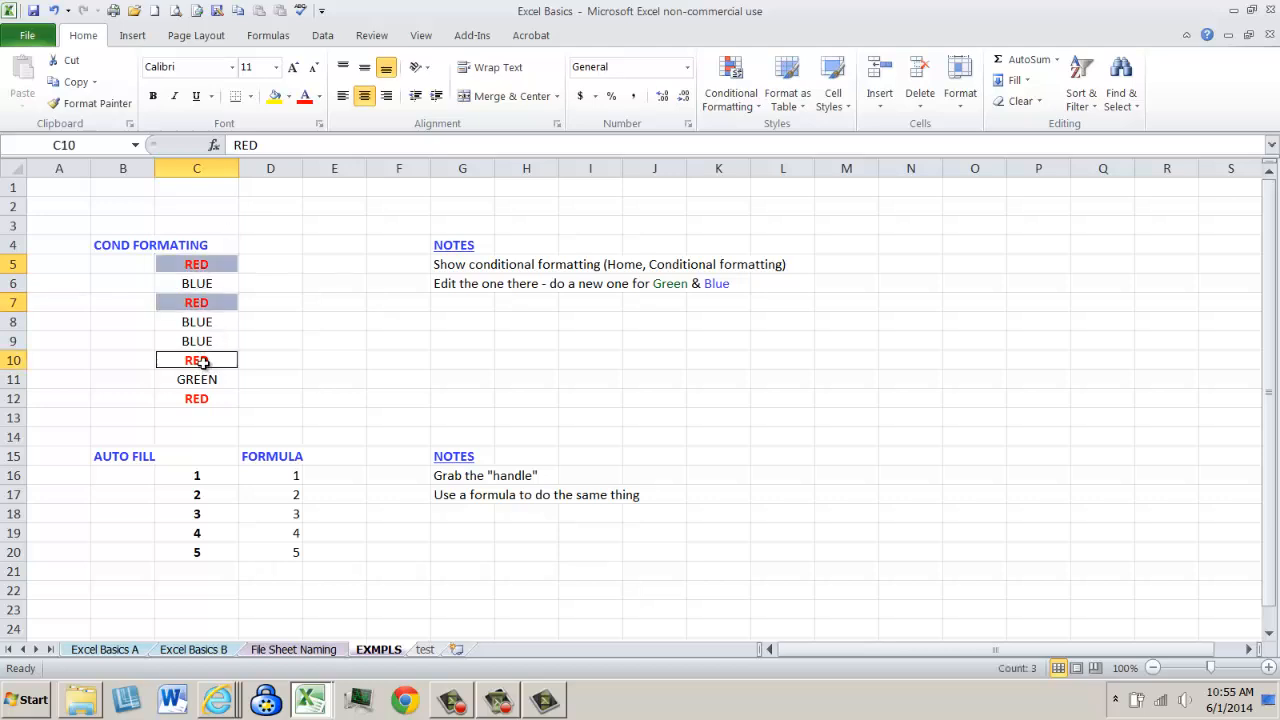
ctrl+click(212, 400)
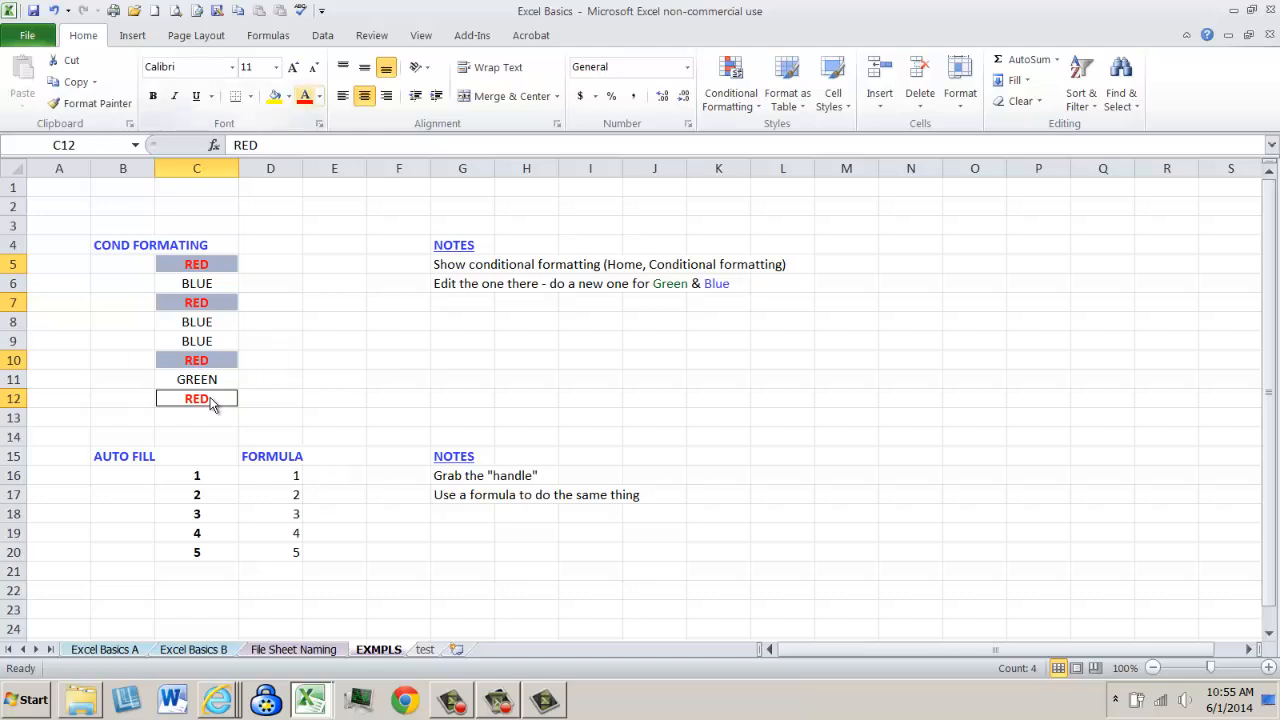
click(335, 264)
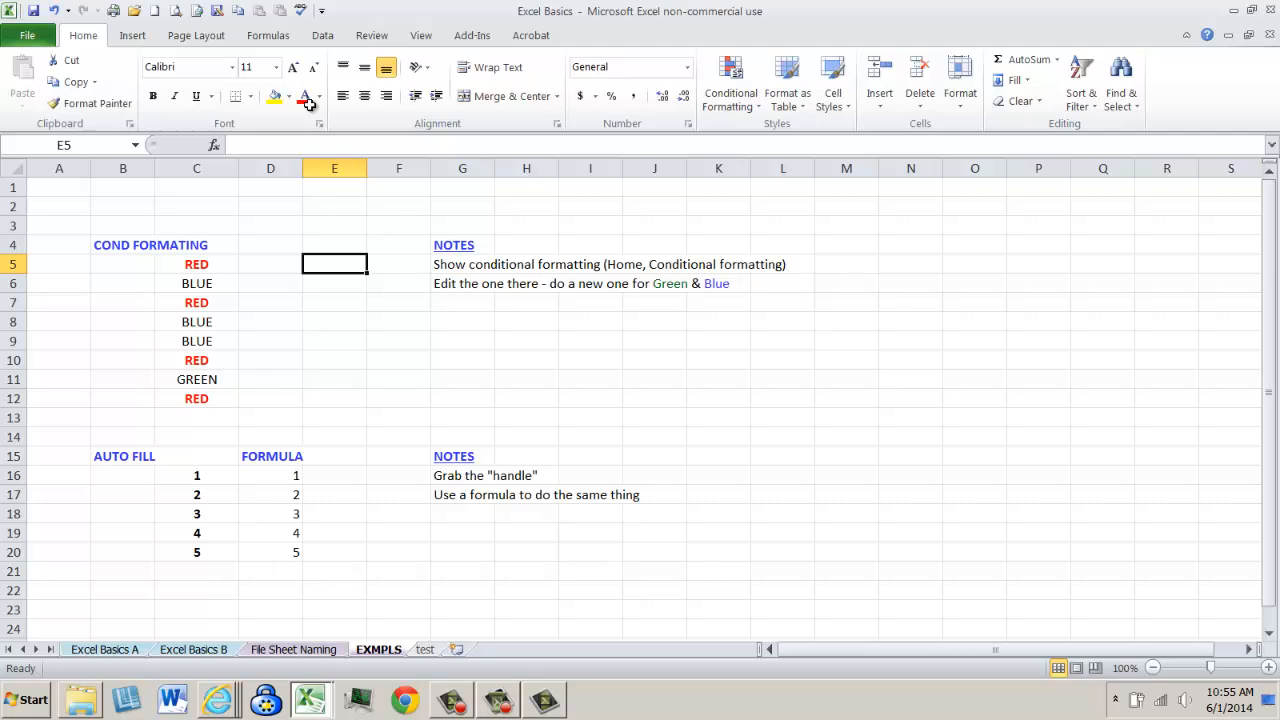
- Start a new conditional formatting rule for cells C5:C12 with the rule type "Format only cells that contain"
key(Left)
key(Left)
key(shift+Down)
key(shift+Down)
key(shift+Down)
key(shift+Down)
key(shift+Down)
key(shift+Down)
key(shift+Down)
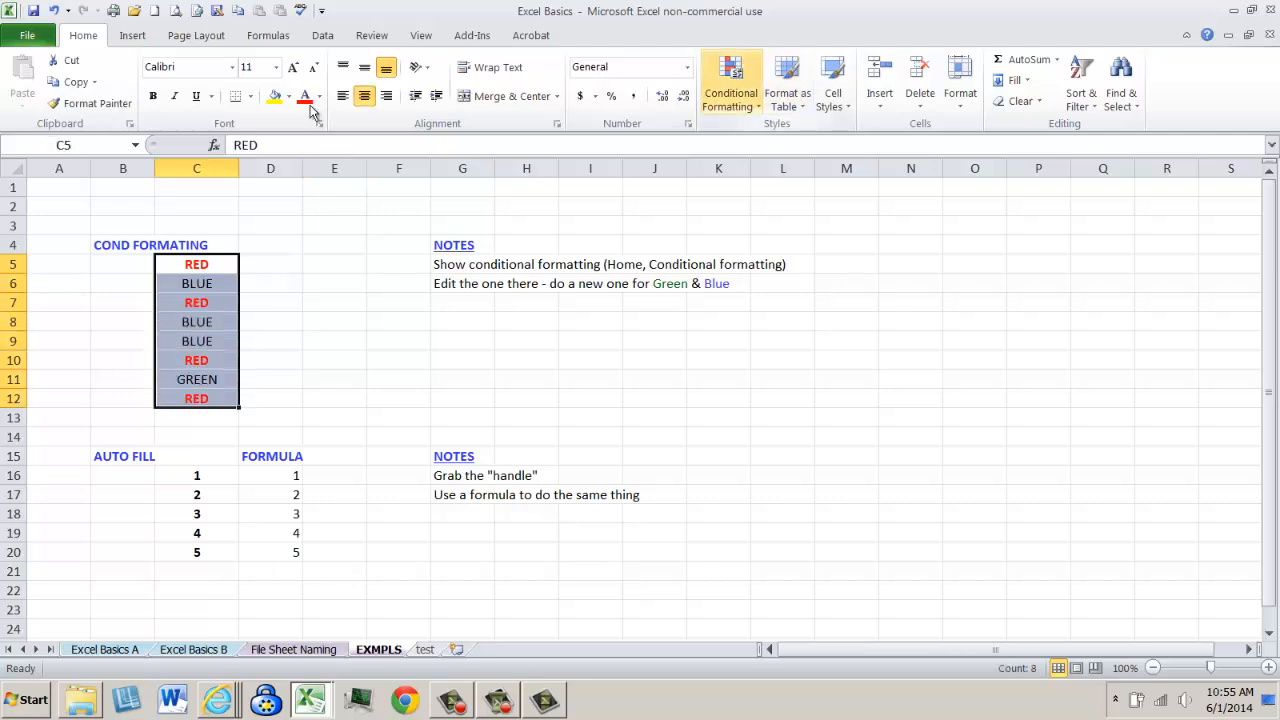
click(731, 90)
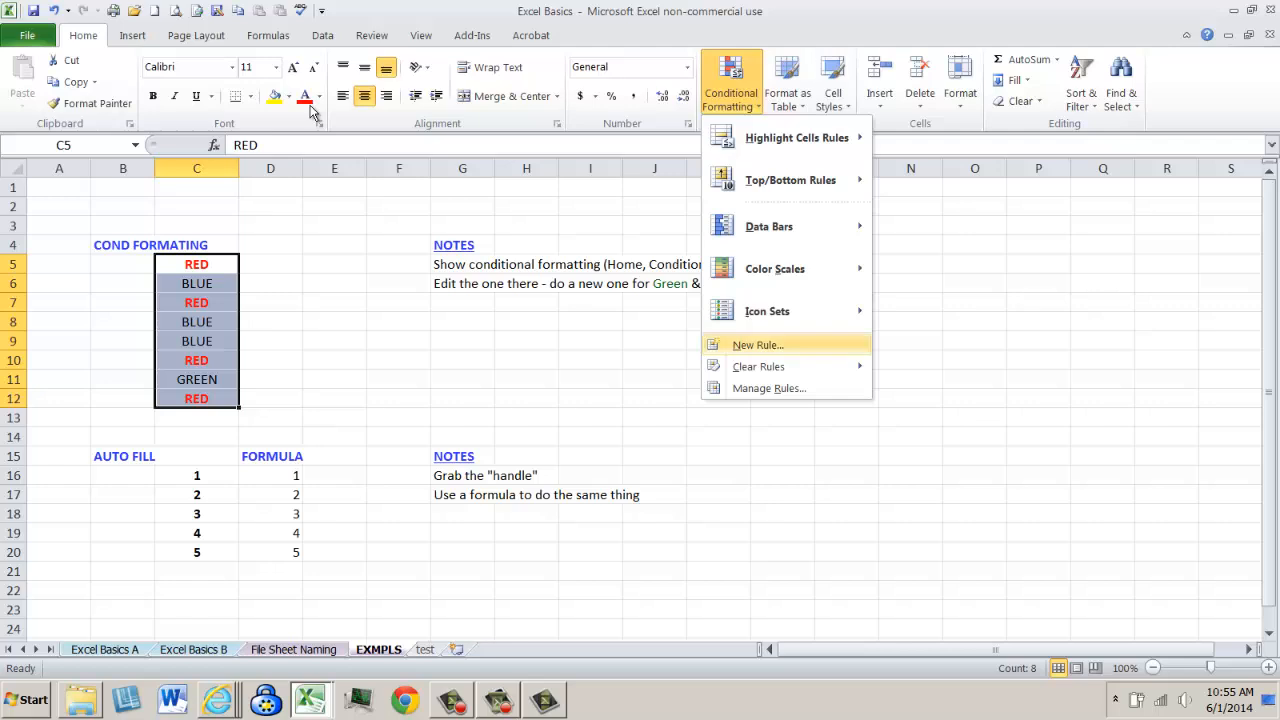
key(Return)
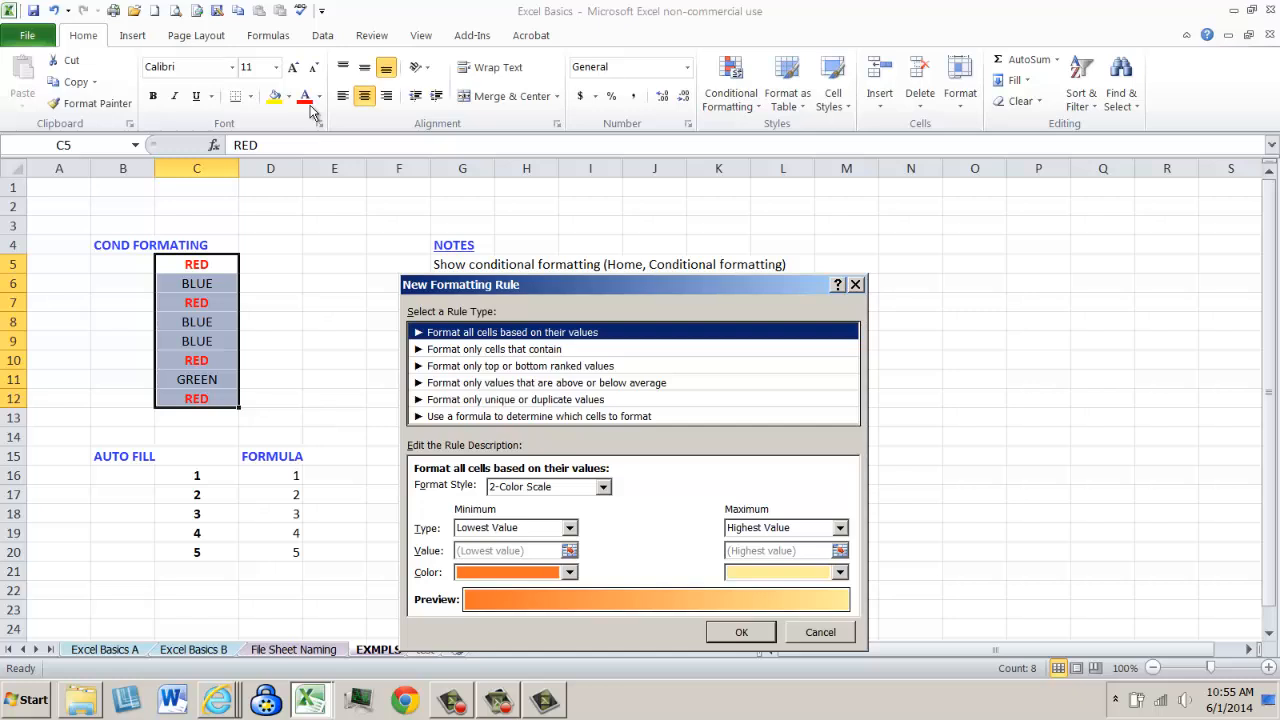
key(Down)
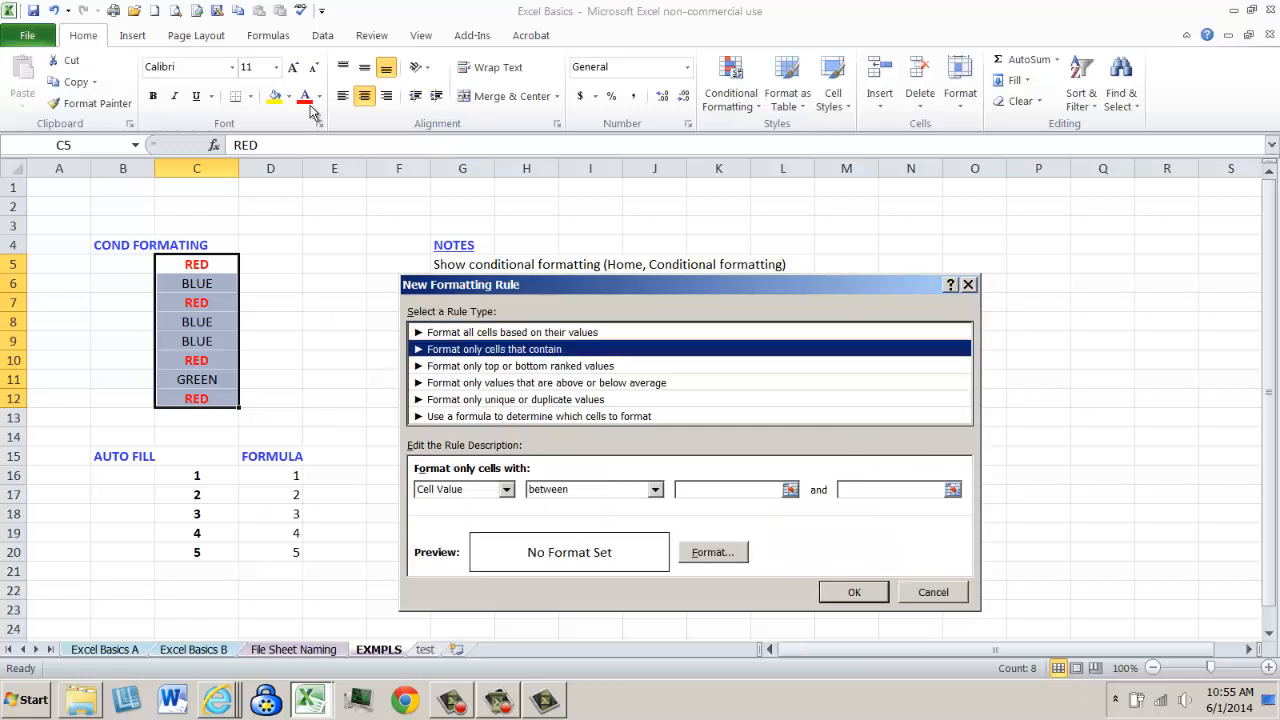
- Set the new rule's cell value comparison to "equal to"
key(Tab)
key(Tab)
key(alt+Down)
key(Down)
key(Return)
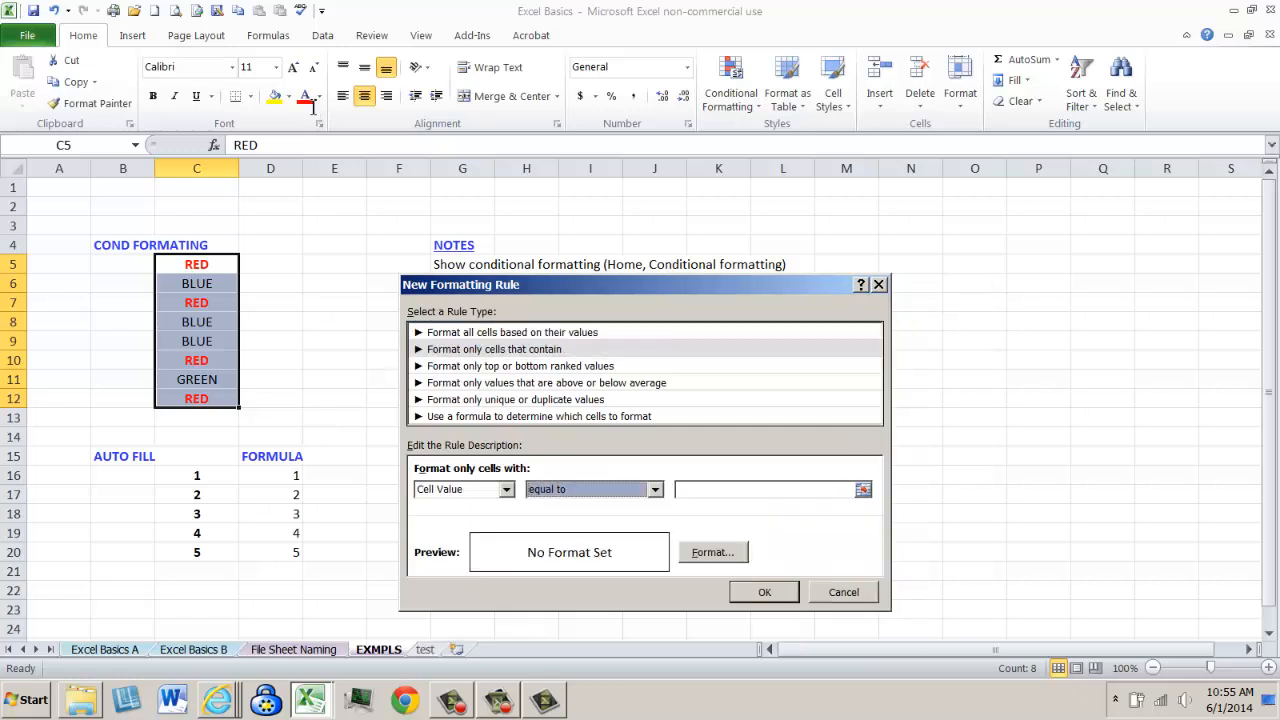
- Make the new rule match the value BLUE with a bold blue font, and apply it to cells C5:C12
key(Tab)
text(BL)
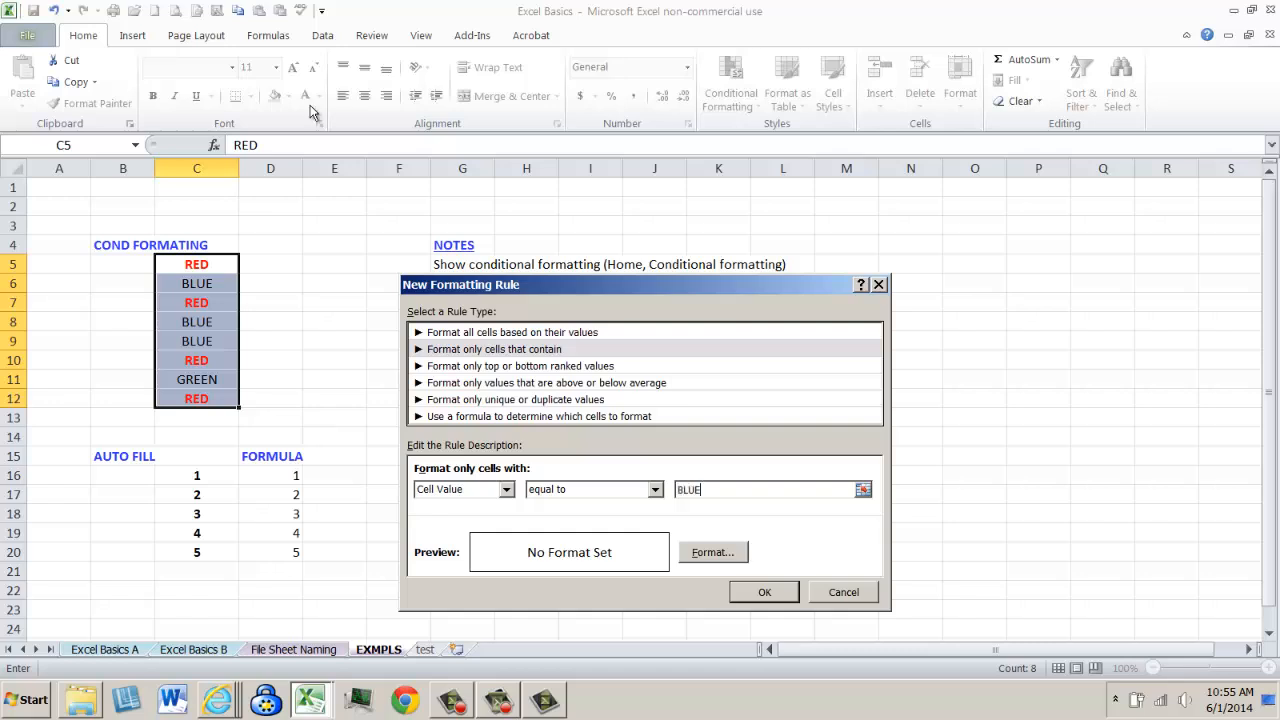
key(alt+f)
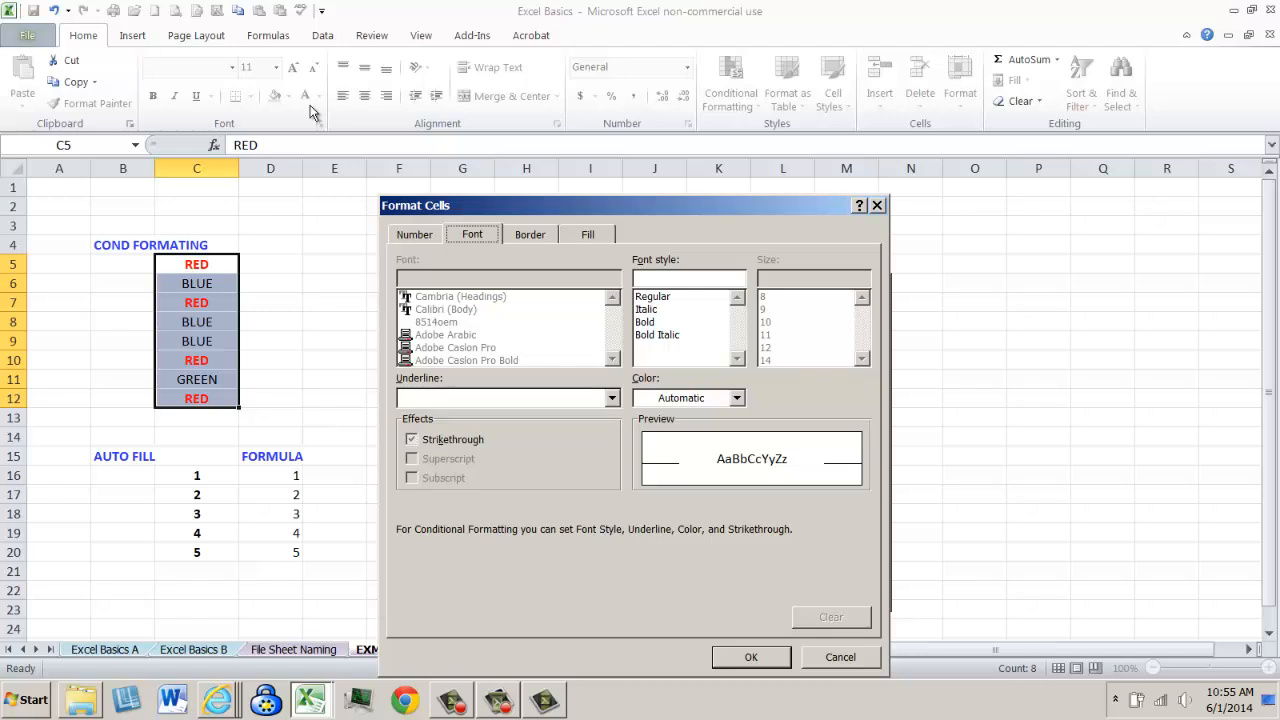
key(Tab)
key(Down)
key(Down)
key(Down)
click(737, 398)
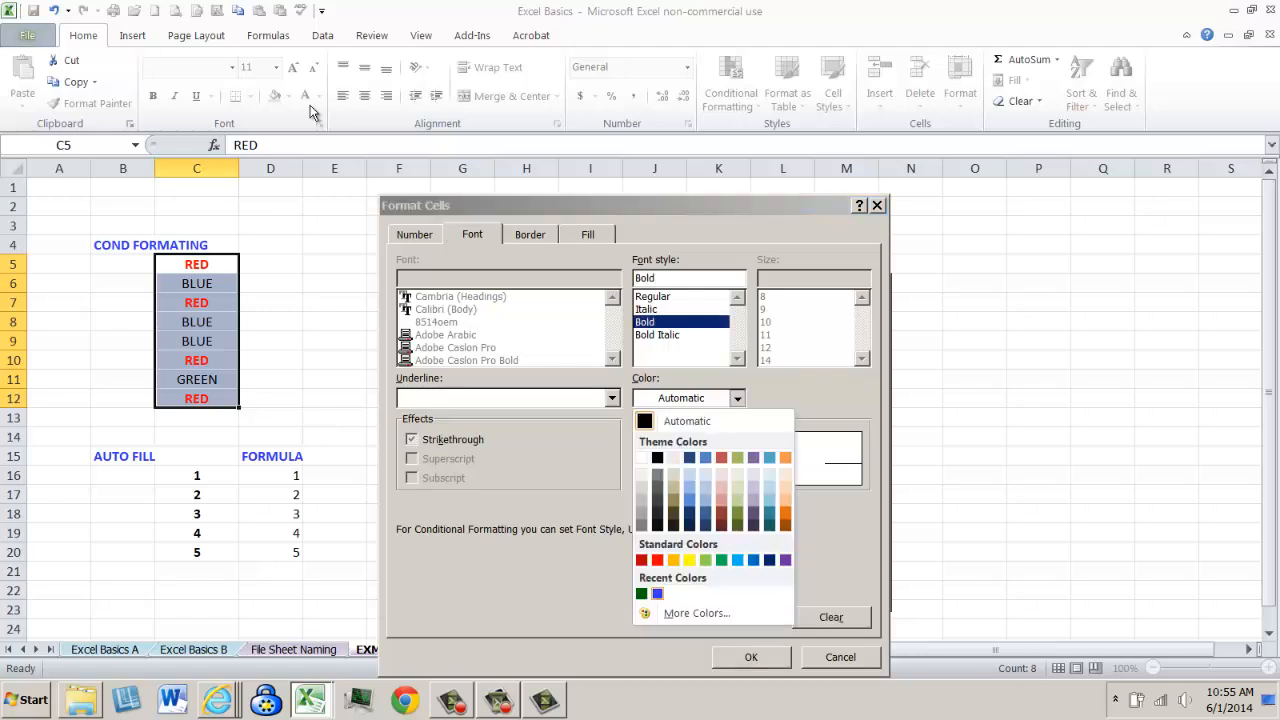
click(656, 593)
key(Return)
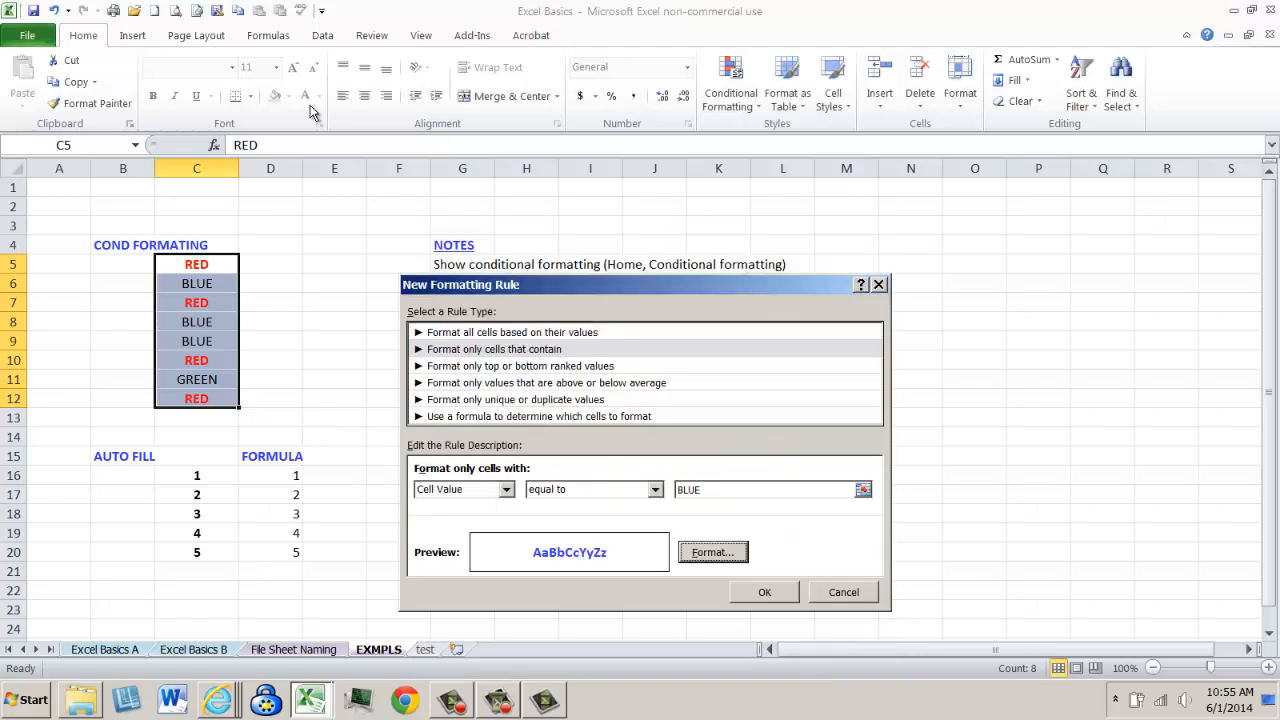
key(Return)
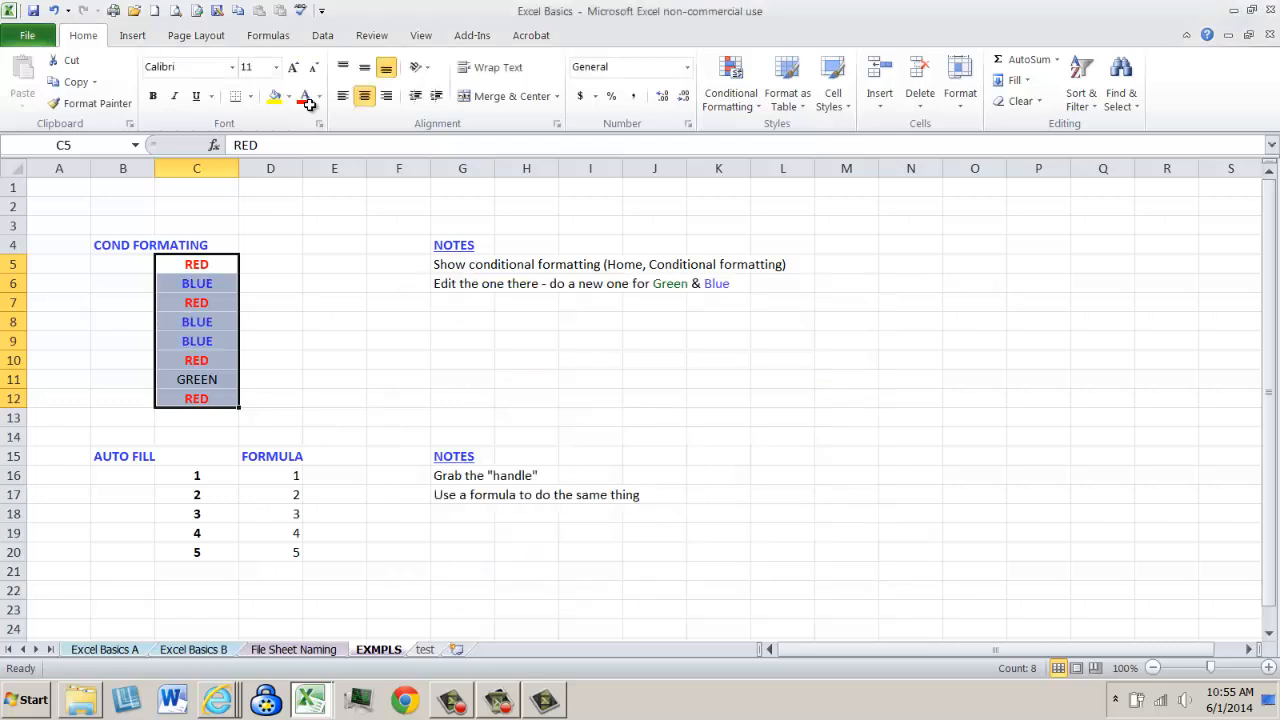
- Deselect the range and check the formatting of the BLUE cells C6, C8 and C9
click(334, 379)
click(197, 284)
click(197, 322)
click(197, 341)
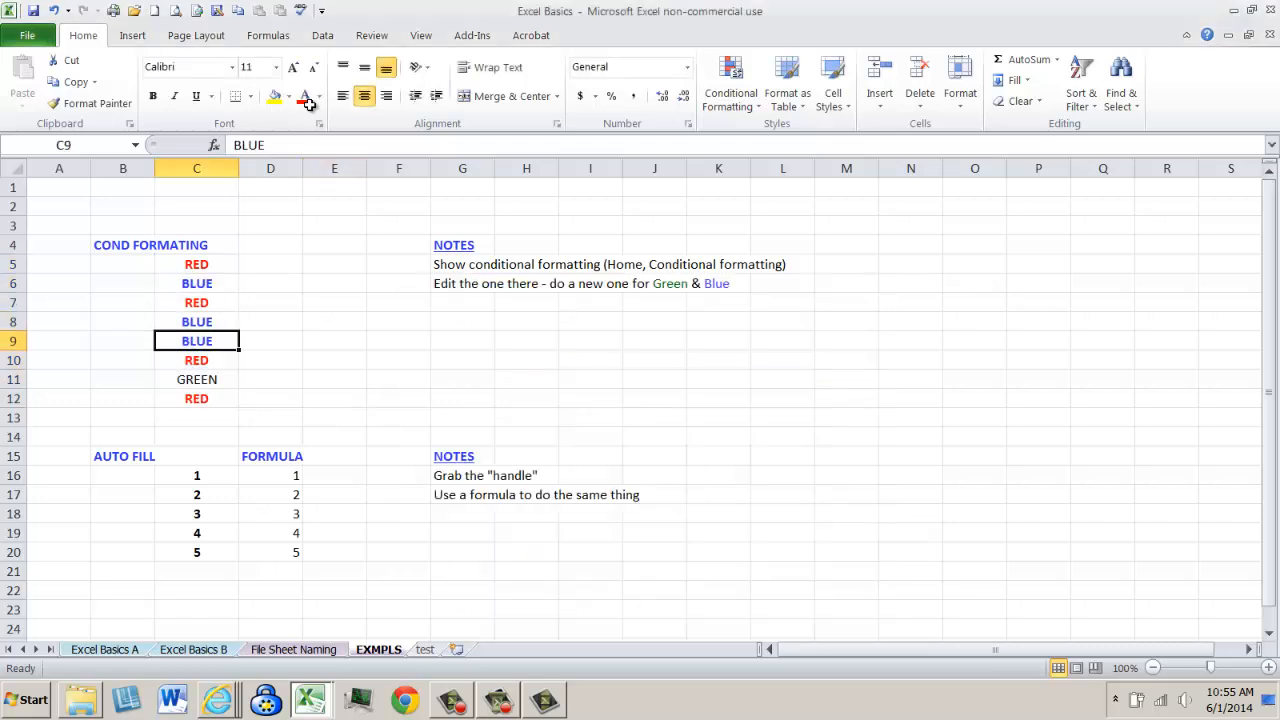
- Test the new rule by entering "blue" in cell C11, and undo that entry
click(197, 379)
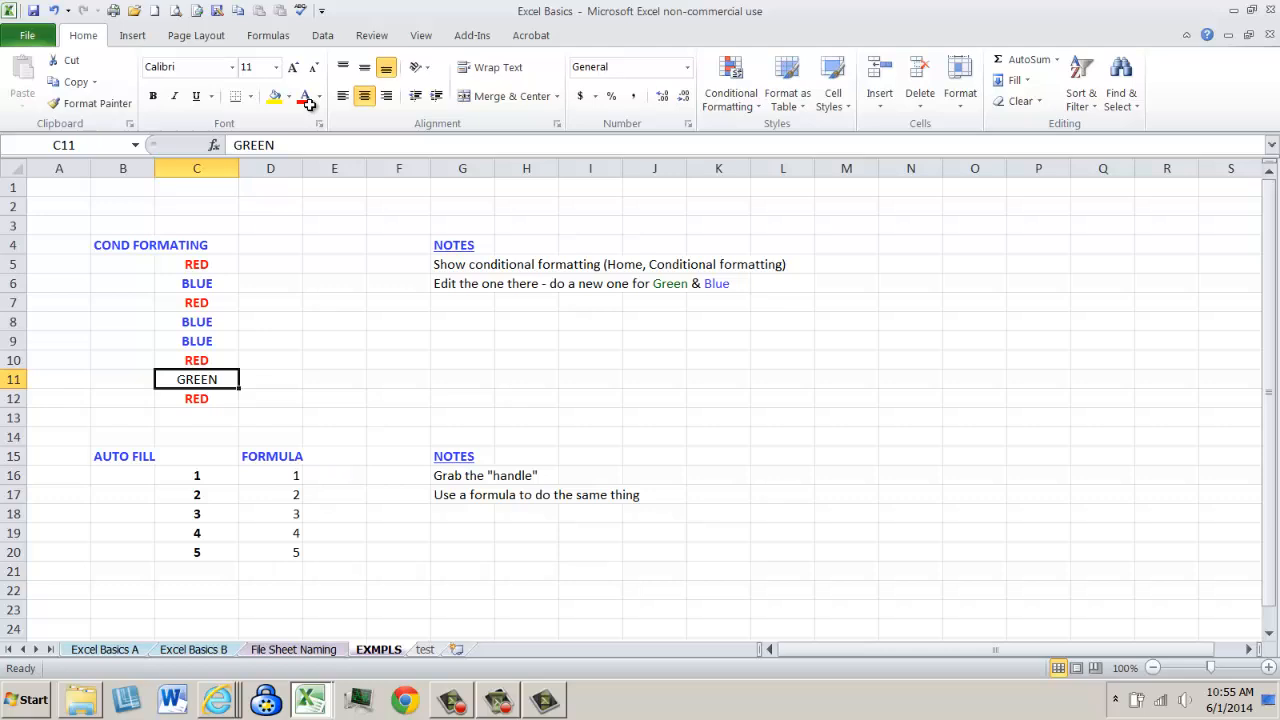
text(blue)
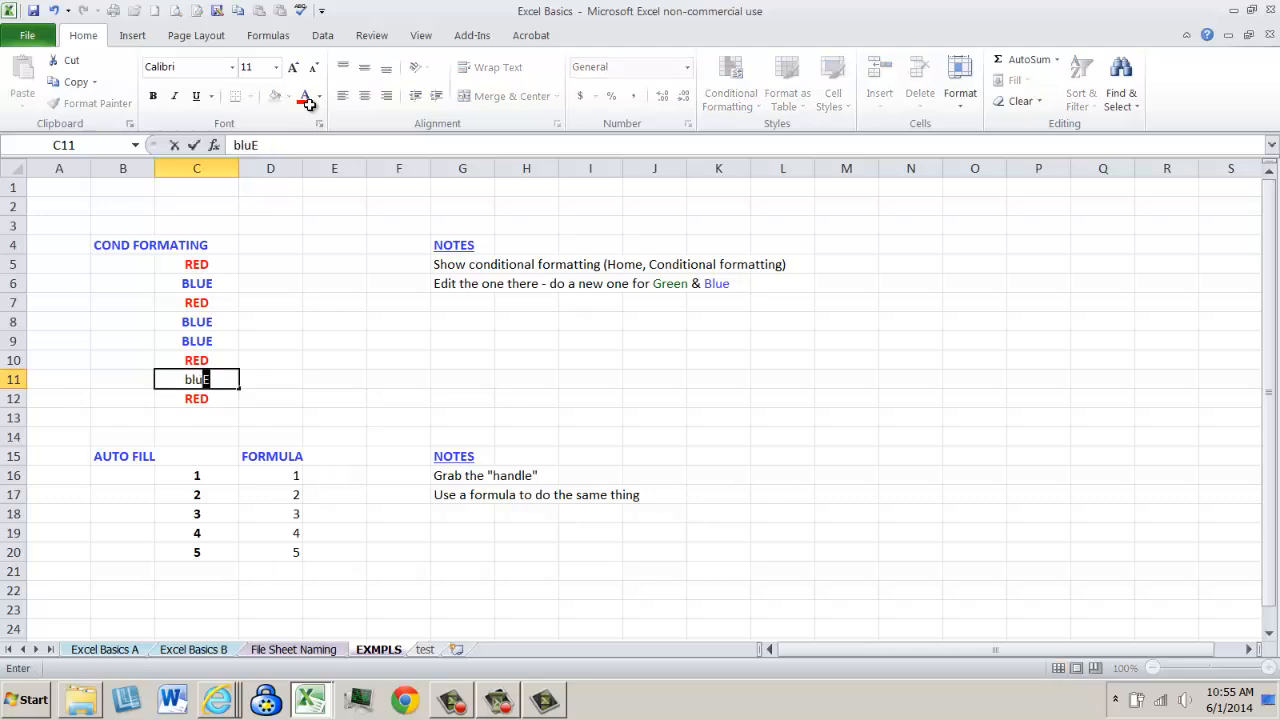
key(Return)
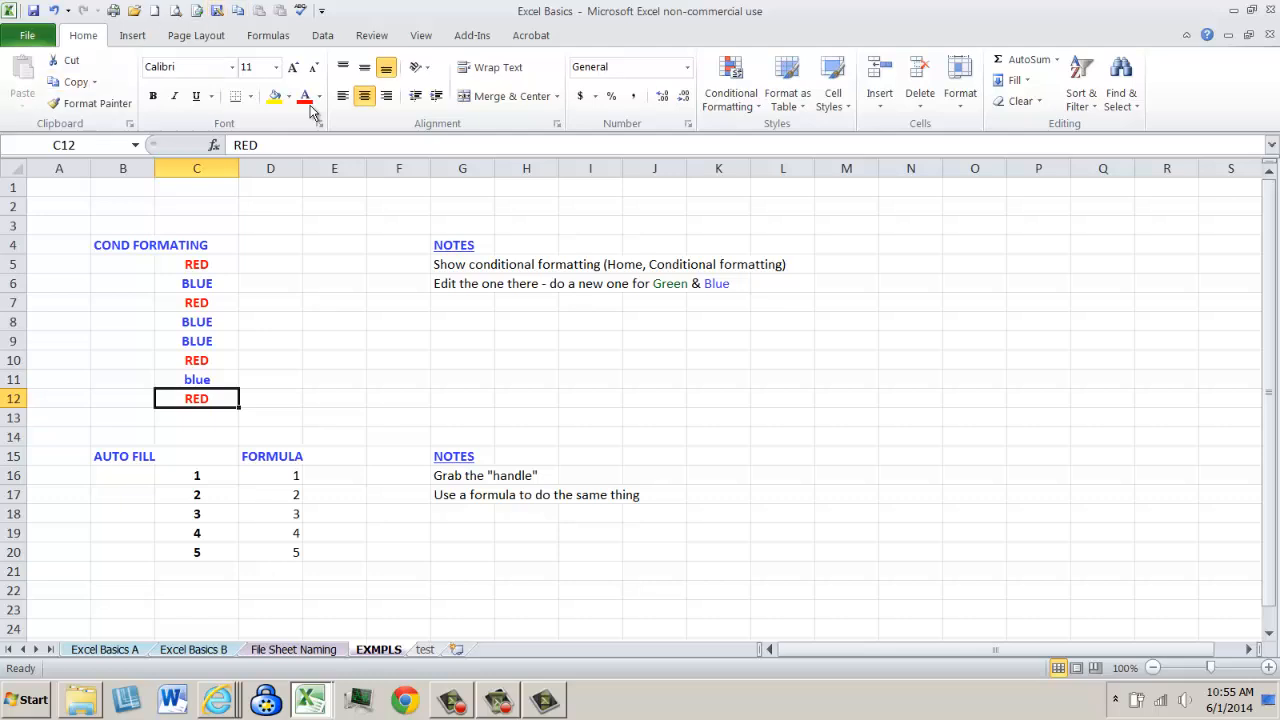
key(ctrl+z)
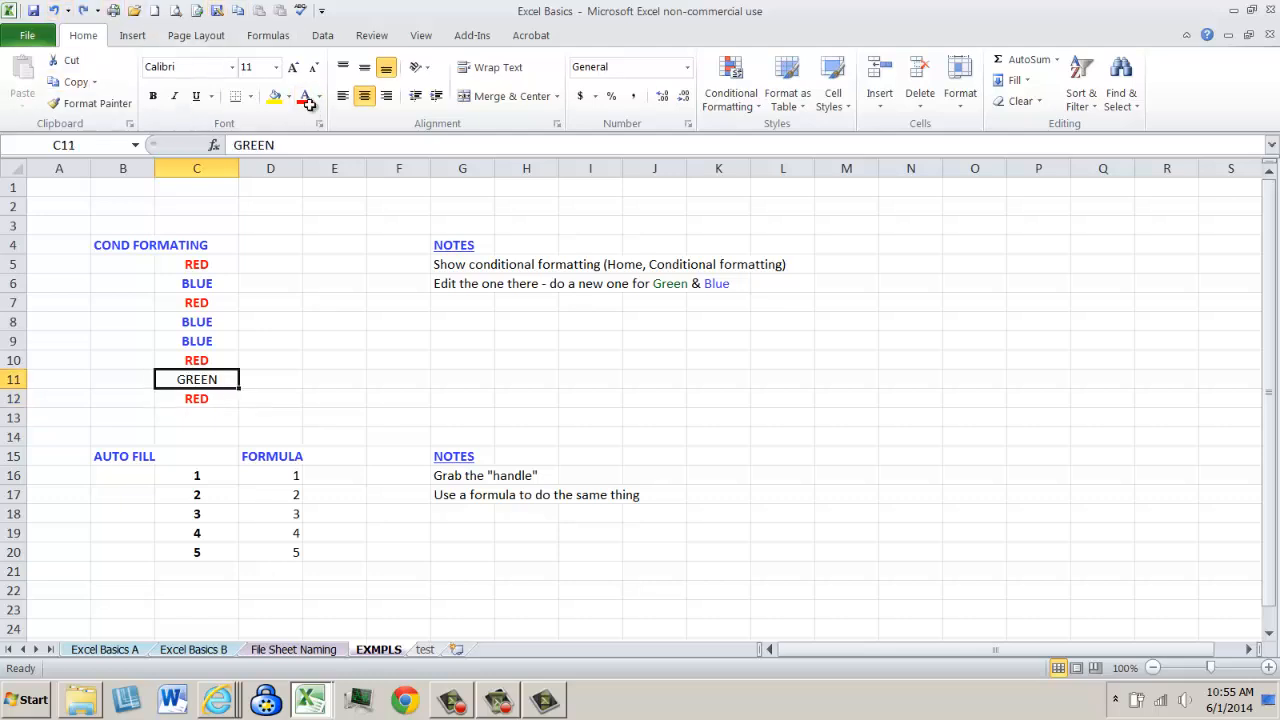
- Review the existing conditional formatting rules for cells C5:C12, and consult the Excel Basics A outline before returning to EXMPLS
drag(197, 265, 197, 398)
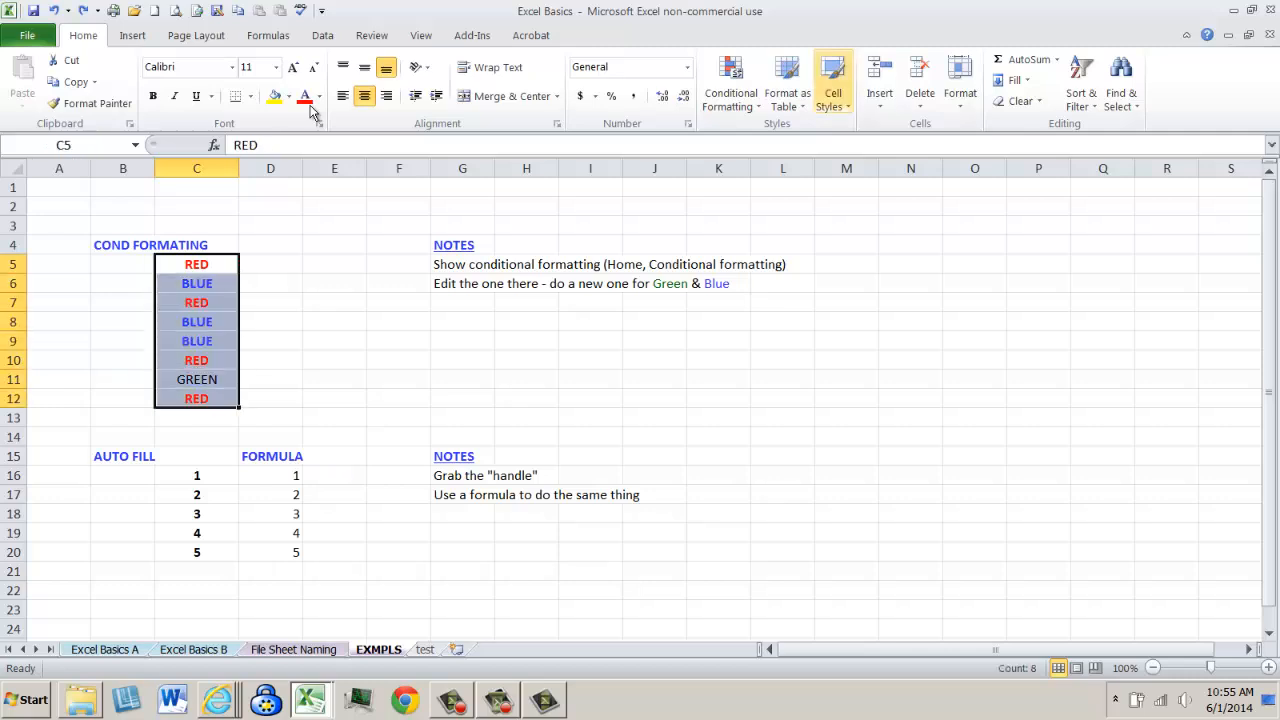
click(730, 92)
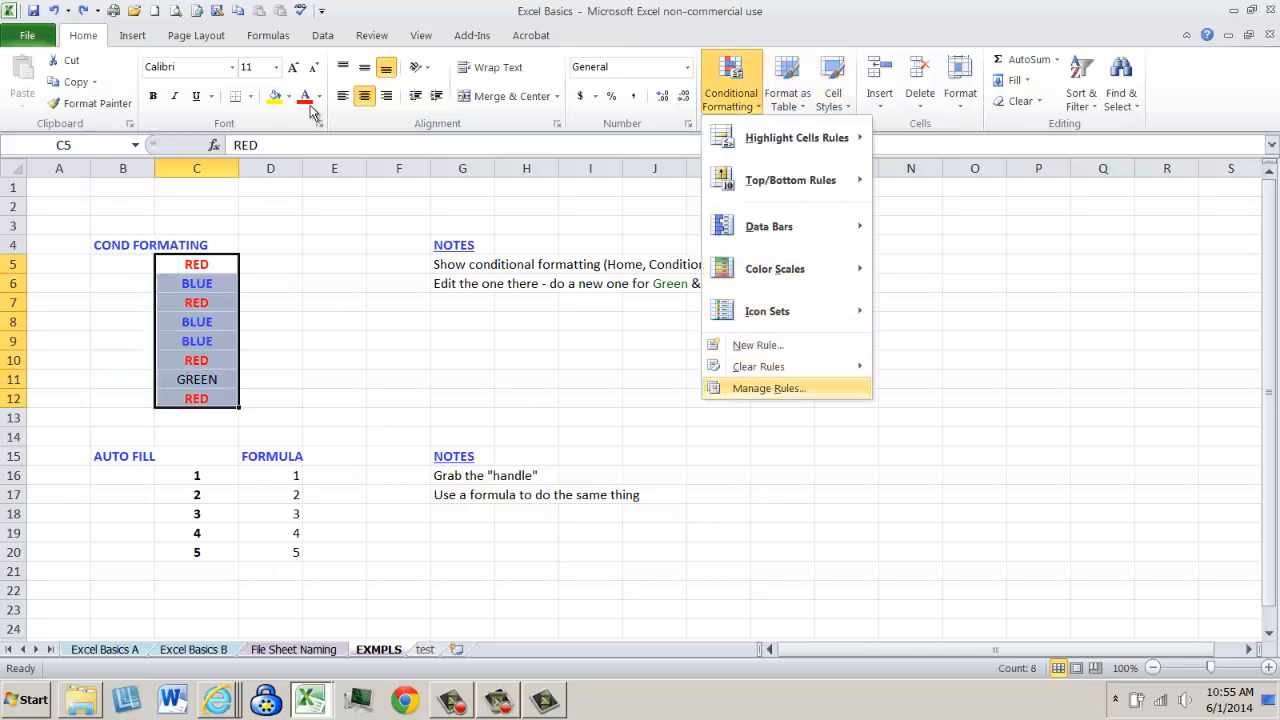
click(768, 388)
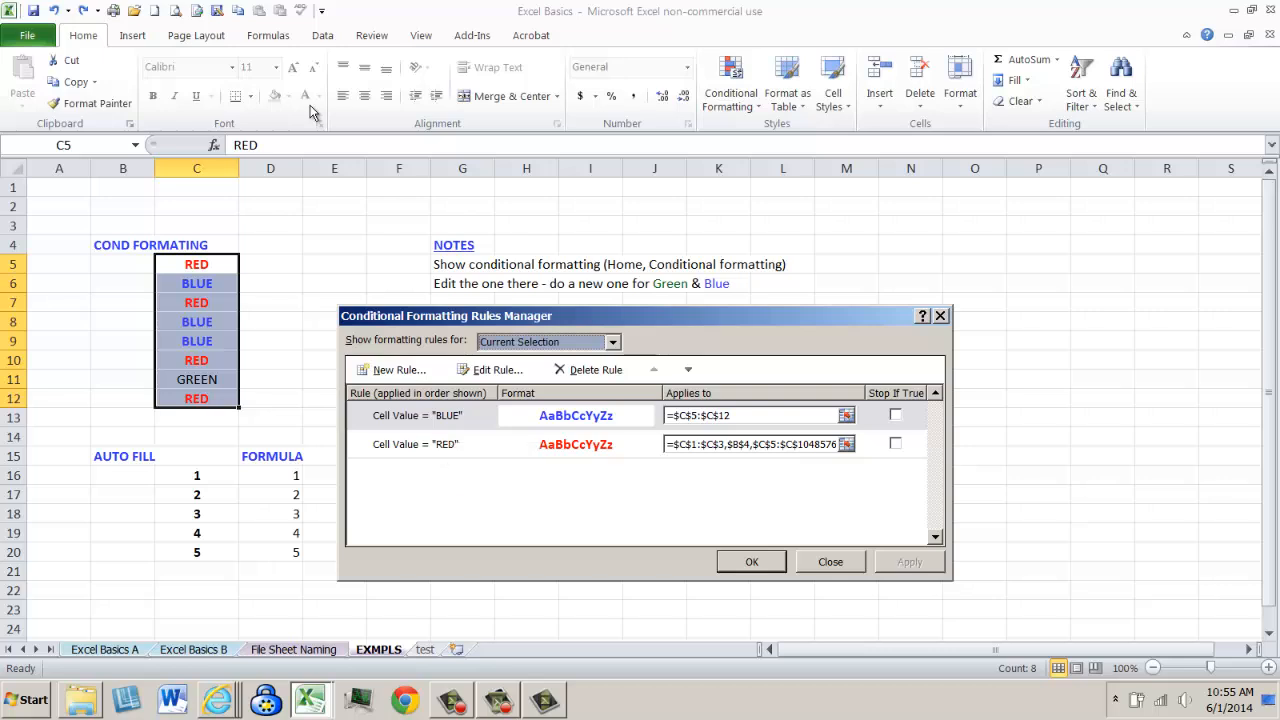
click(830, 562)
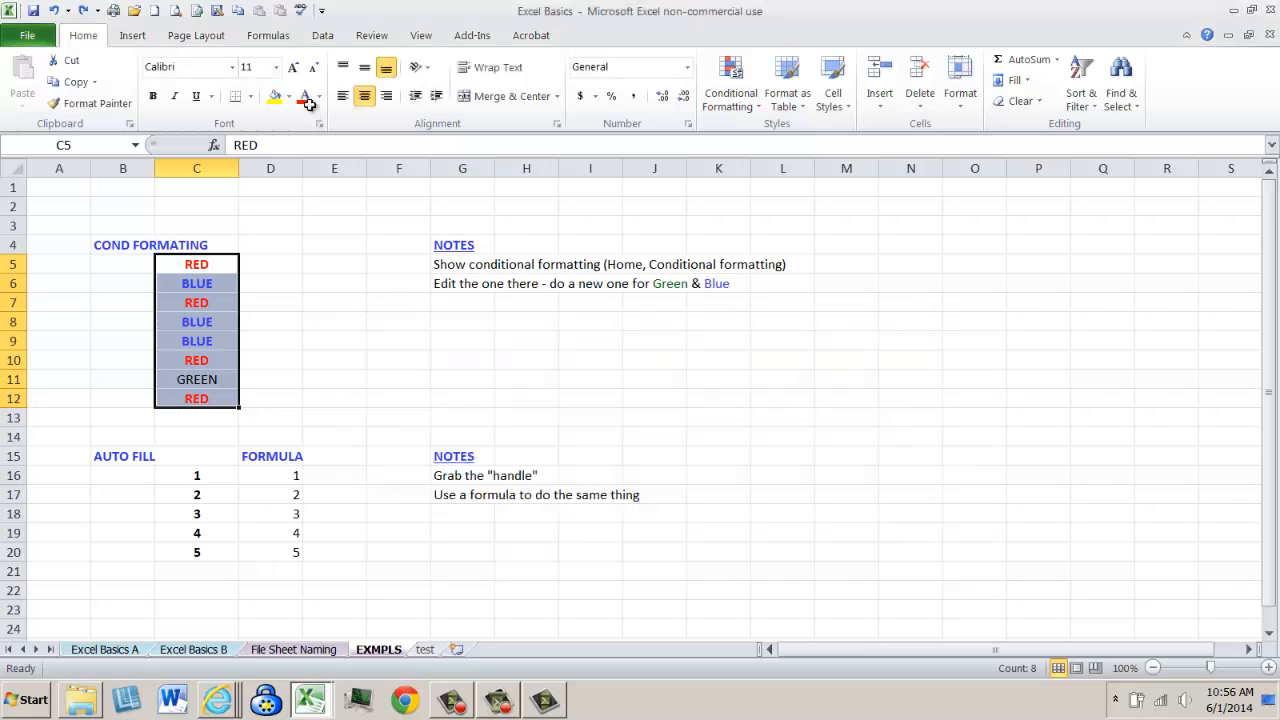
click(105, 650)
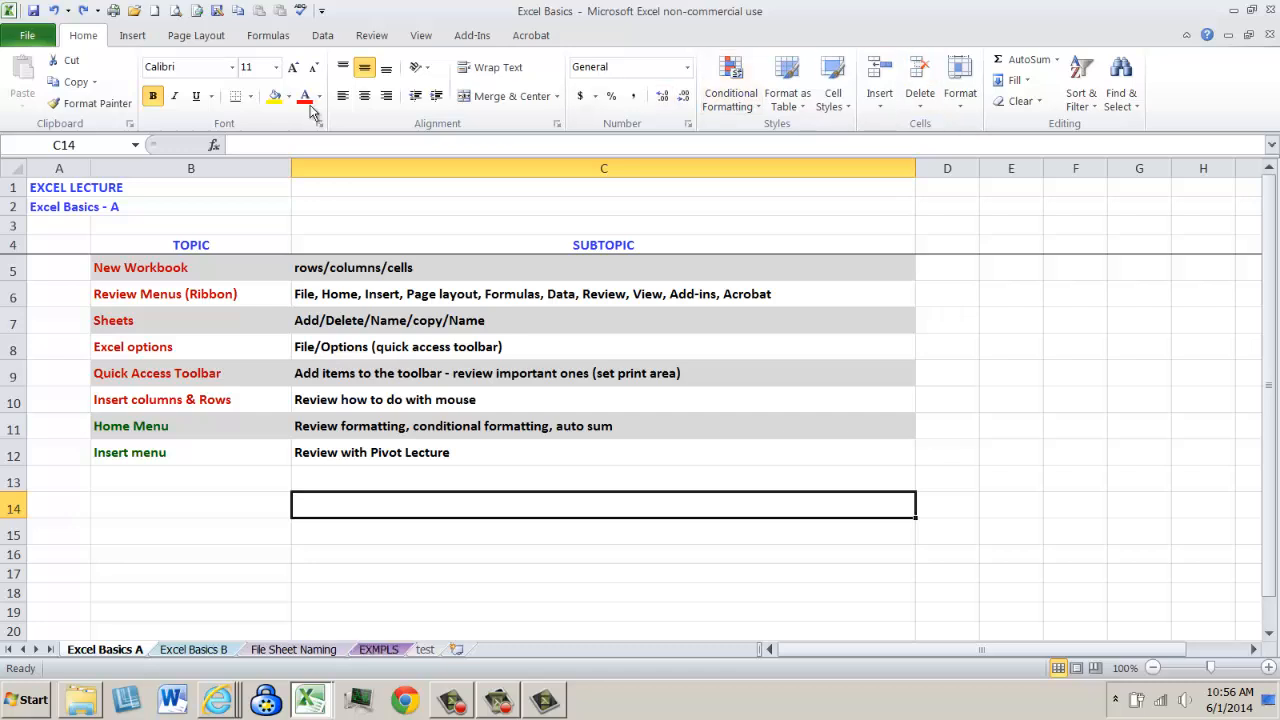
click(379, 649)
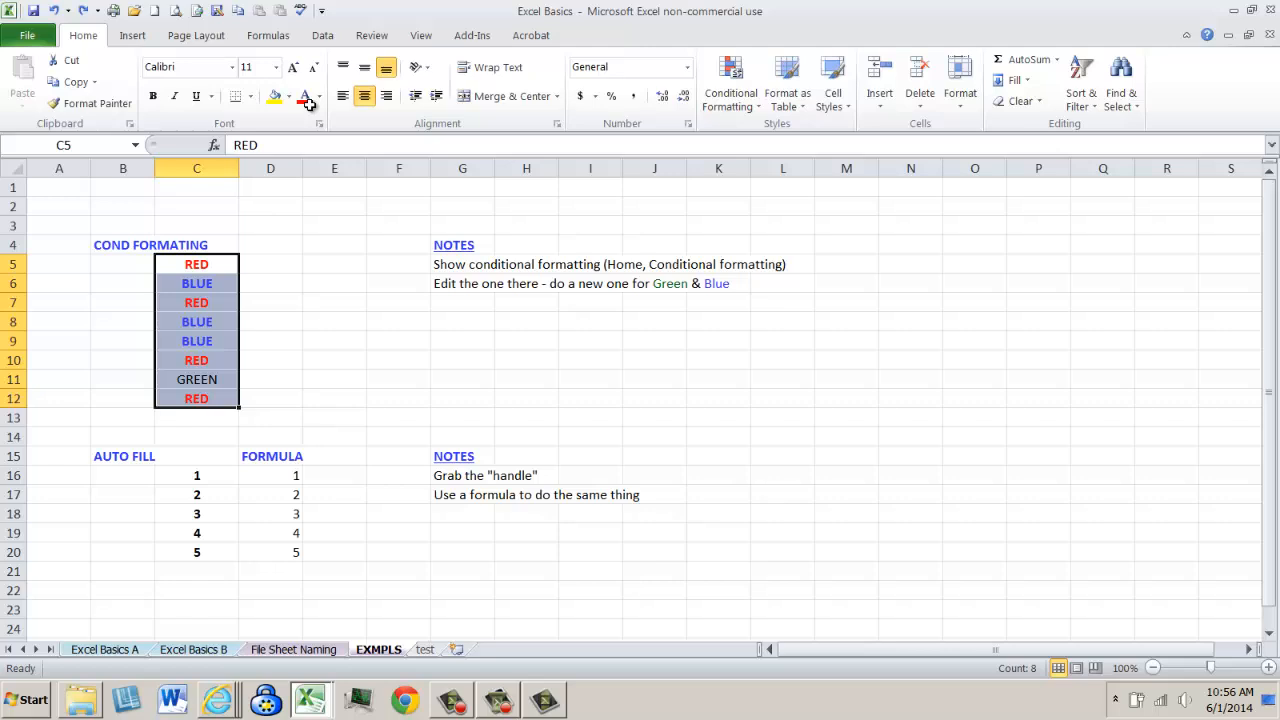
- Format cell D16 in the FORMULA column as Accounting with a dollar sign, and switch it to comma style
click(270, 476)
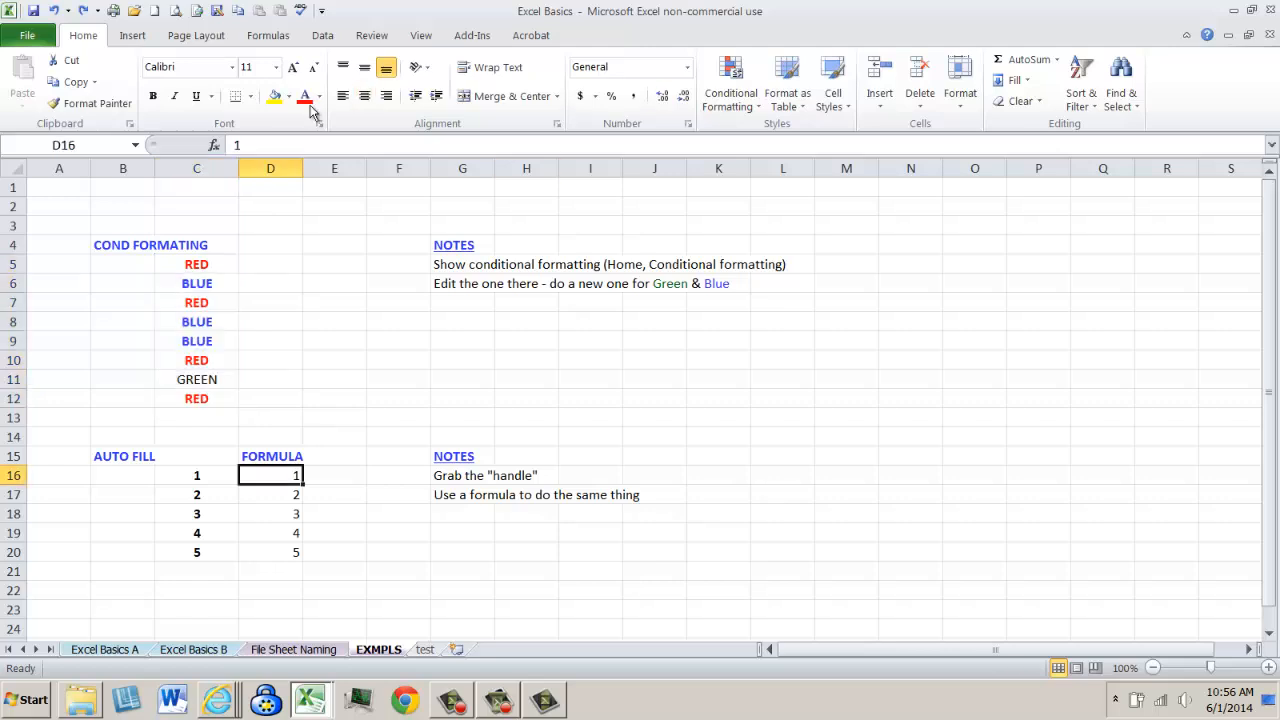
click(579, 96)
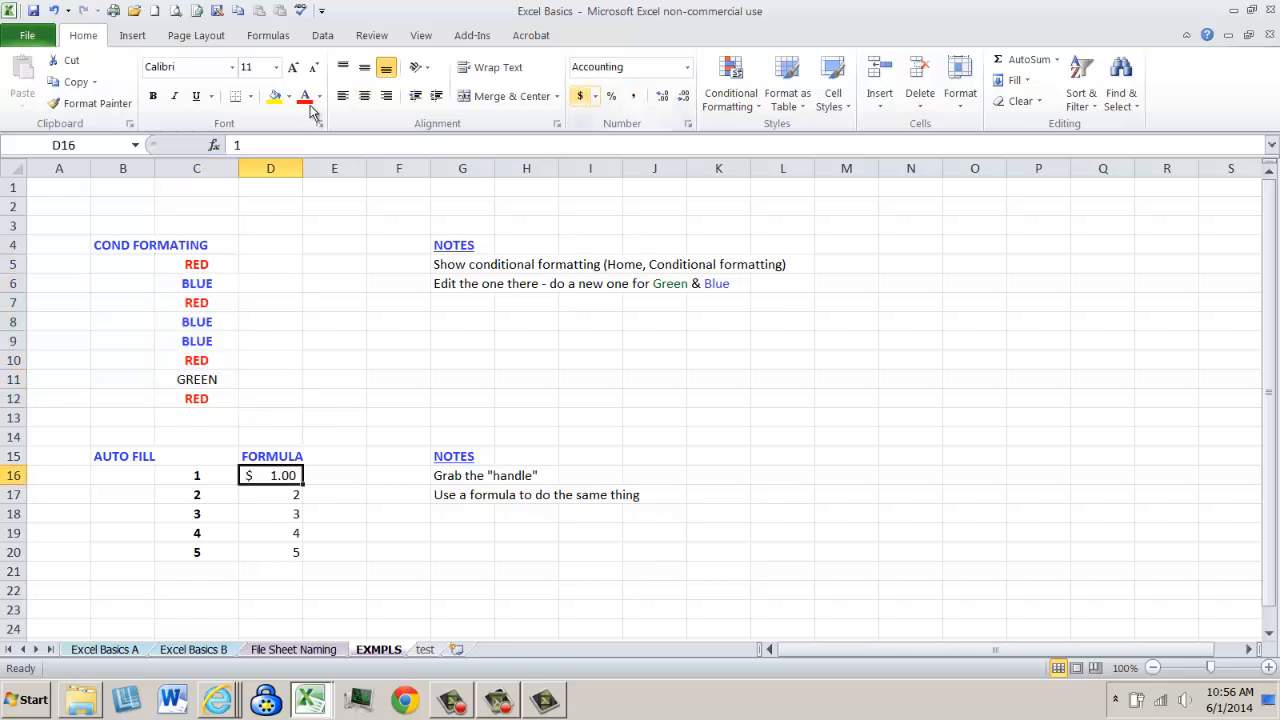
click(633, 96)
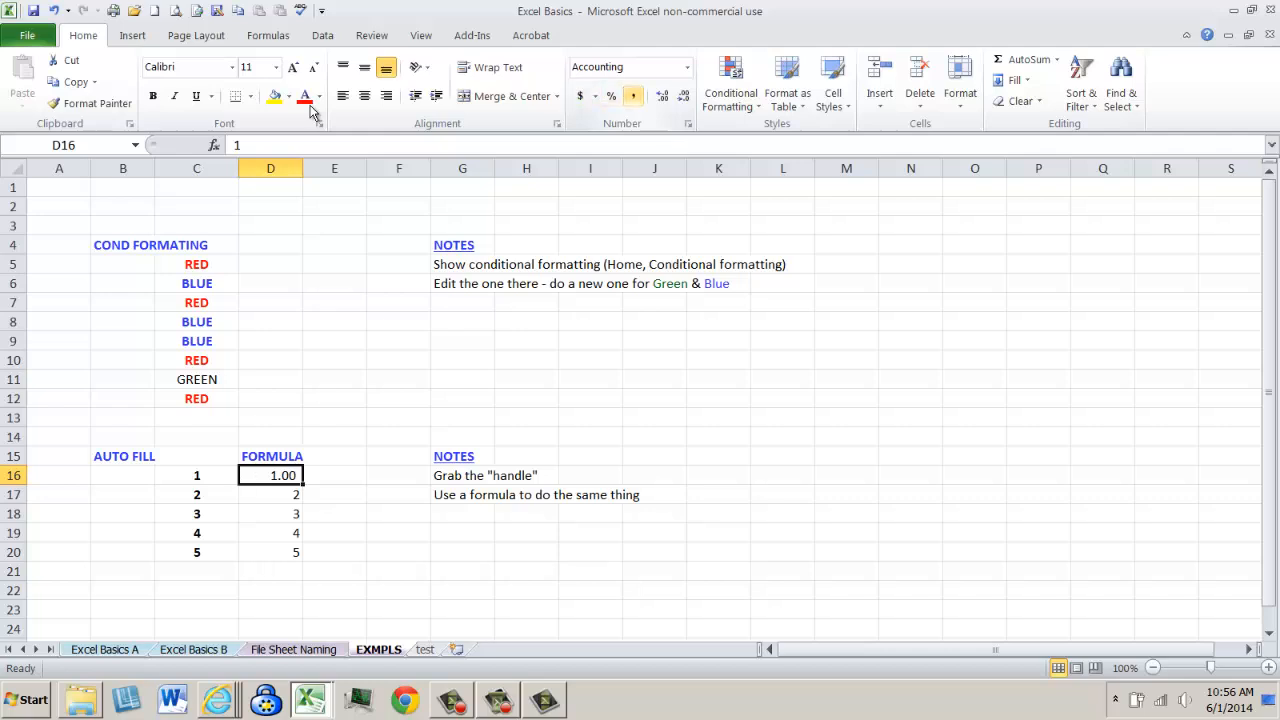
- Compare the Currency and Accounting categories for cell D16, and apply the Currency format with the $ symbol
click(688, 123)
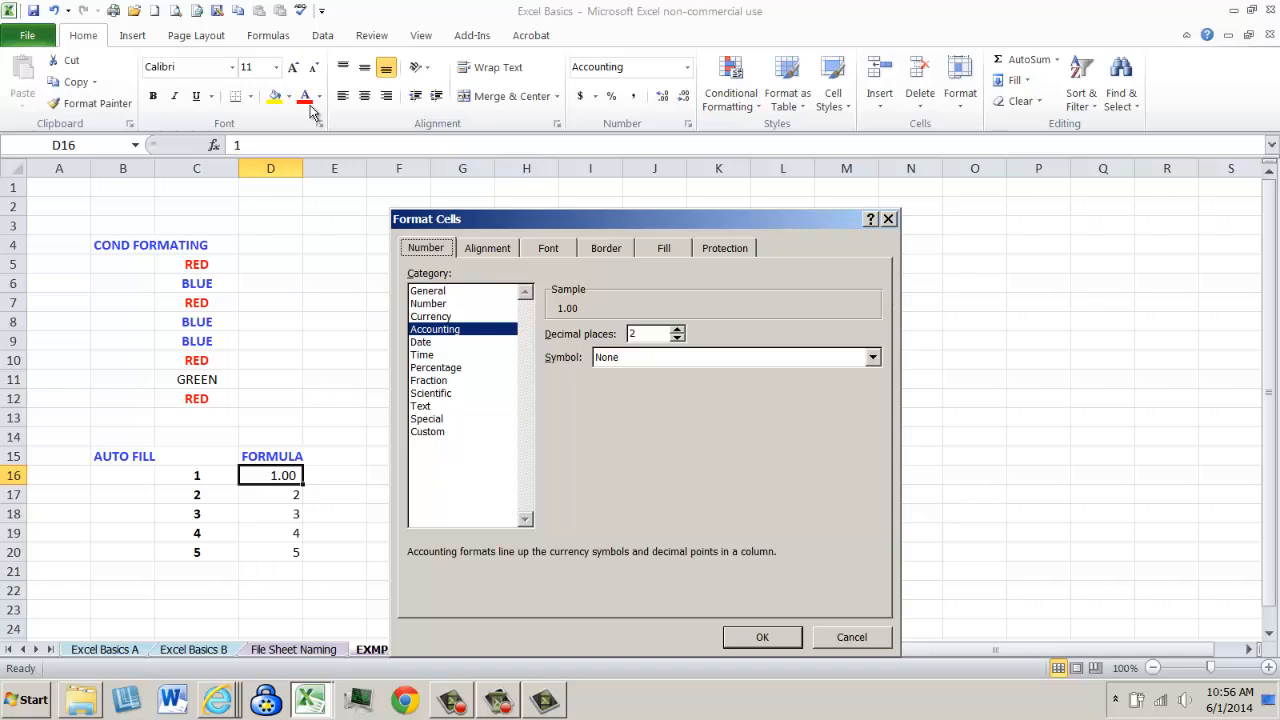
key(Up)
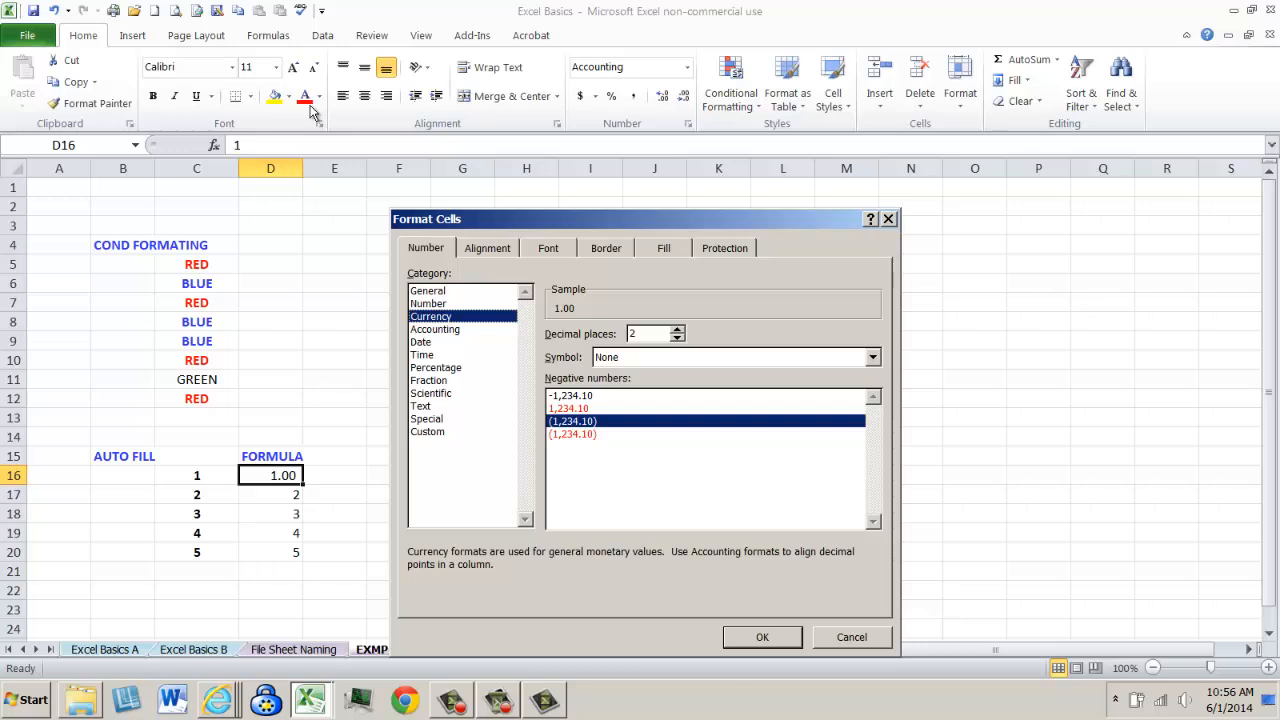
key(Down)
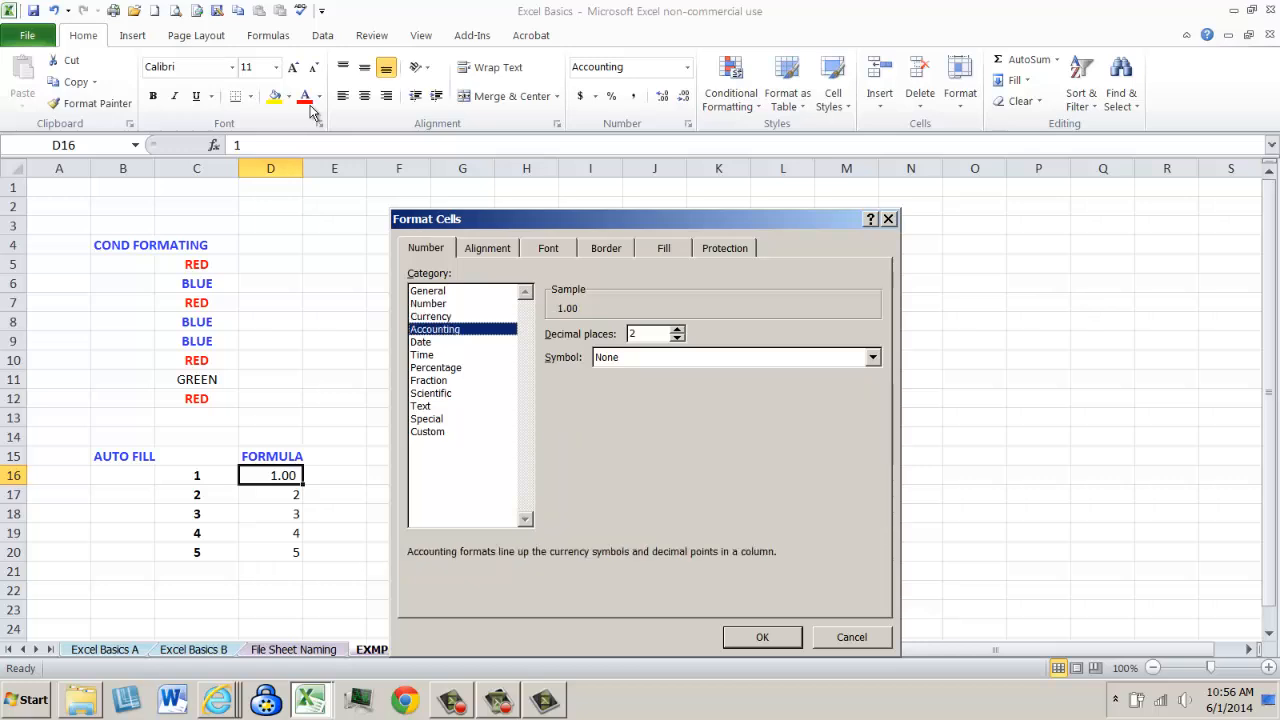
key(Up)
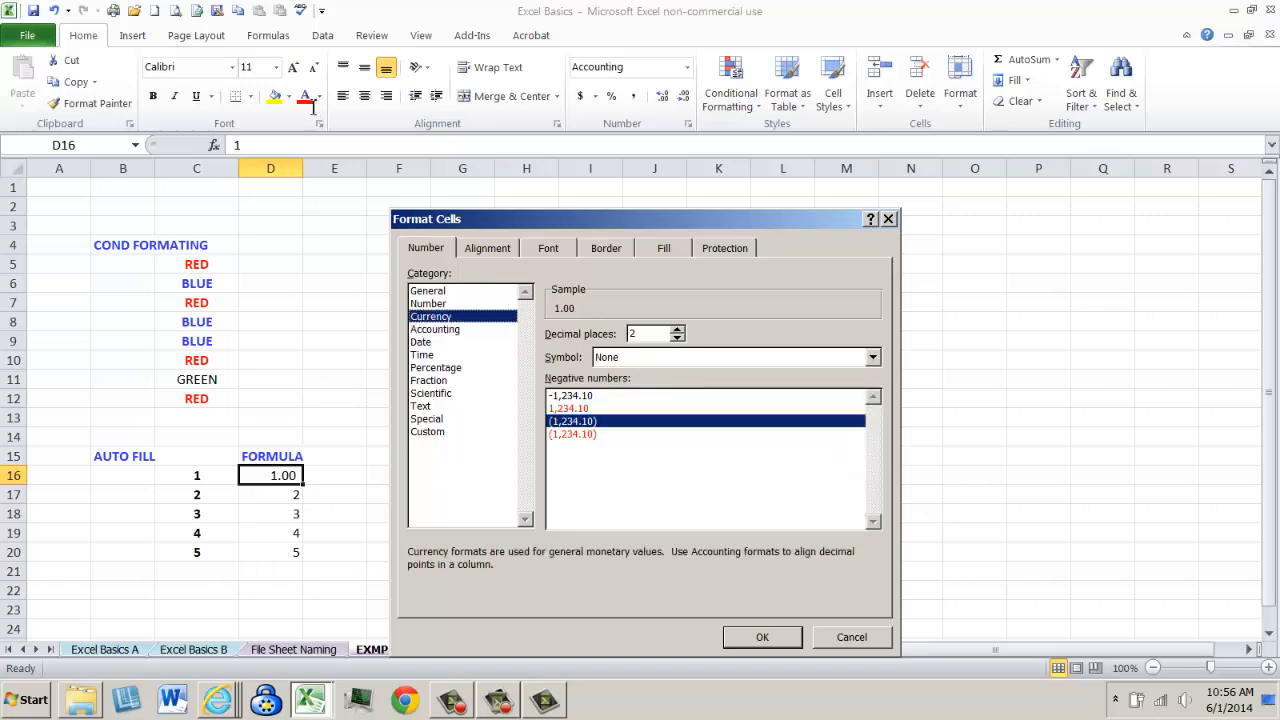
key(alt+s)
key(Down)
key(Return)
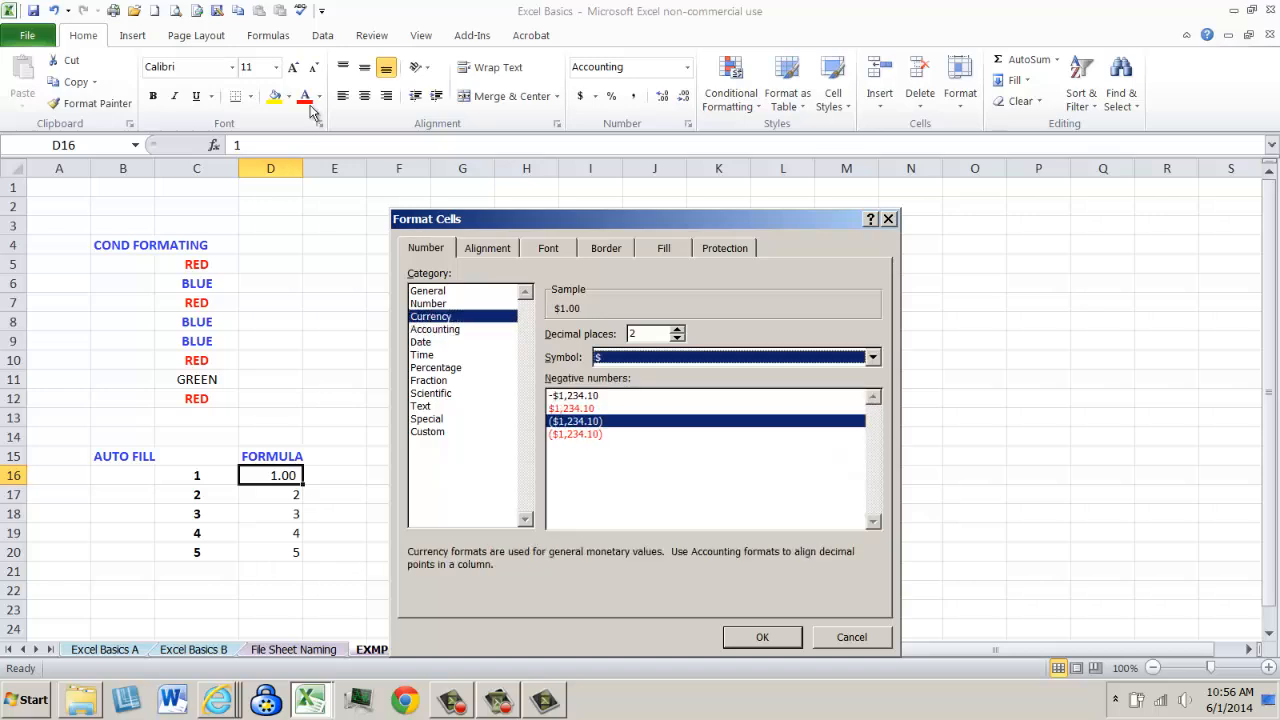
key(Return)
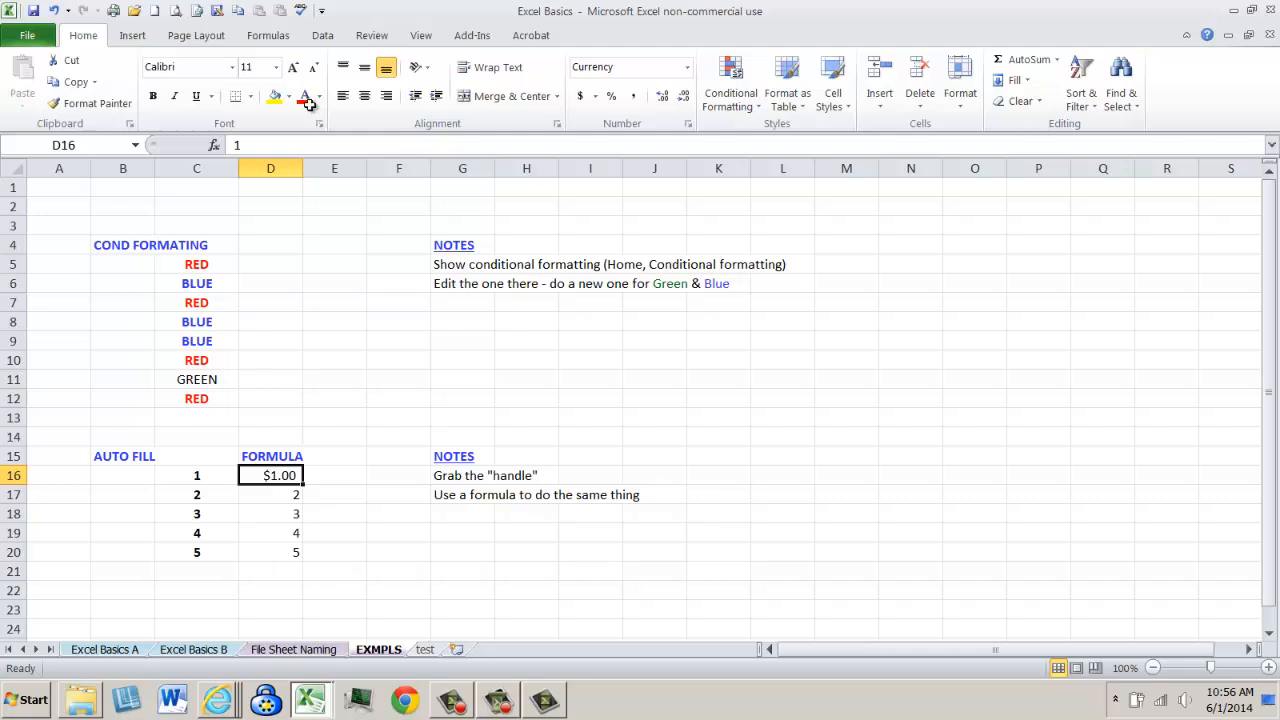
- Apply the dollar Accounting format to cell D16 again, and replace it with comma style
click(580, 96)
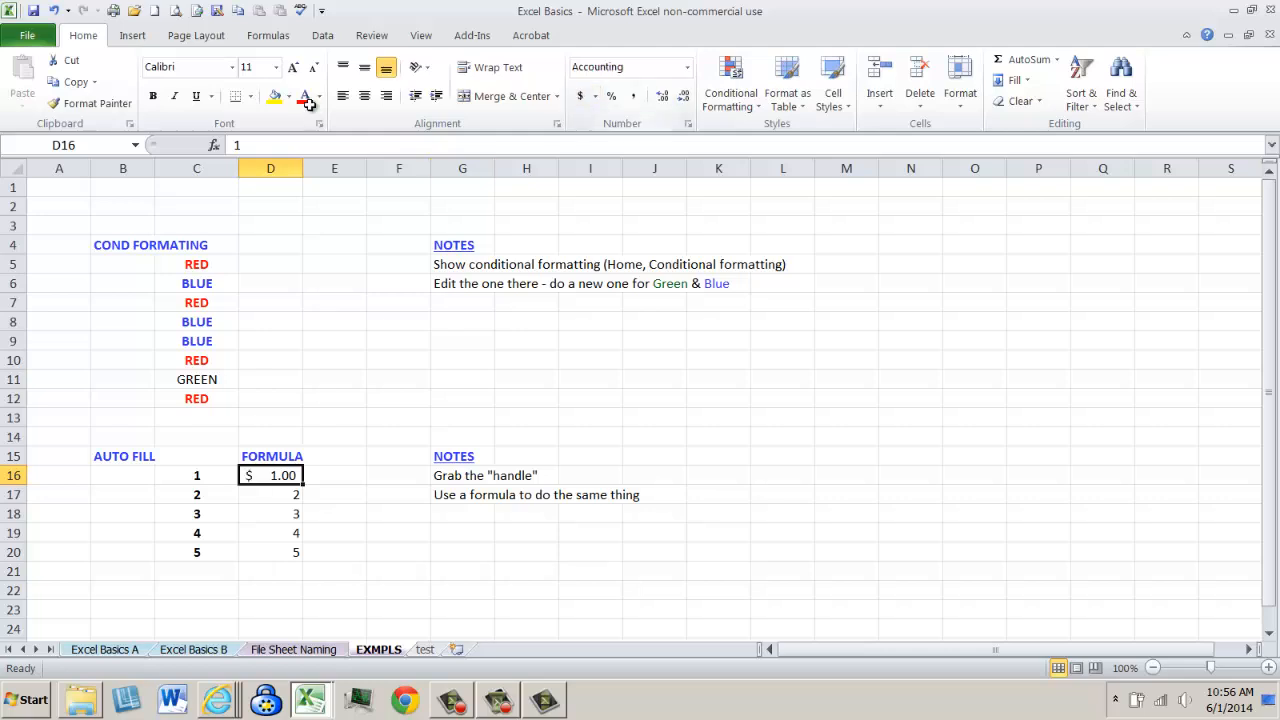
click(633, 96)
- Delete the contents of cells C18:C20 in the AUTO FILL column
key(Left)
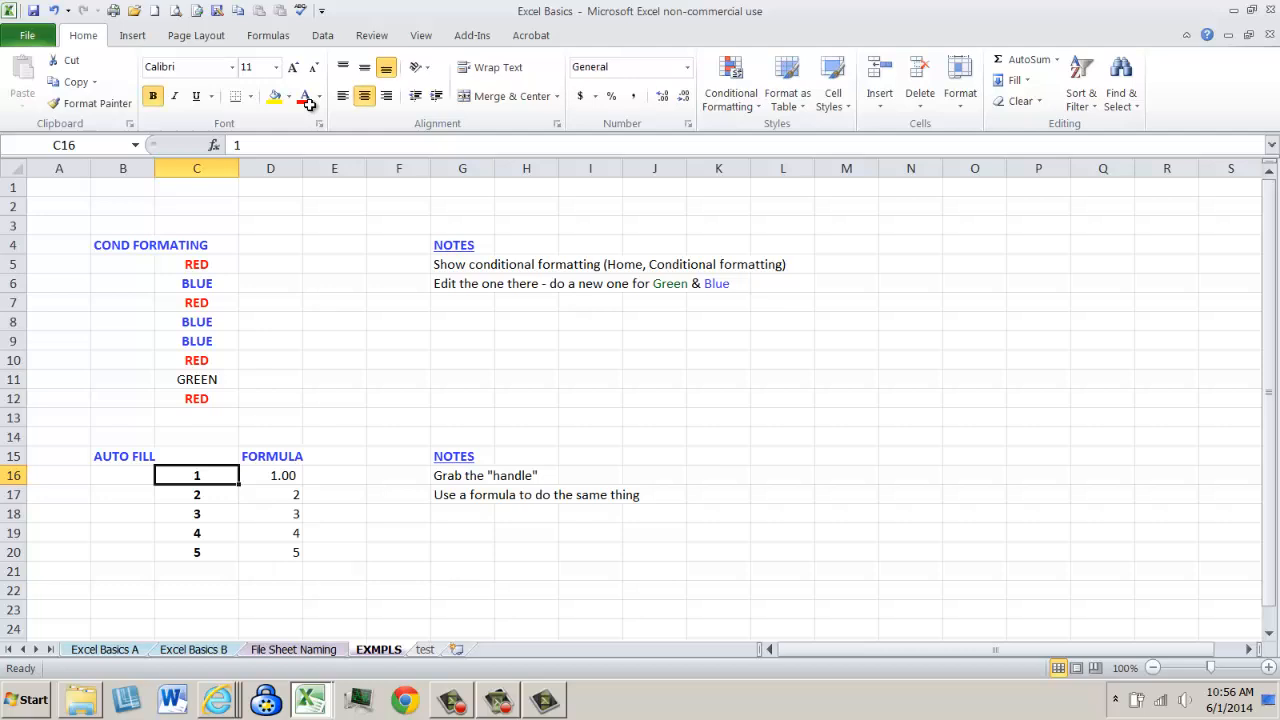
key(Down)
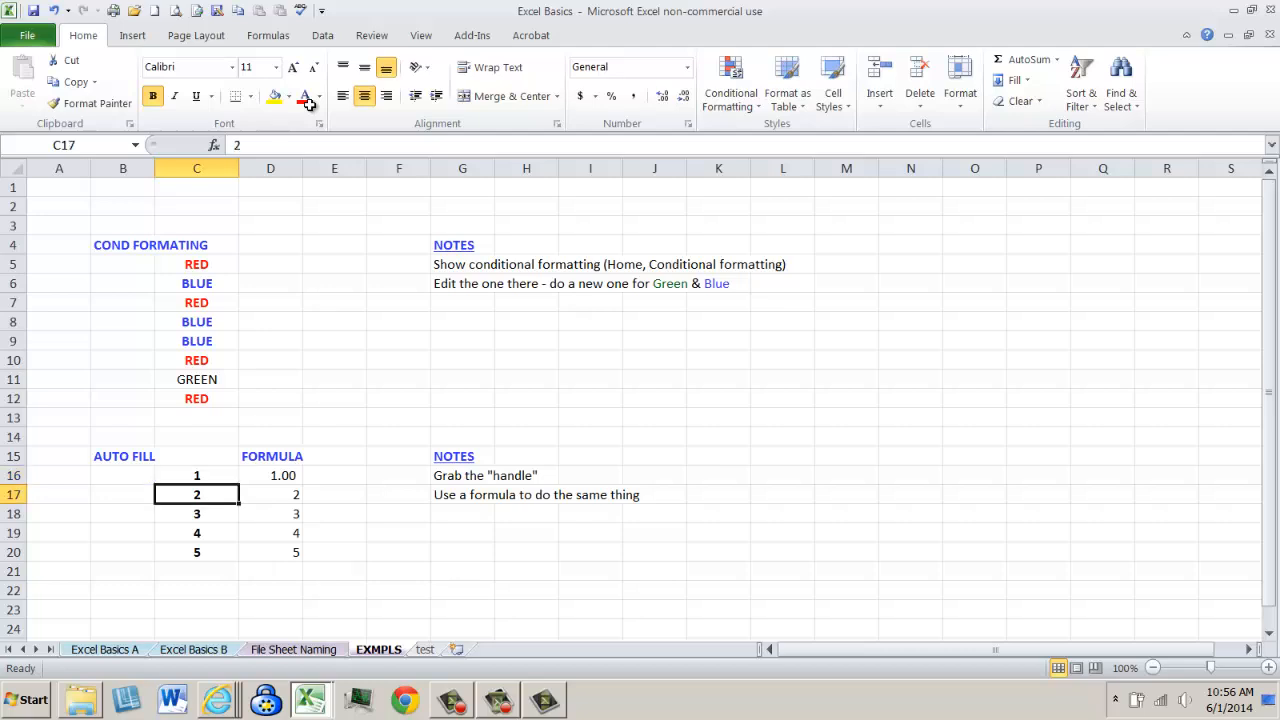
key(Down)
key(shift+Down)
key(shift+Down)
key(Delete)
- Auto fill the number series from cells C16:C17 down through C27
key(Up)
key(Up)
key(shift+Down)
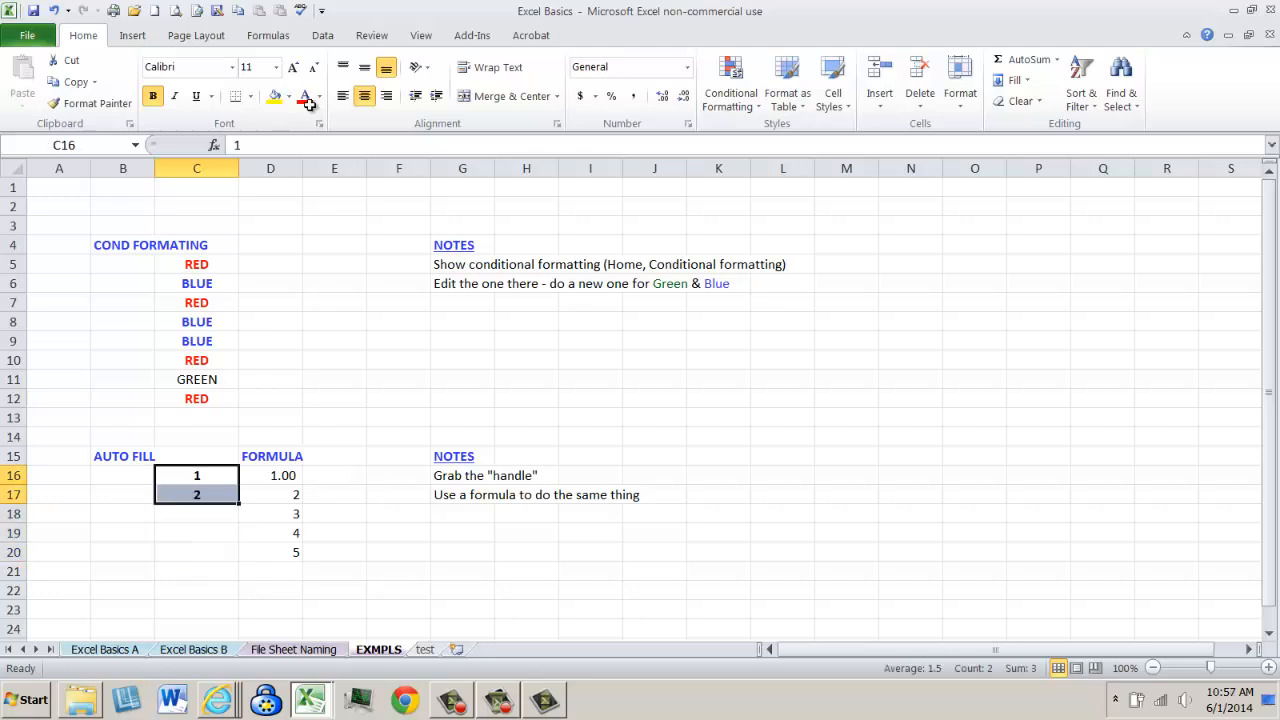
drag(239, 503, 240, 619)
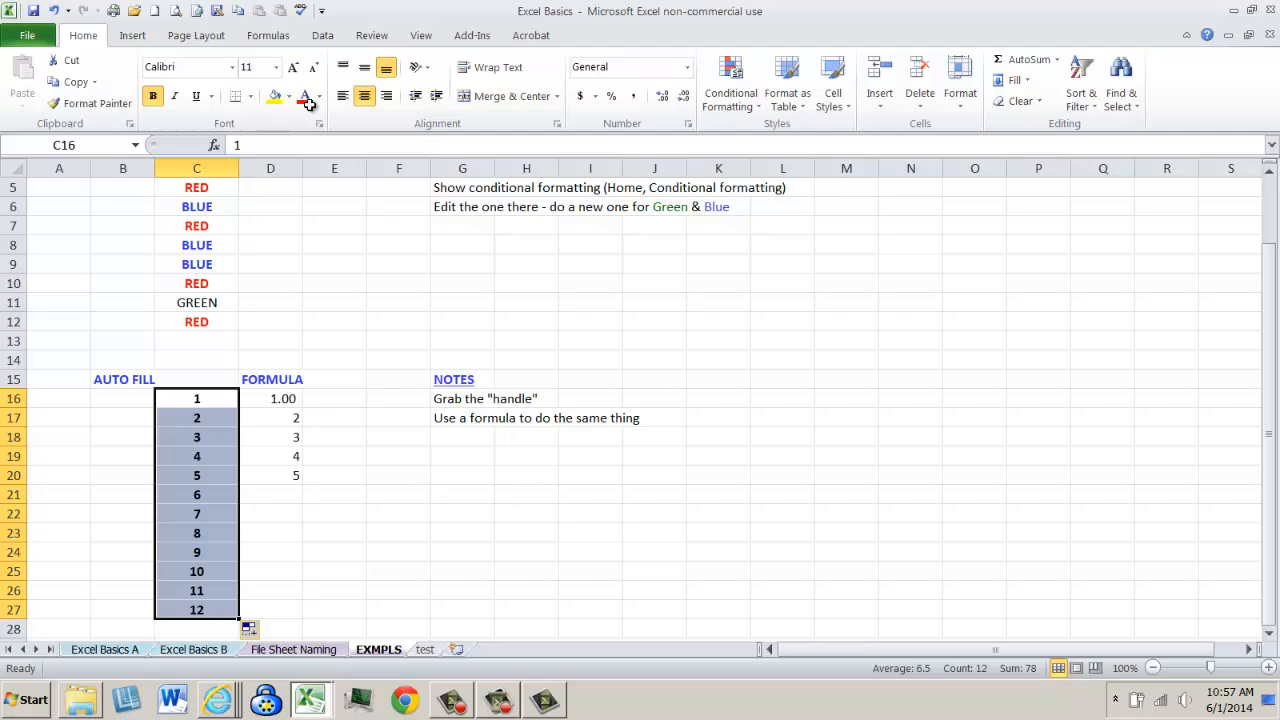
- Inspect the formula in cell D17 without changing it, and fill it down through D27
key(Right)
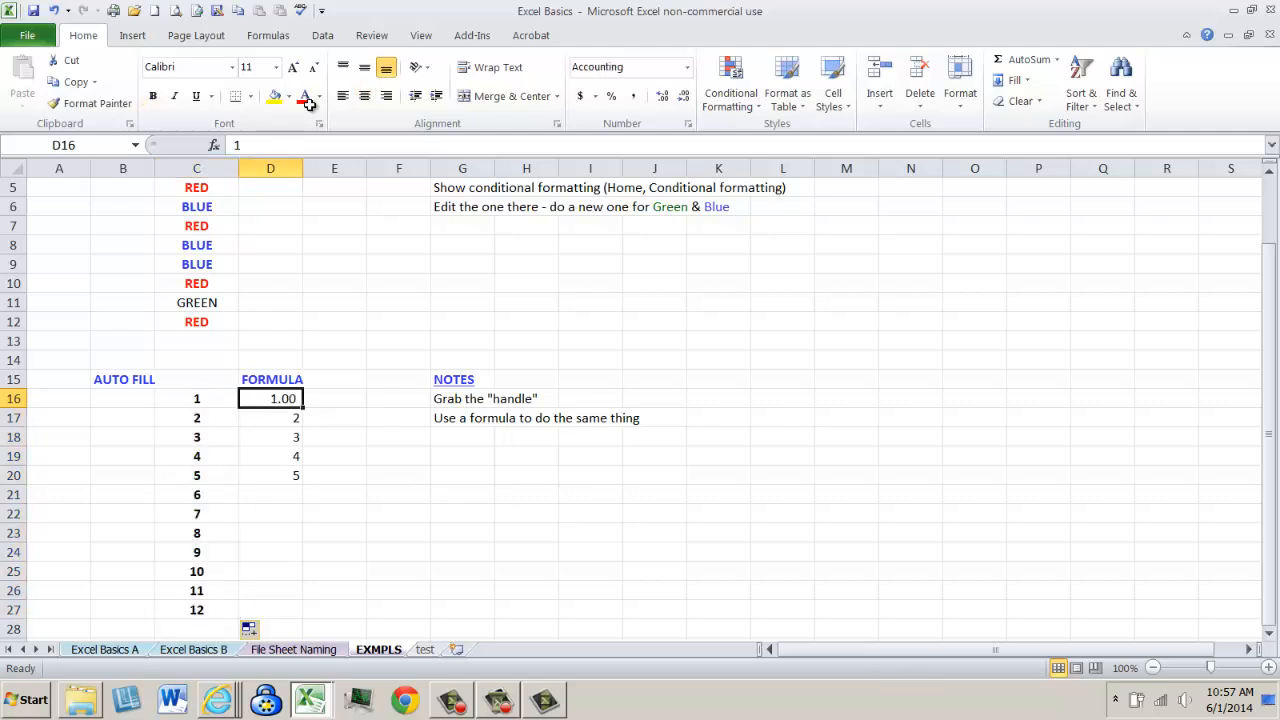
key(Down)
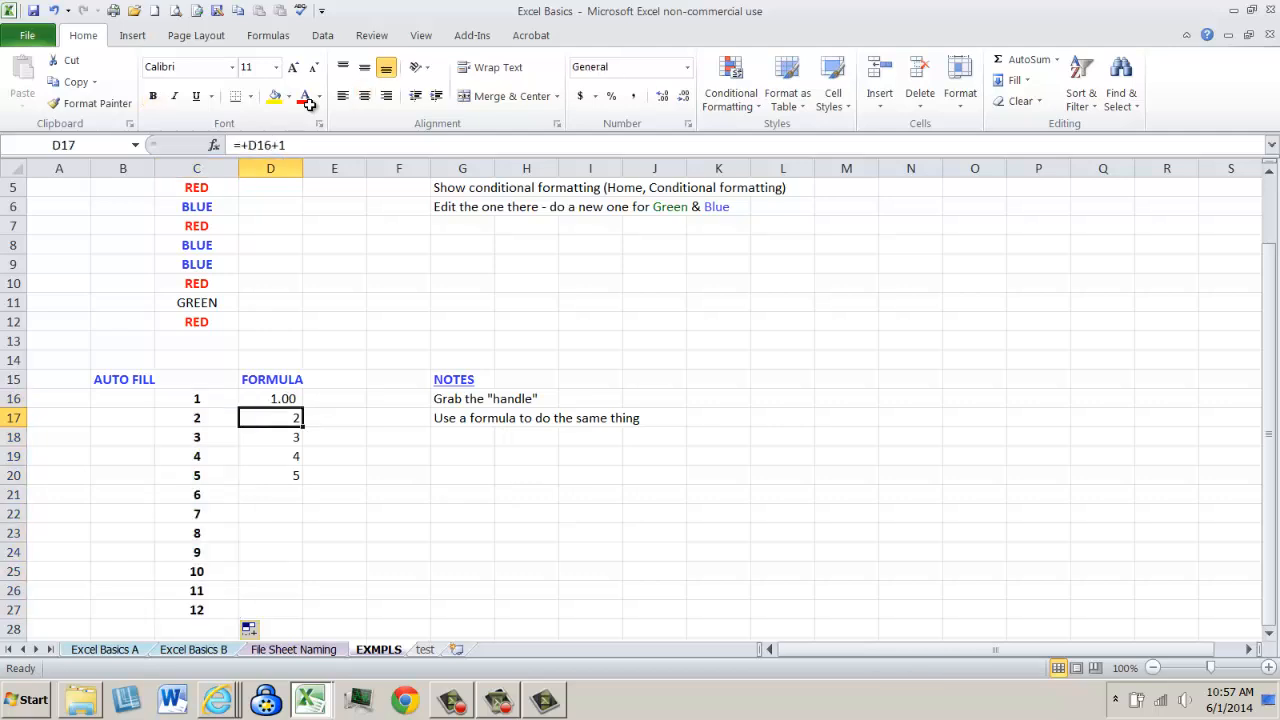
key(F2)
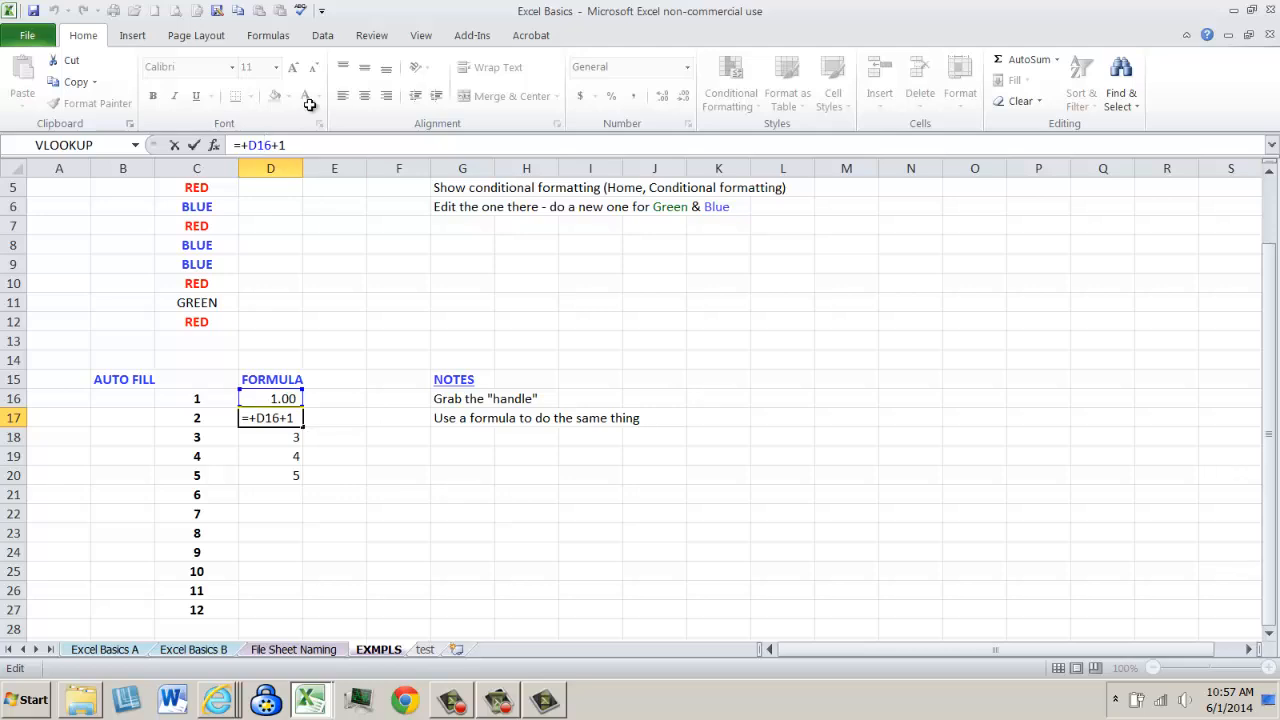
key(Return)
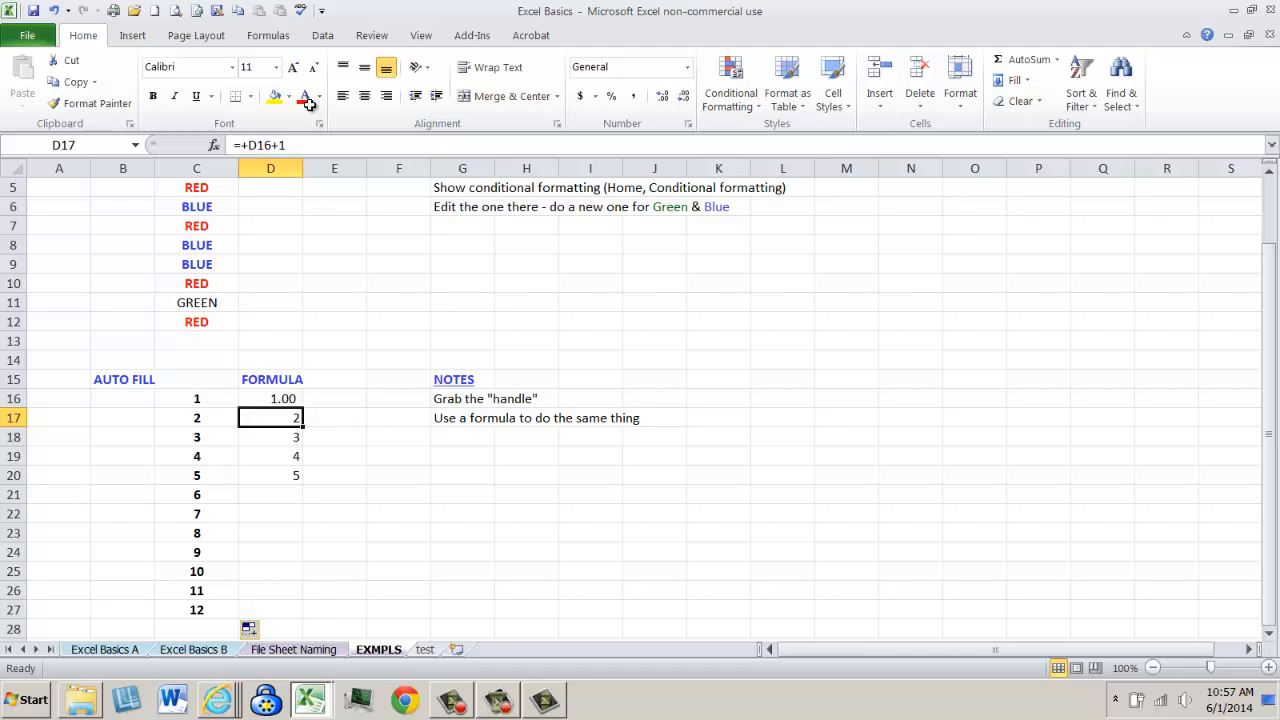
drag(303, 427, 300, 615)
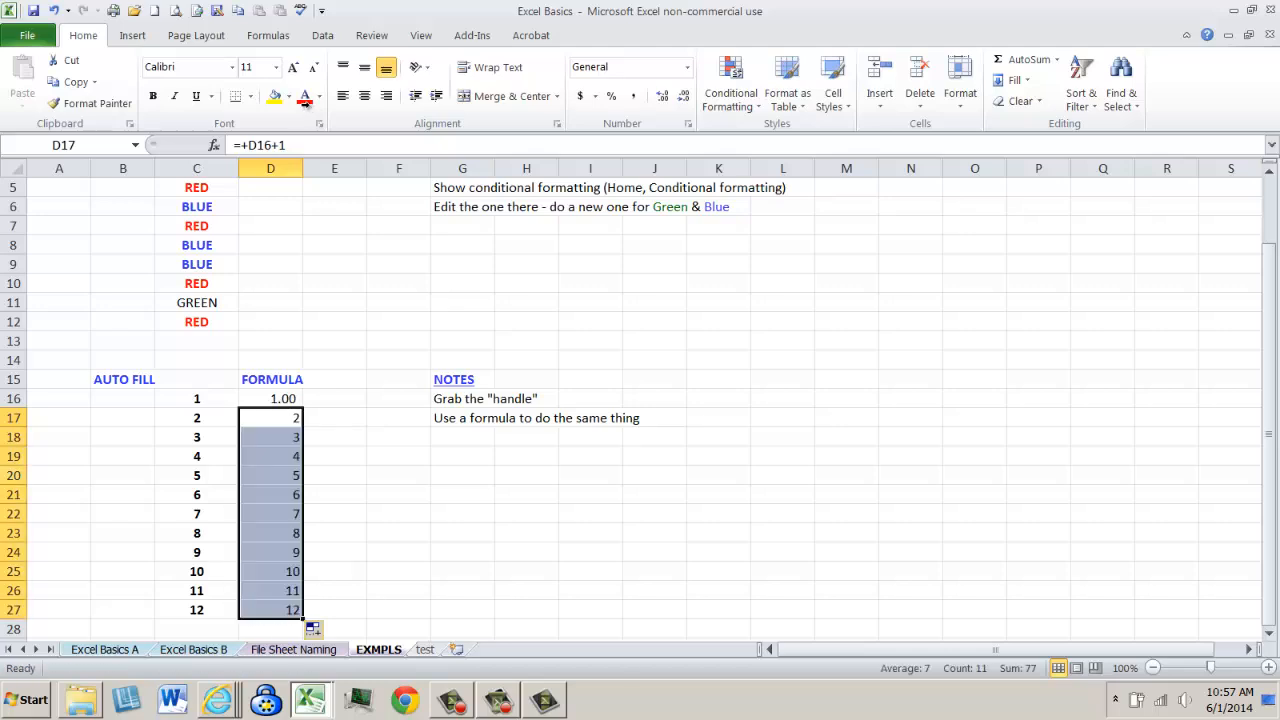
- Copy row 20 of the EXMPLS sheet and insert the copied row directly below it as row 21
right_click(12, 477)
click(55, 238)
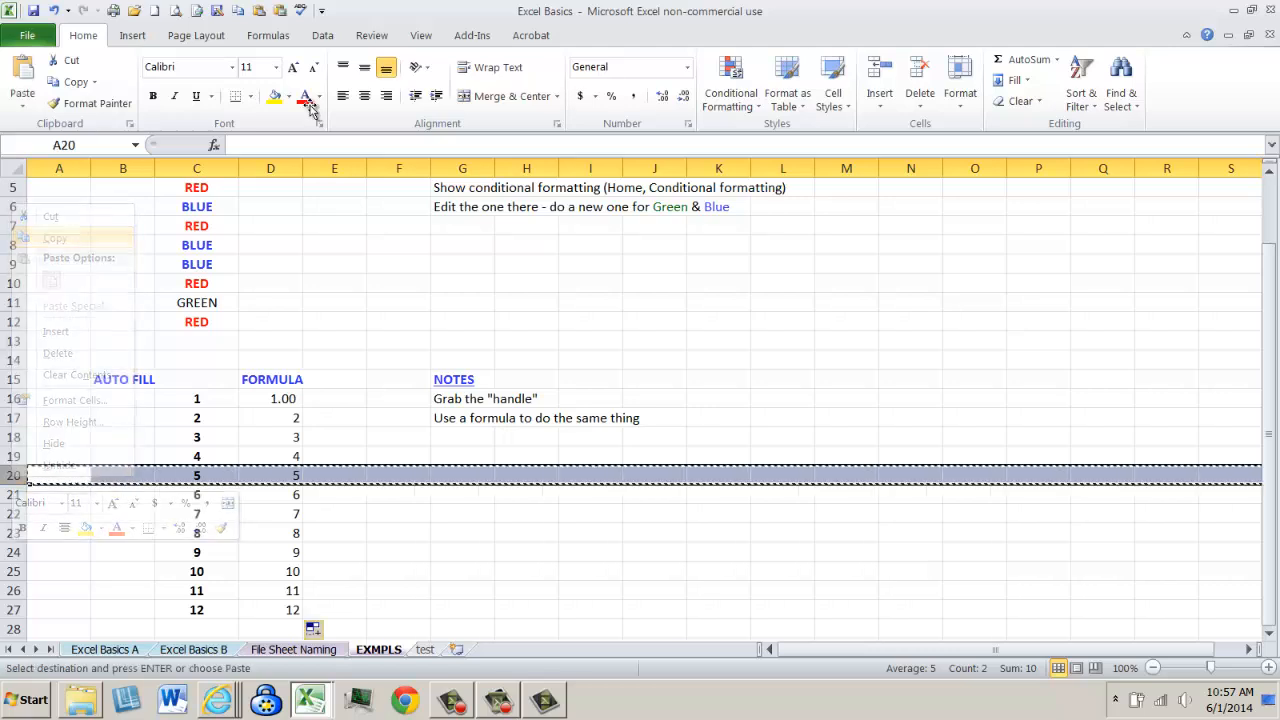
right_click(17, 494)
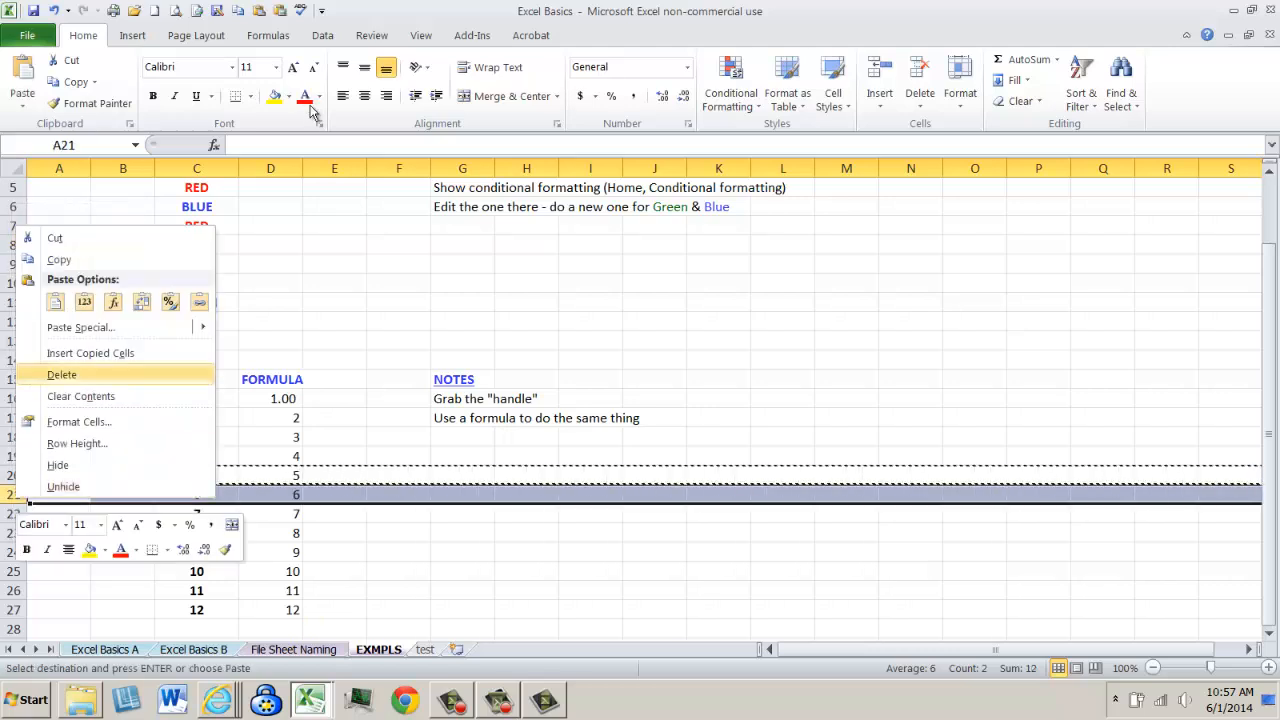
click(90, 353)
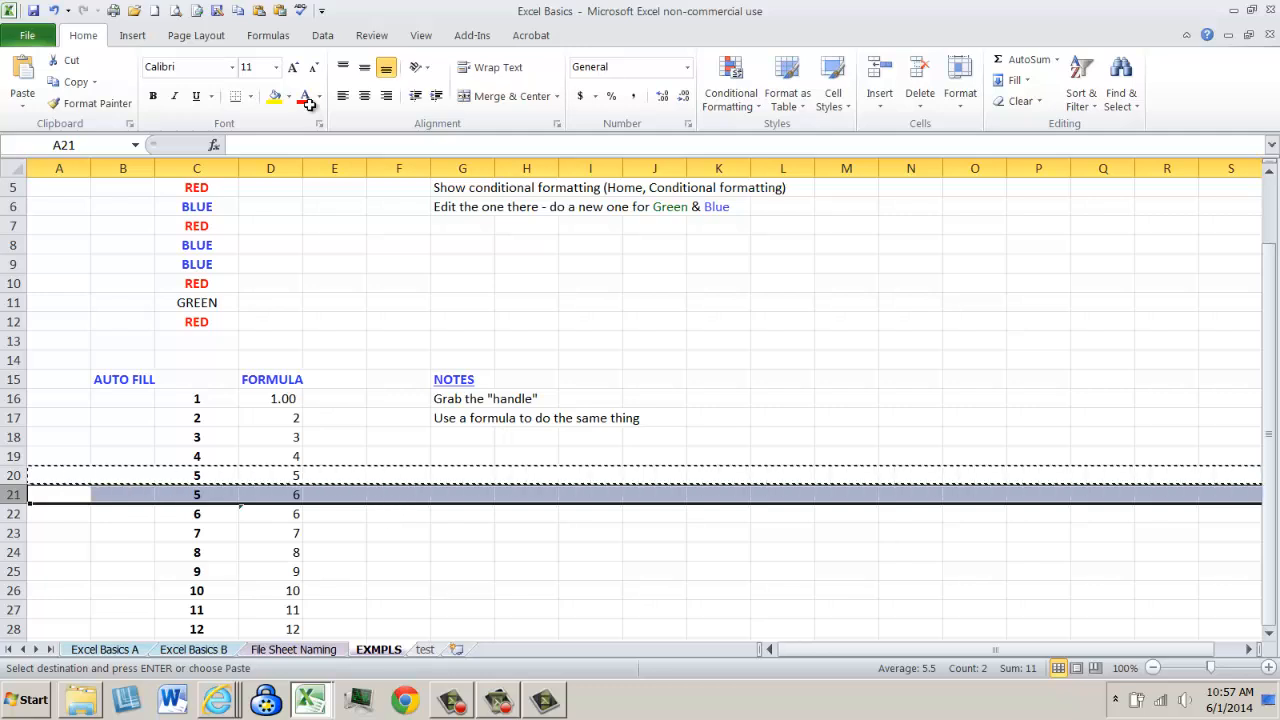
- Compare the repeated numbers in C20:C21, and fill the formula in cell D21 down through D28
drag(197, 476, 197, 495)
click(271, 495)
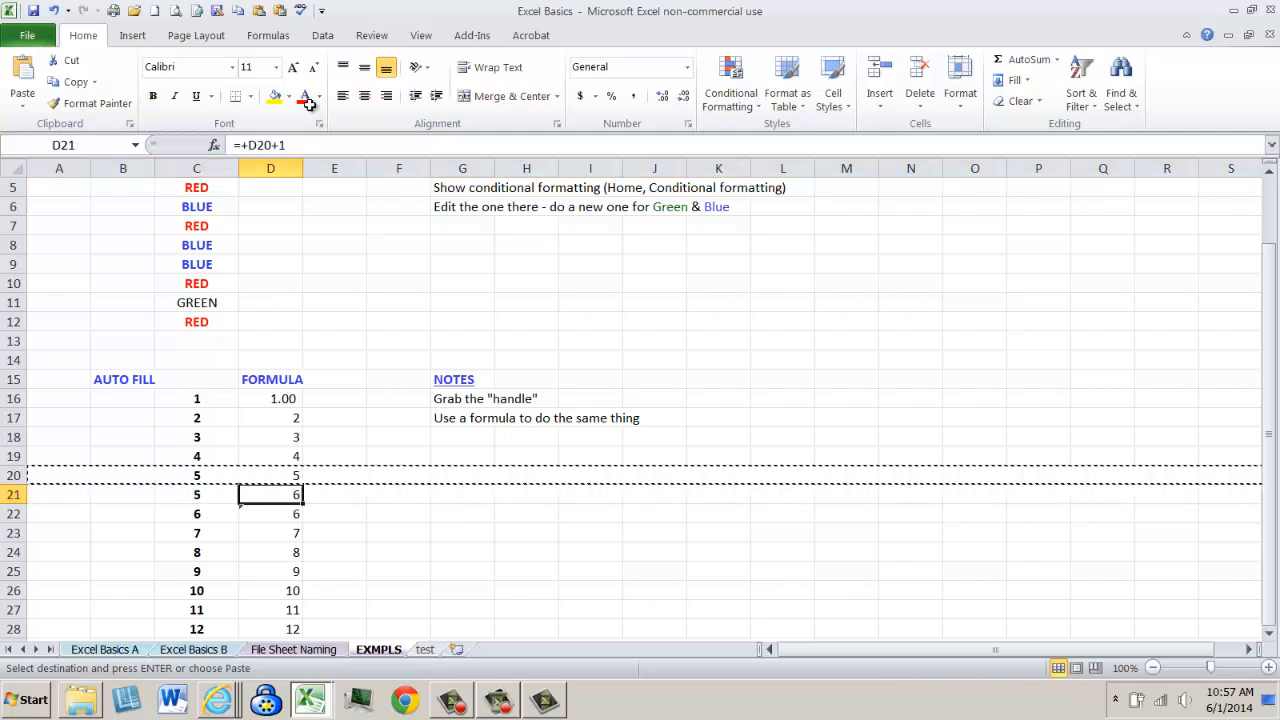
drag(302, 504, 302, 630)
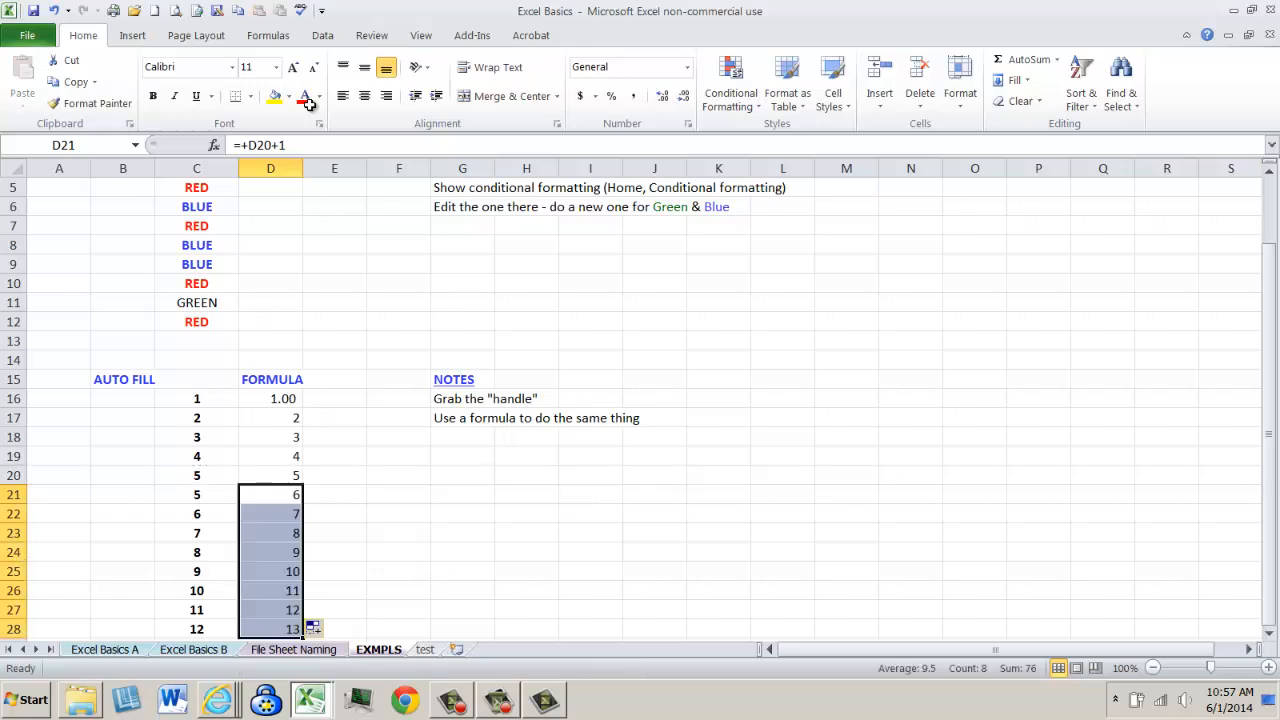
- Review the number series in C16:C28, and return to the Insert menu topic in B12 of the Excel Basics A sheet
drag(197, 398, 197, 629)
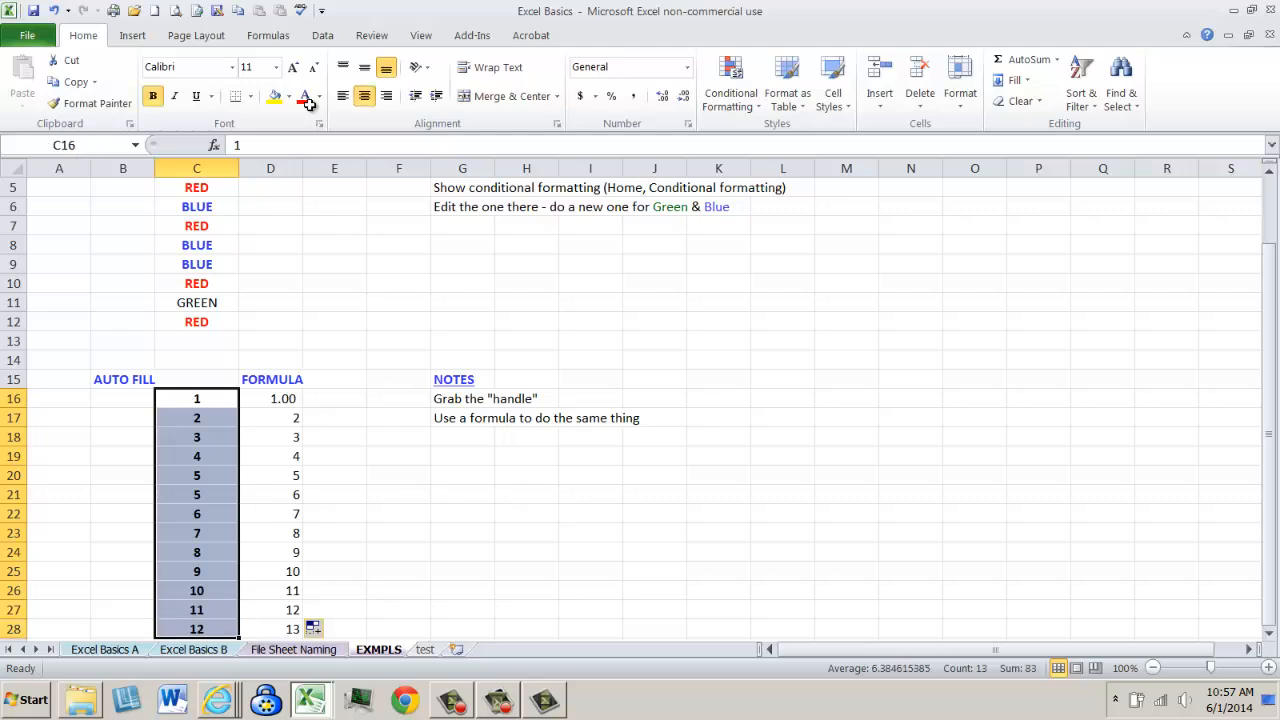
click(103, 649)
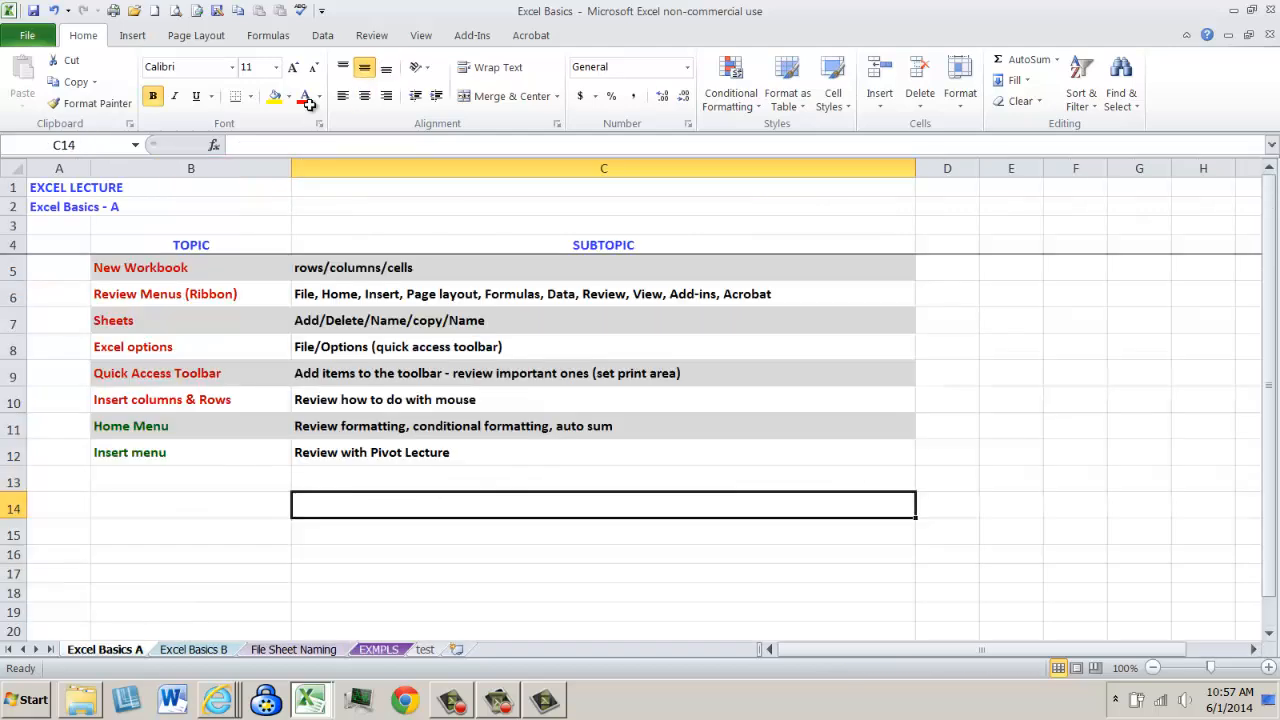
click(191, 453)
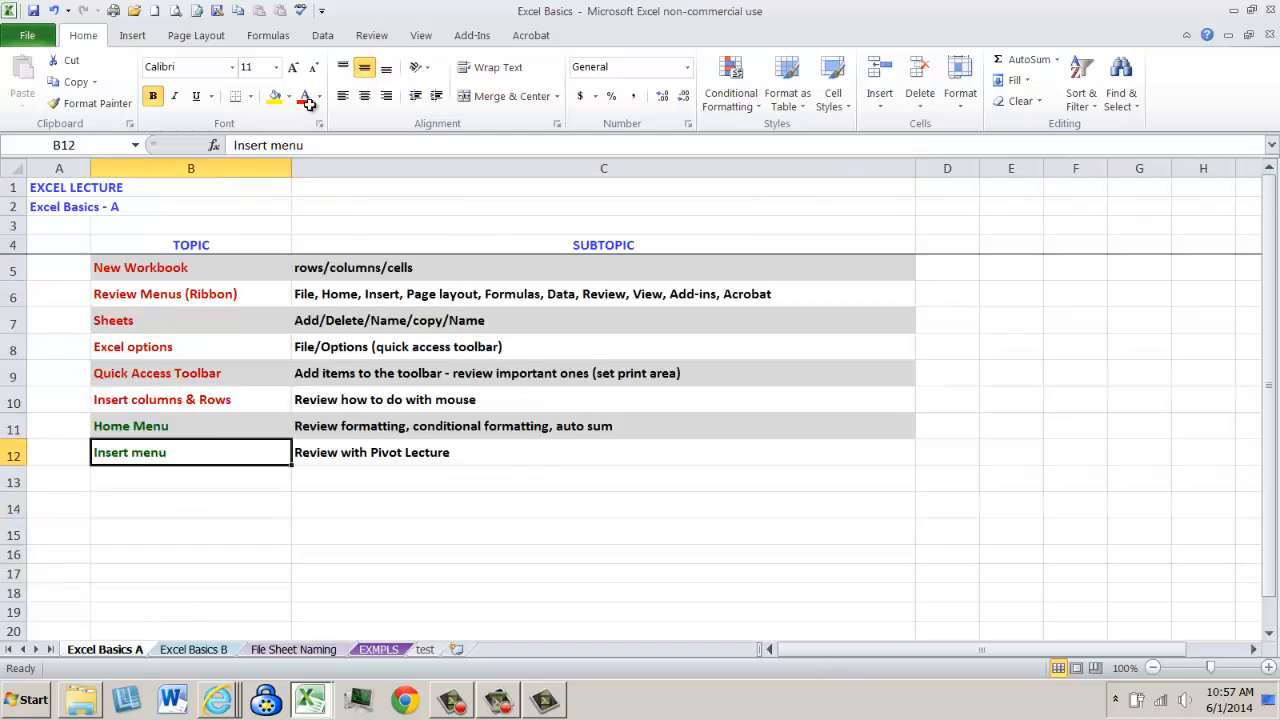